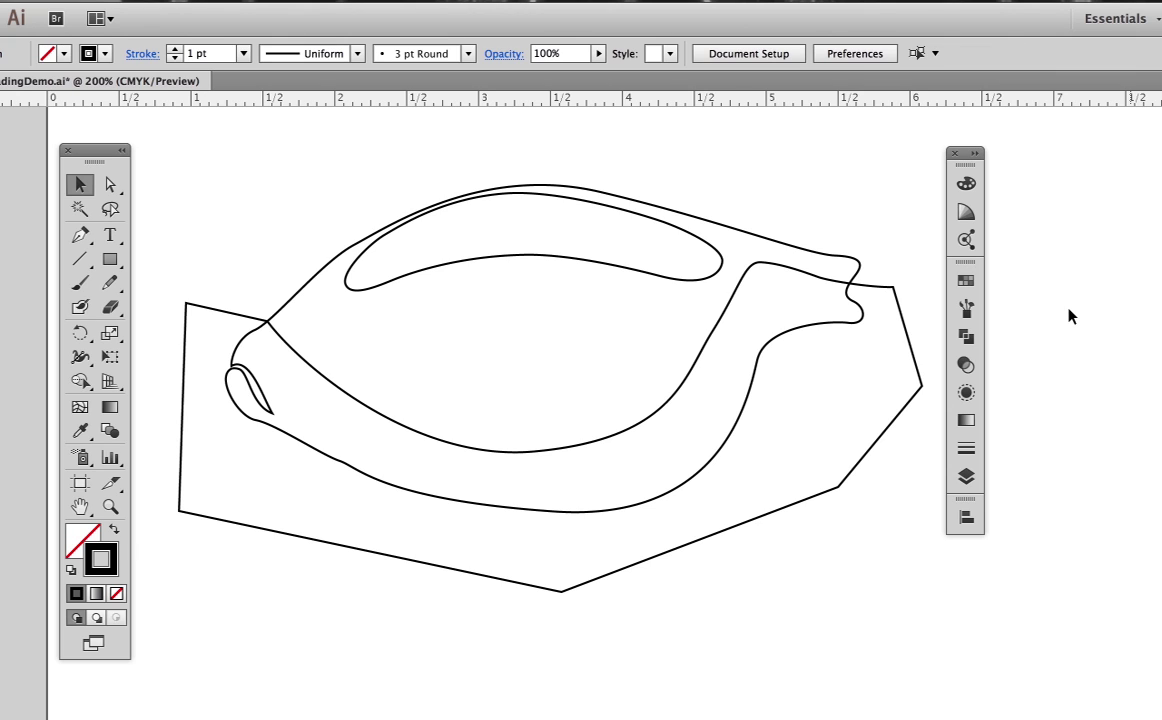
Fill the face path with the Orange M=50 Y swatch and remove its black outline
left_click(753, 240)
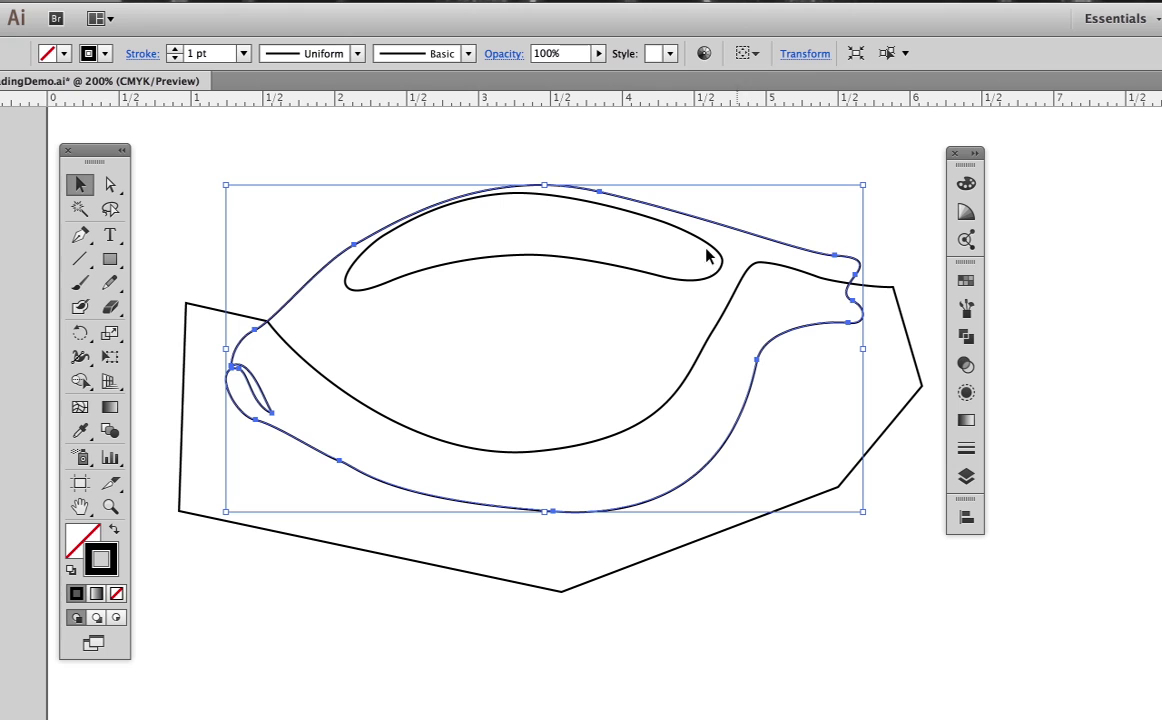
left_click(113, 530)
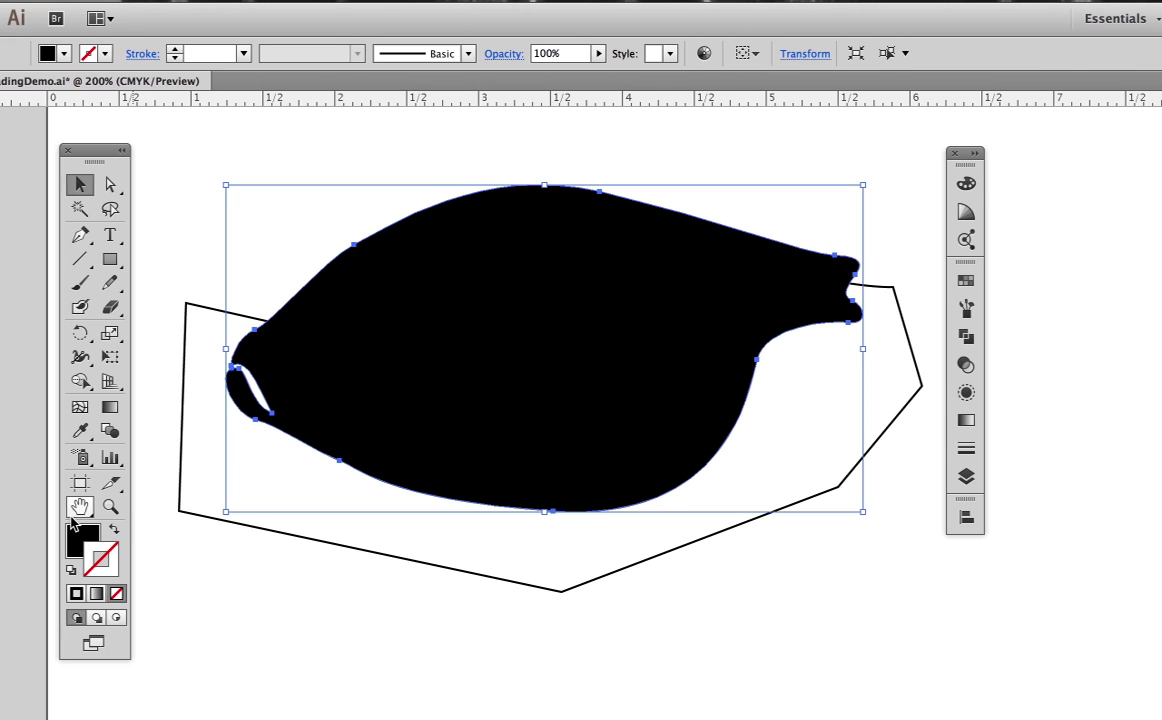
key("F6")
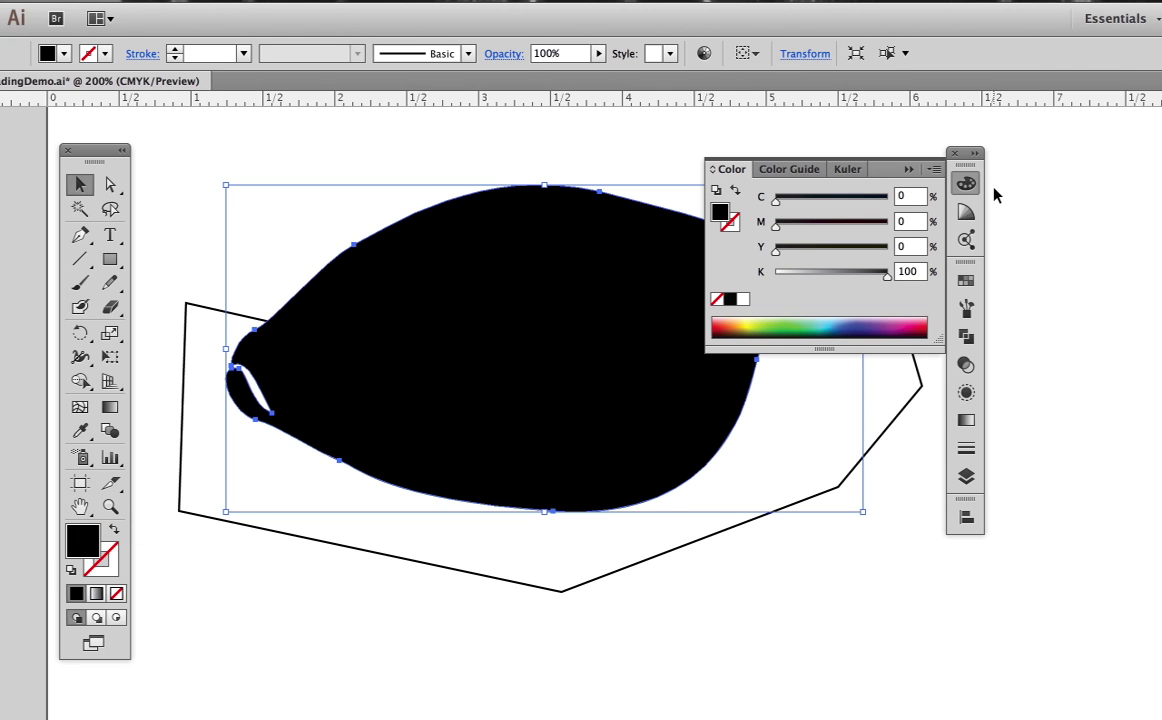
left_click(966, 282)
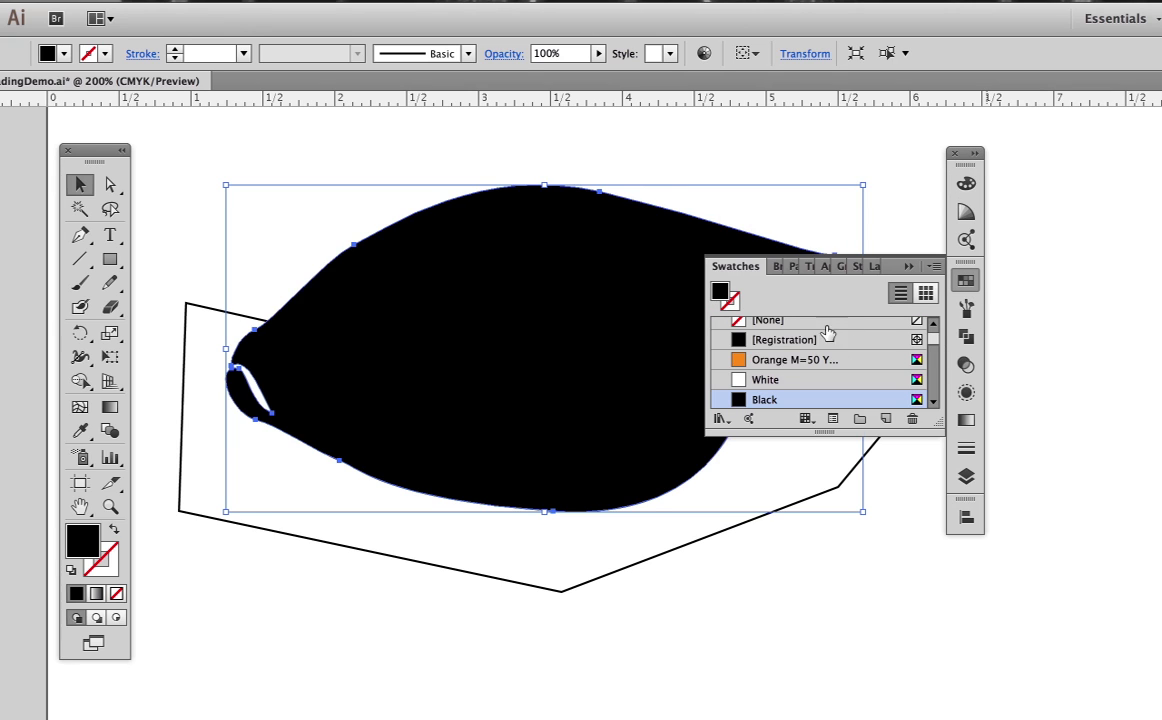
left_click(786, 364)
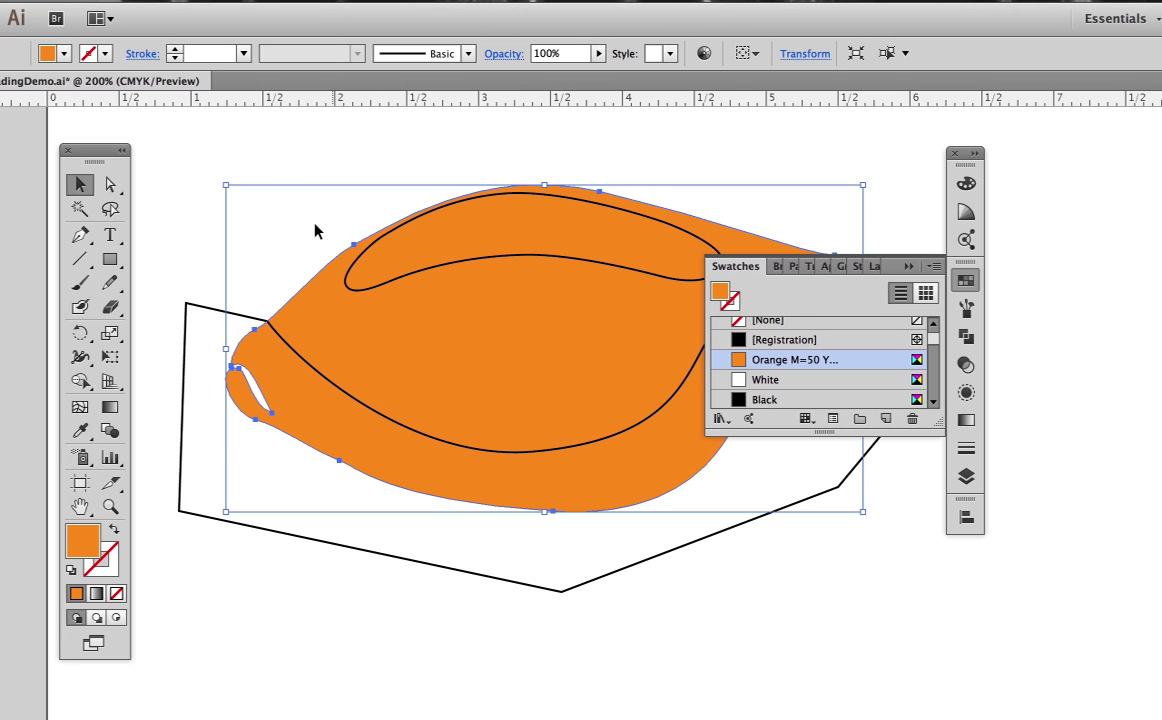
left_click(236, 128)
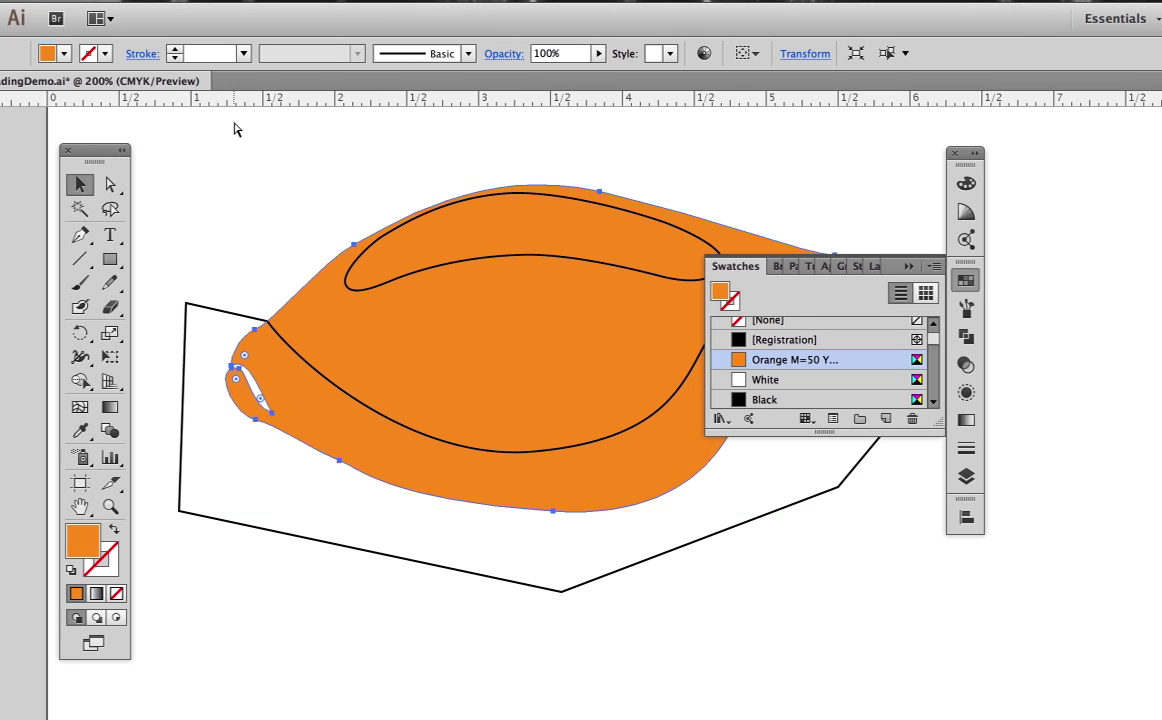
left_click(907, 267)
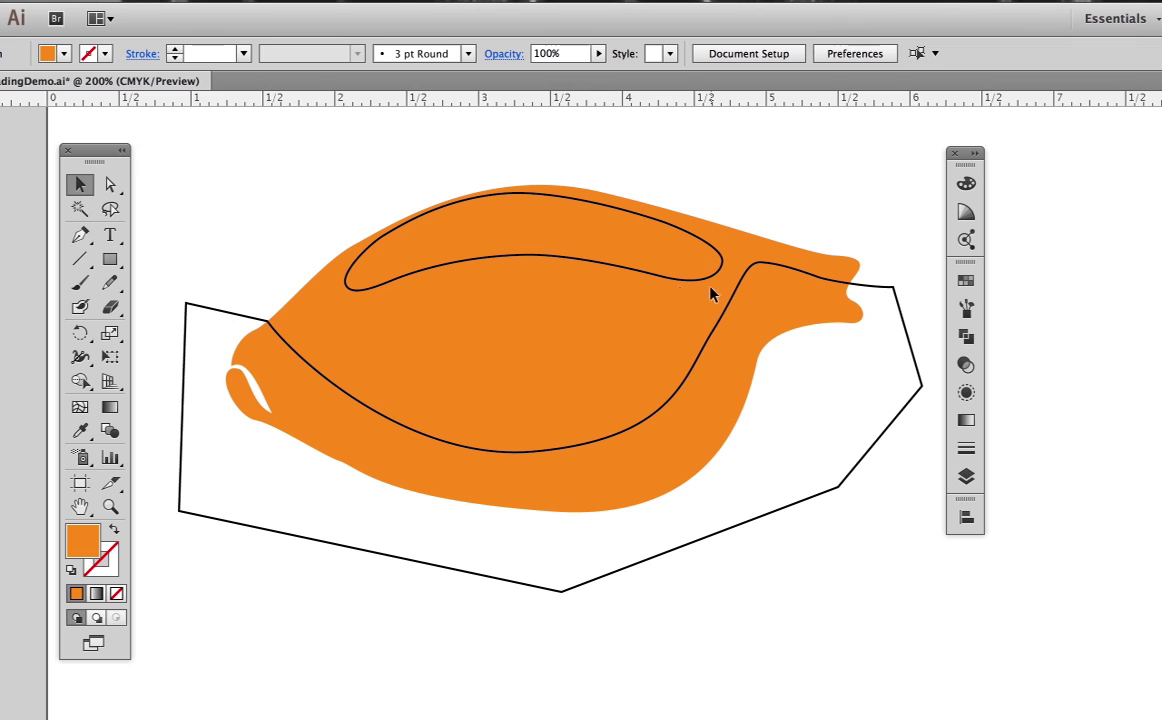
Give the brow path an Orange swatch fill with no stroke, then switch to Outline view
left_click(576, 266)
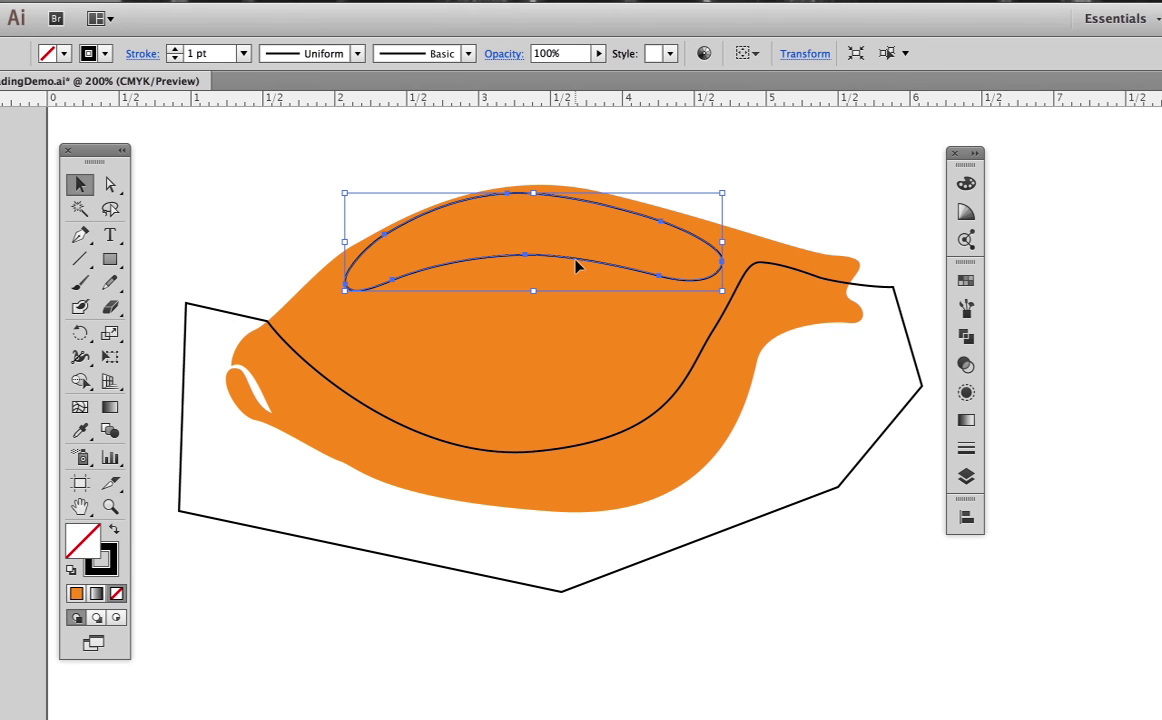
left_click(113, 532)
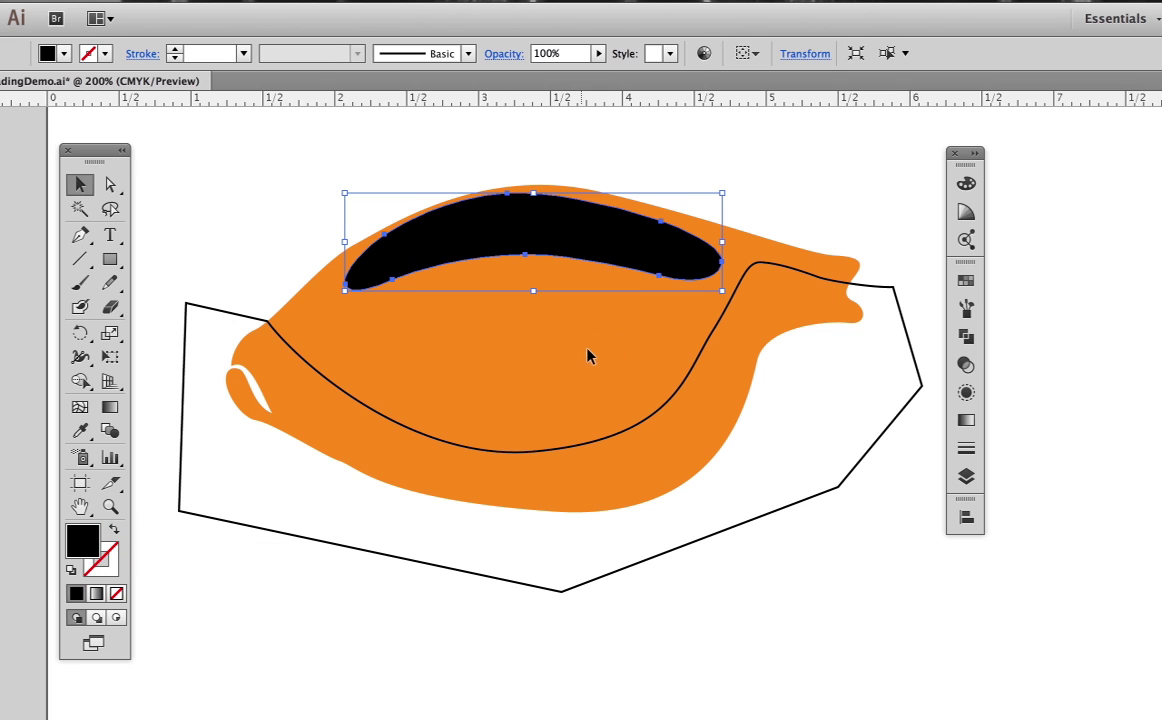
left_click(966, 280)
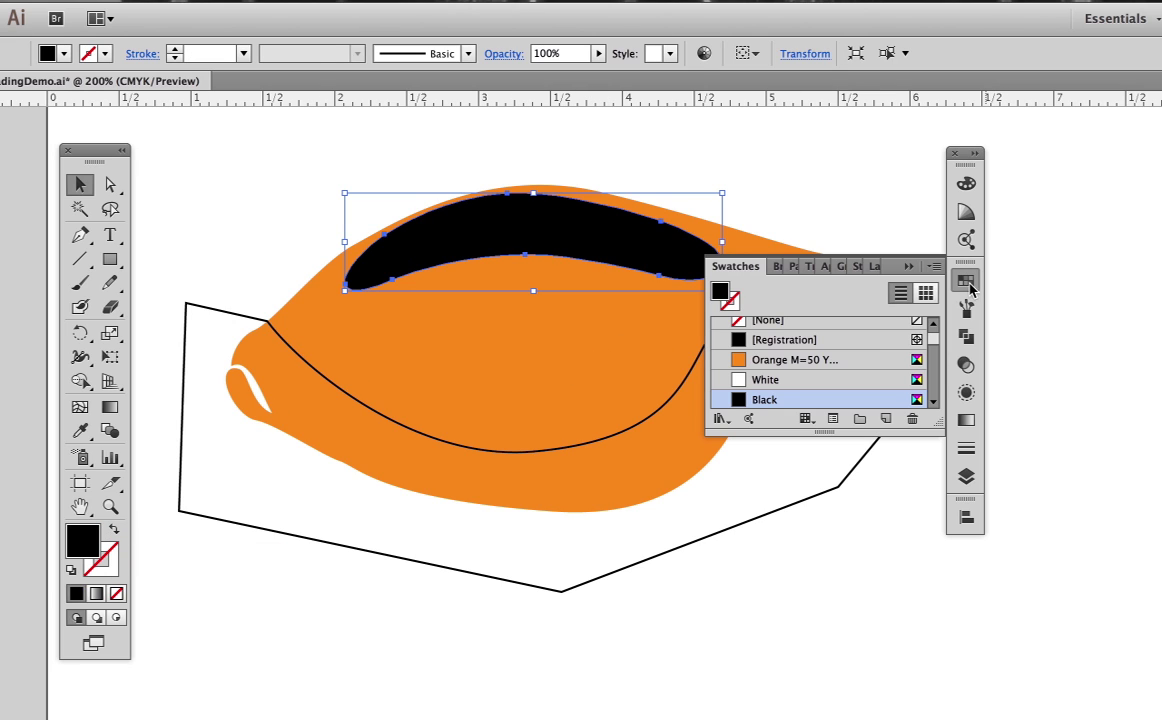
left_click(797, 367)
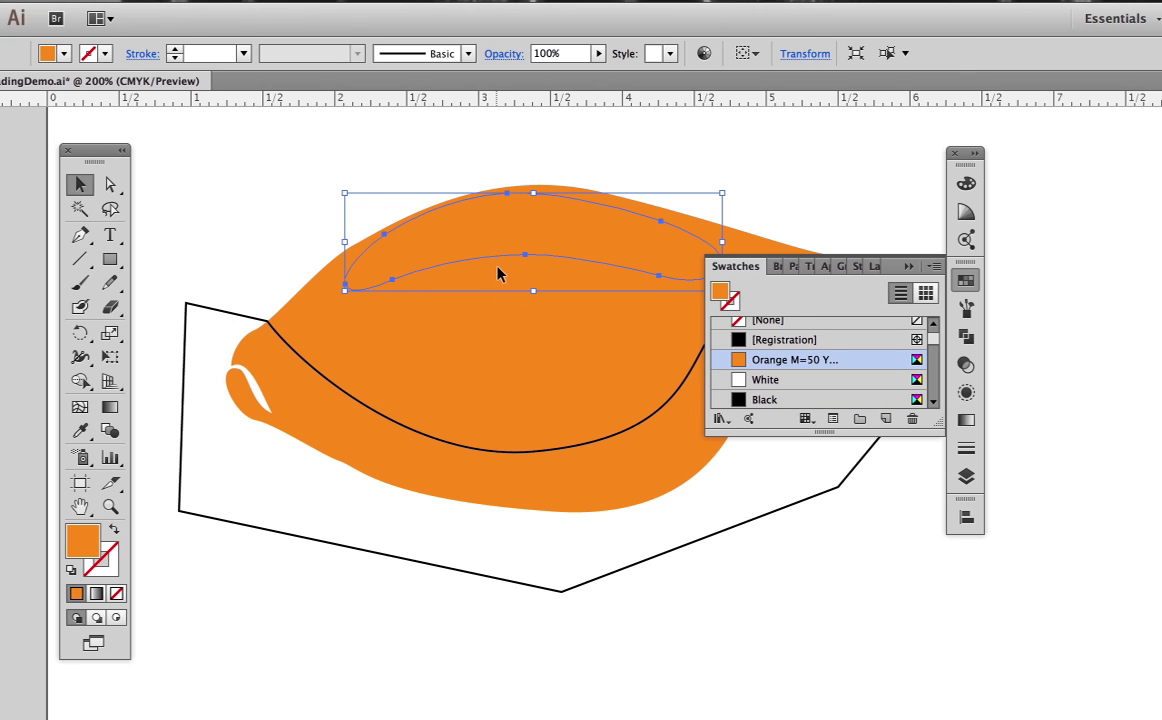
left_click(789, 181)
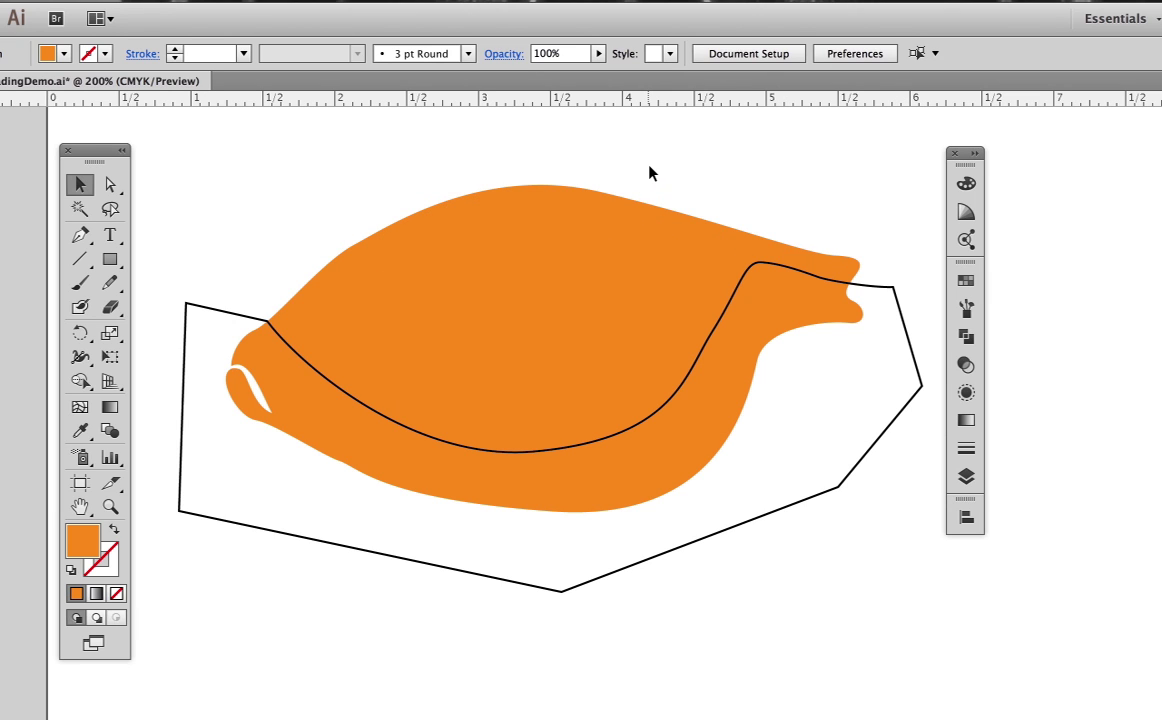
key("ctrl+y")
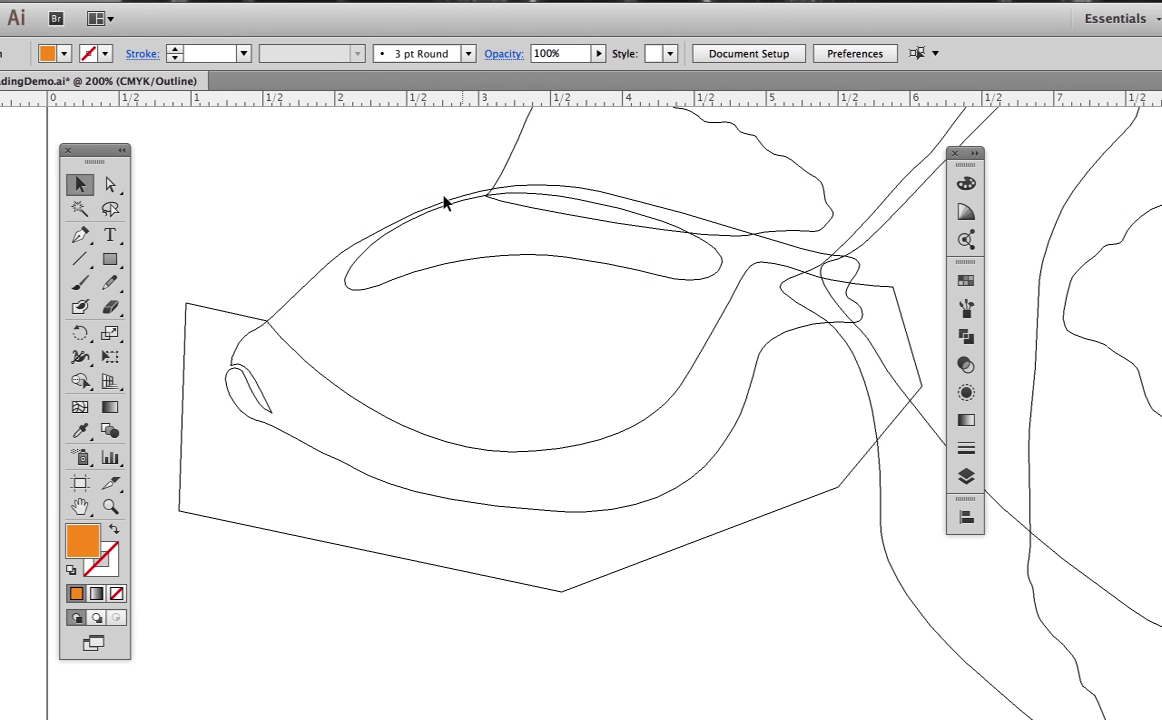
Zoom in on the brow path in Outline view and select it for anchor editing
key("ctrl+space")
left_click_drag(345, 187, 580, 386)
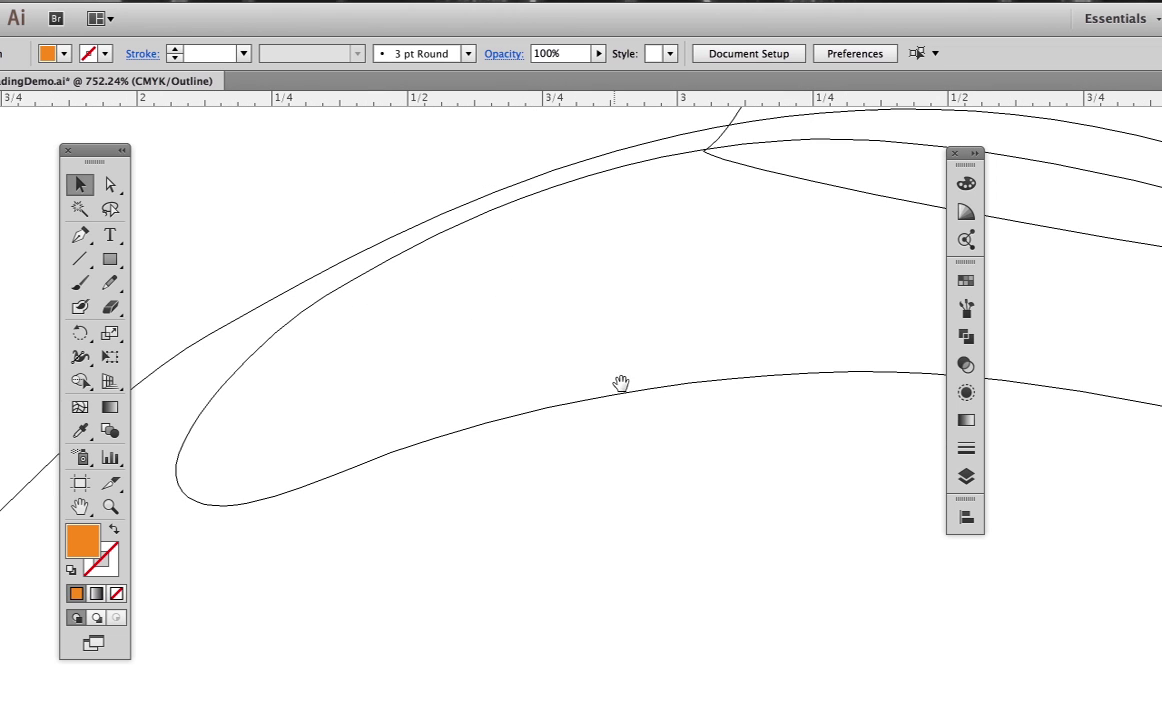
left_click_drag(710, 381, 570, 420)
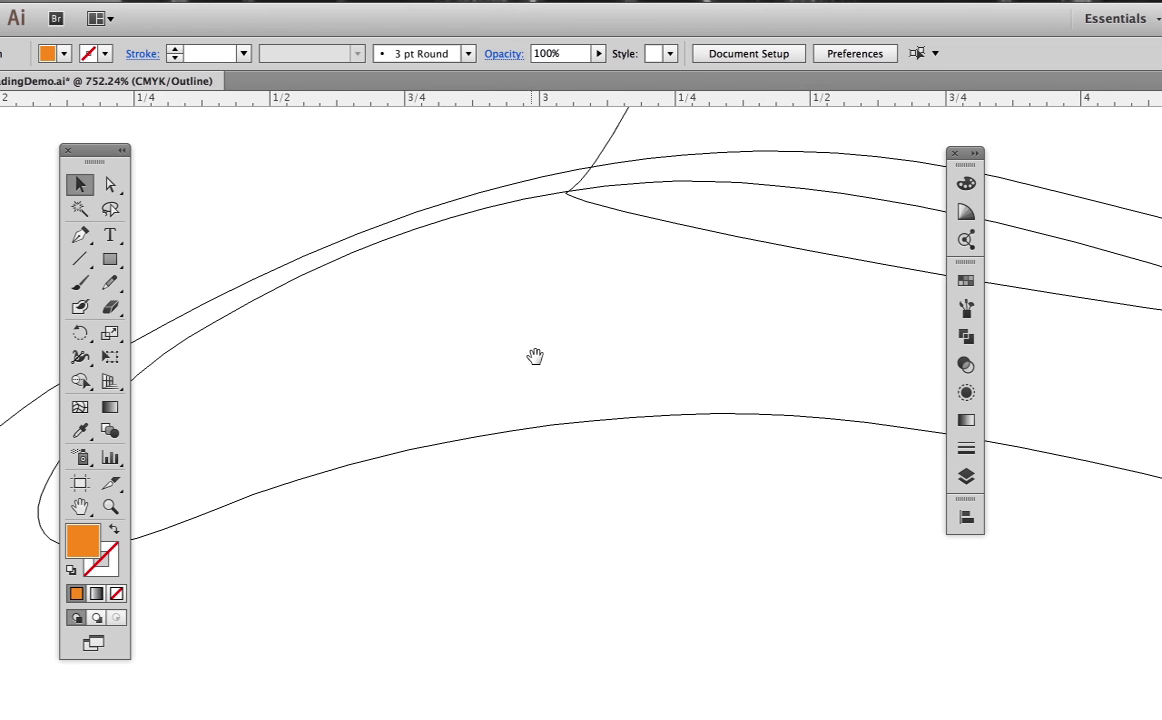
key("ctrl+minus")
key("ctrl+minus")
left_click(755, 340)
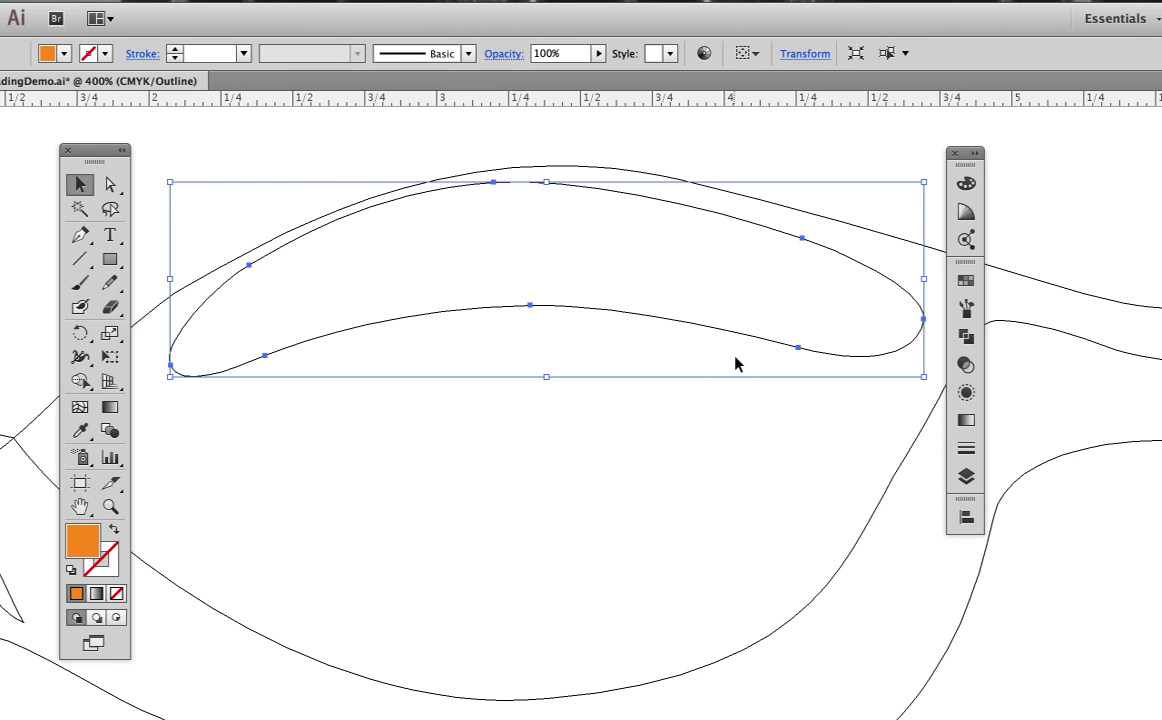
key("ctrl+shift+b")
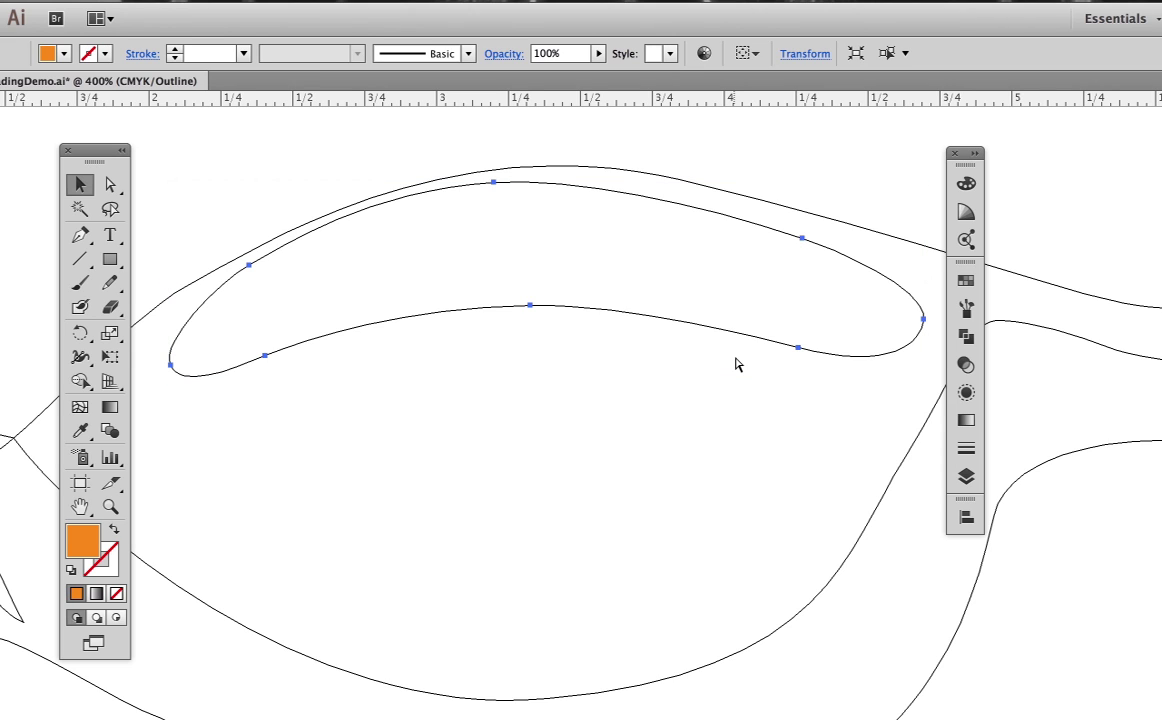
key("ctrl+shift+b")
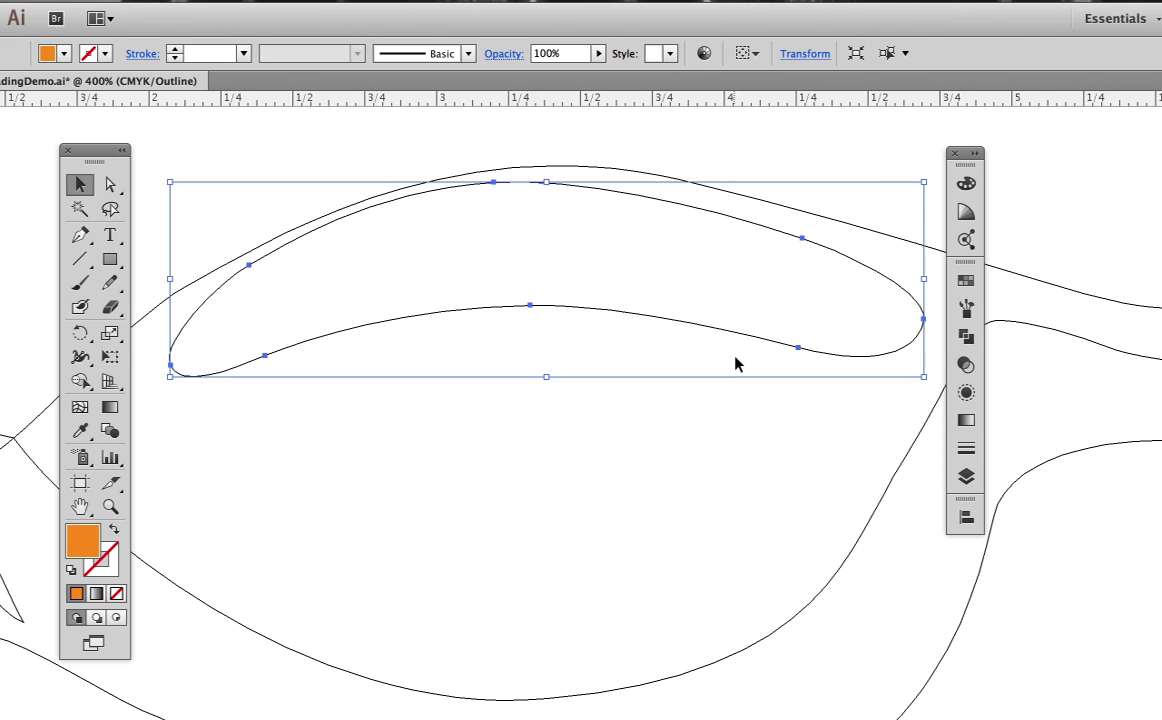
left_click(110, 184)
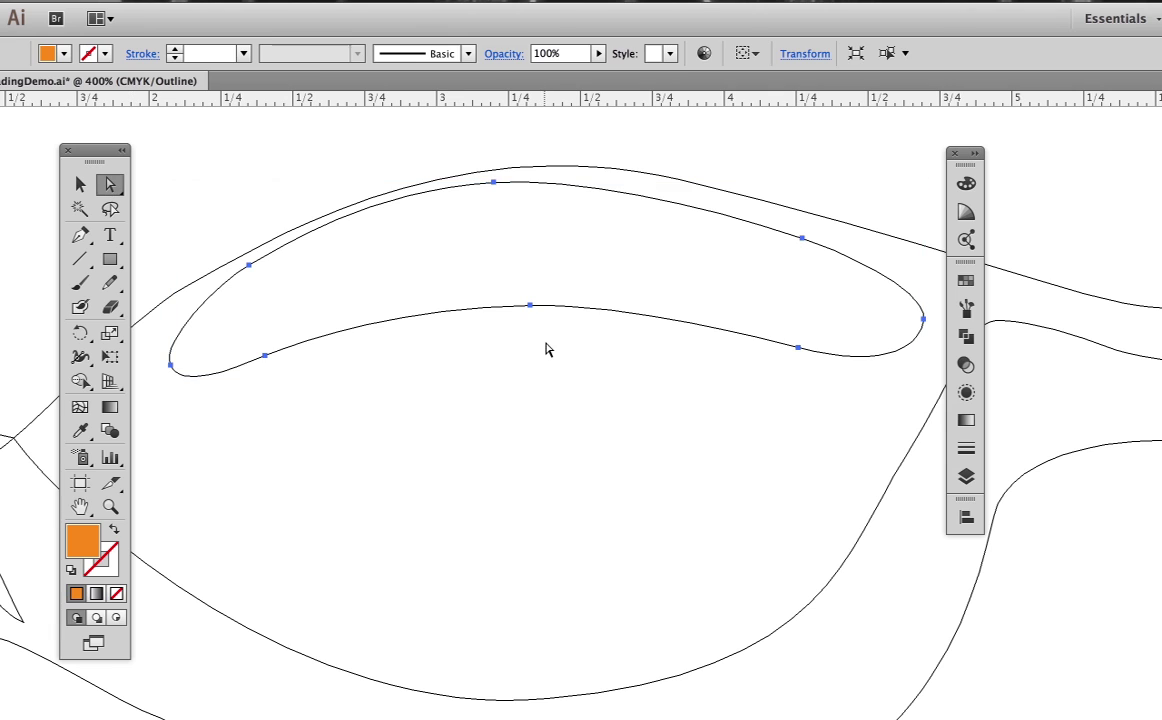
Reposition the anchors of the brow path's inner and outer curves to refine its shape
left_click(545, 345)
left_click_drag(531, 307, 531, 280)
left_click_drag(799, 348, 799, 316)
left_click_drag(812, 246, 796, 265)
key("super+z")
left_click_drag(495, 186, 501, 228)
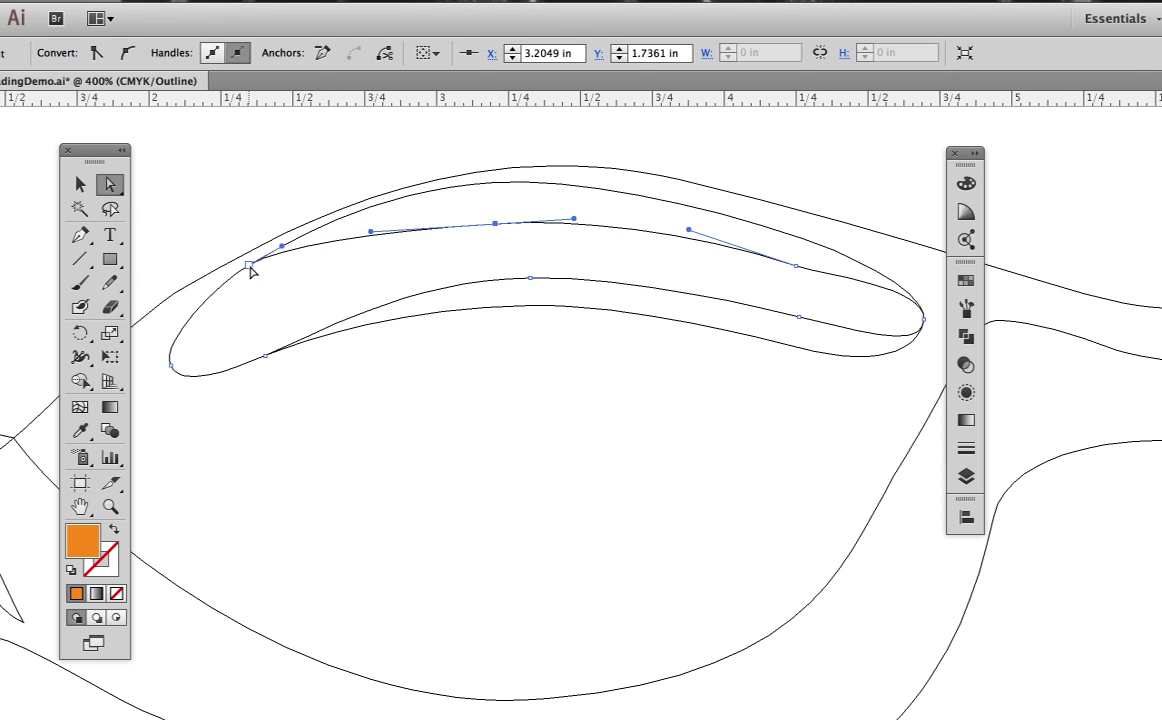
left_click_drag(249, 268, 272, 294)
left_click_drag(265, 358, 268, 334)
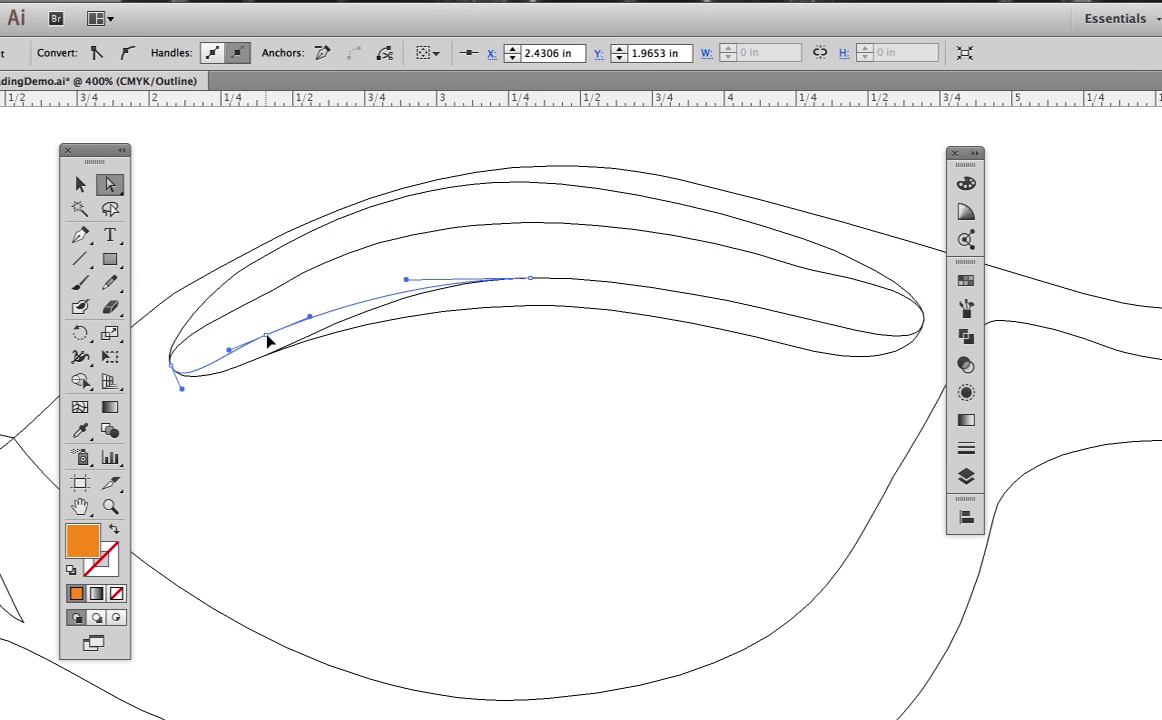
left_click_drag(176, 372, 252, 325)
left_click_drag(923, 321, 856, 304)
Round off the upper and lower curves of the path's right tip
key("ctrl+space")
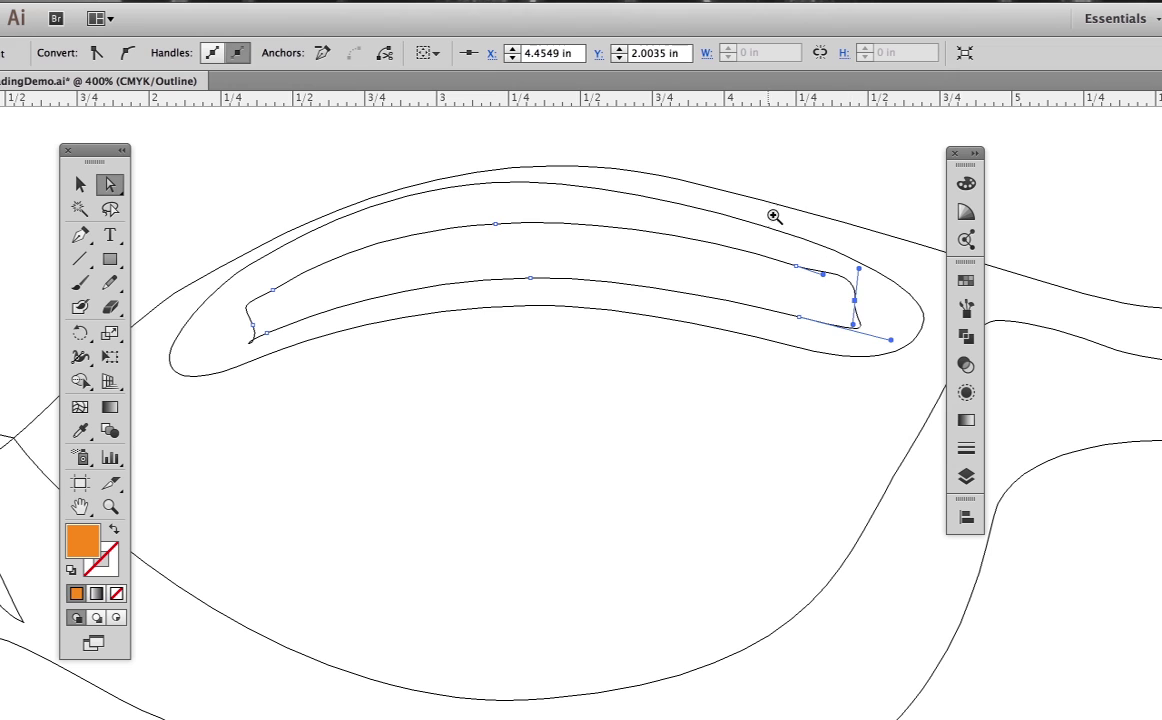
left_click_drag(766, 203, 897, 409)
left_click_drag(726, 393, 546, 309)
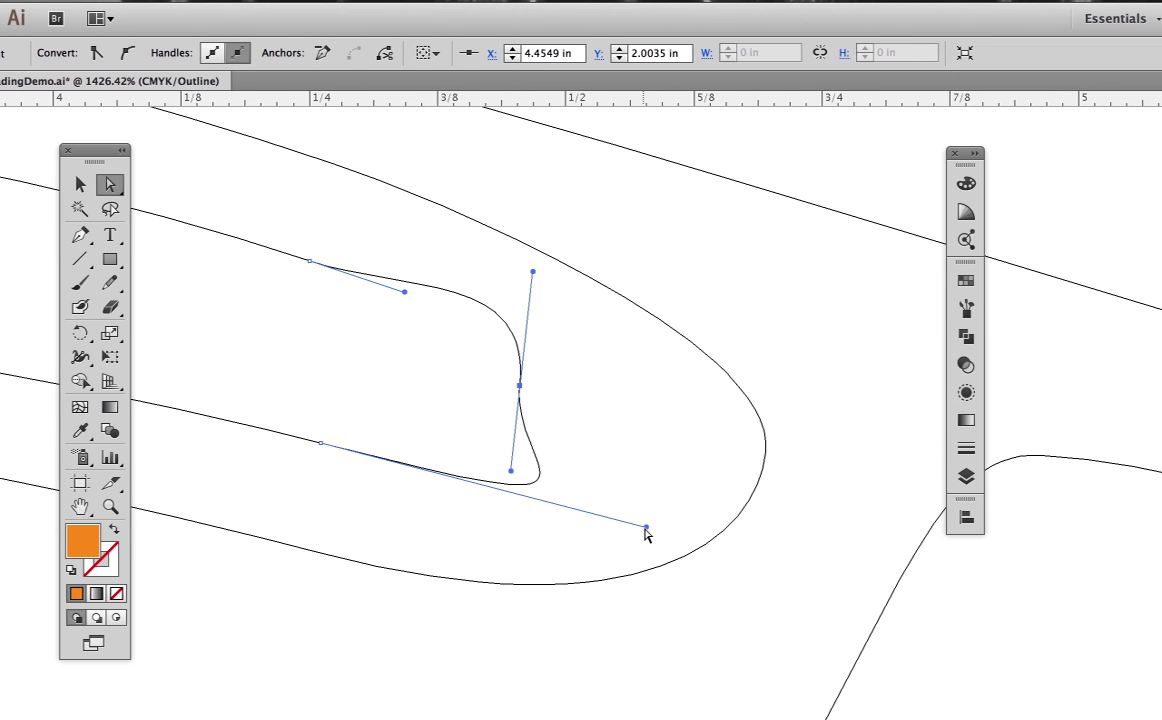
left_click_drag(647, 529, 437, 469)
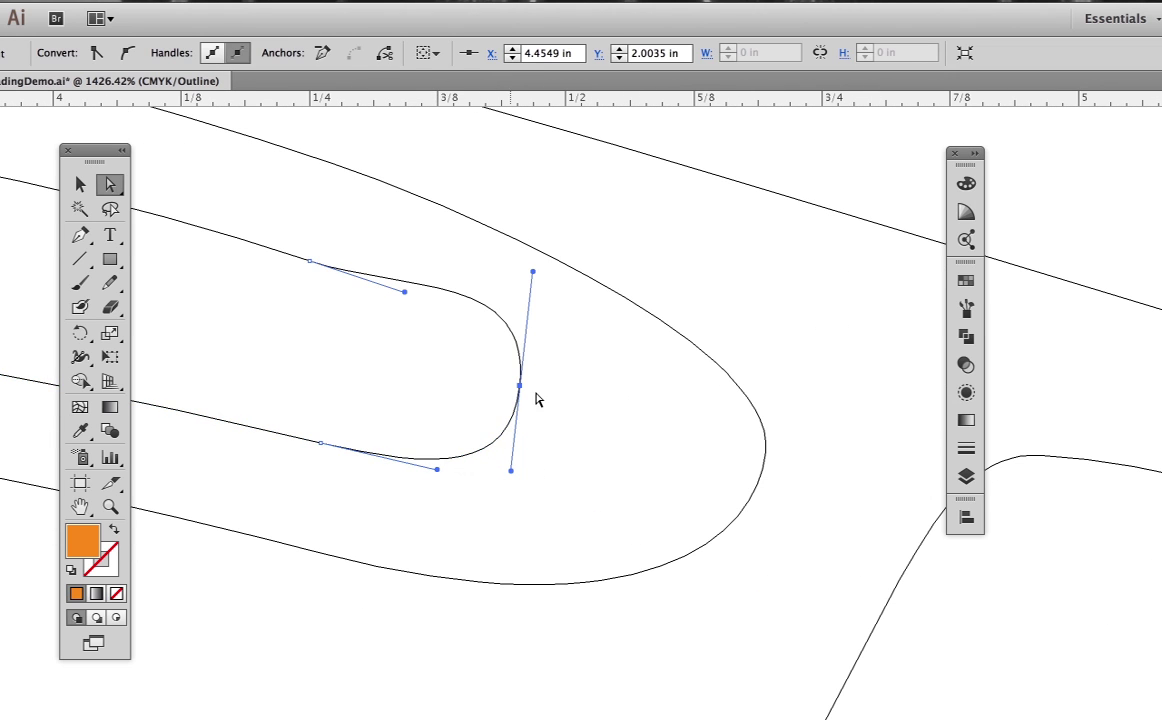
left_click_drag(533, 272, 525, 354)
key("super+0")
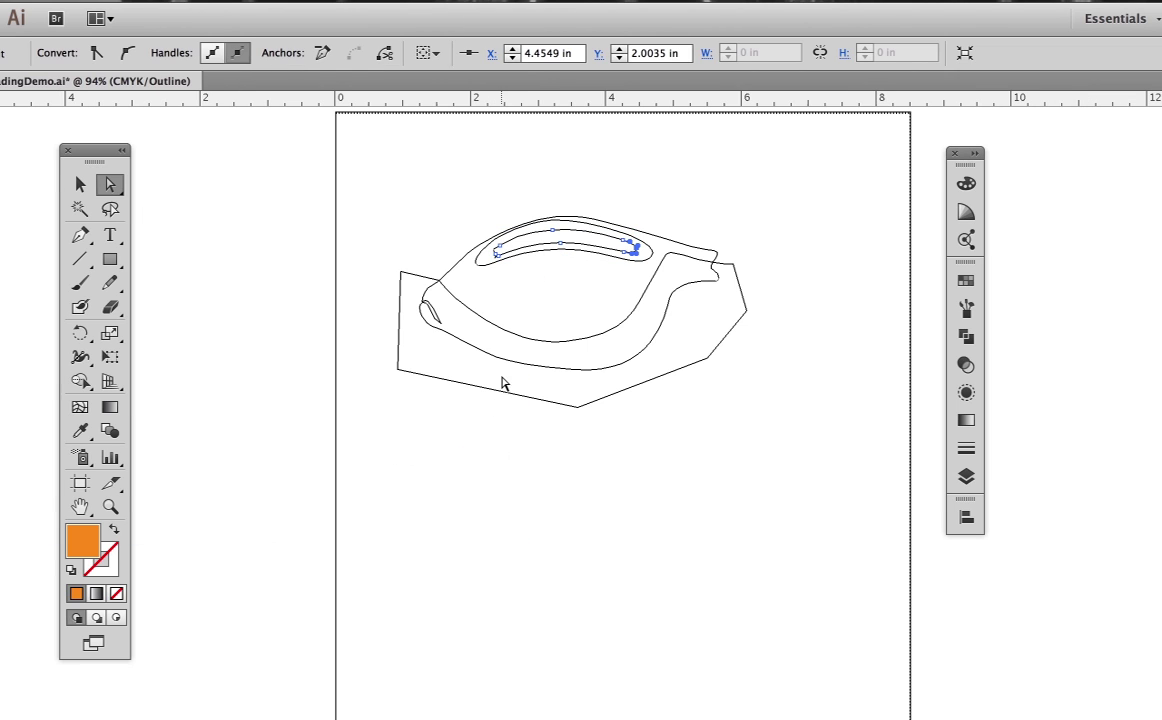
Shorten the left tip anchor's direction handles to turn the tip into a smooth rounded end
left_click_drag(466, 221, 560, 308)
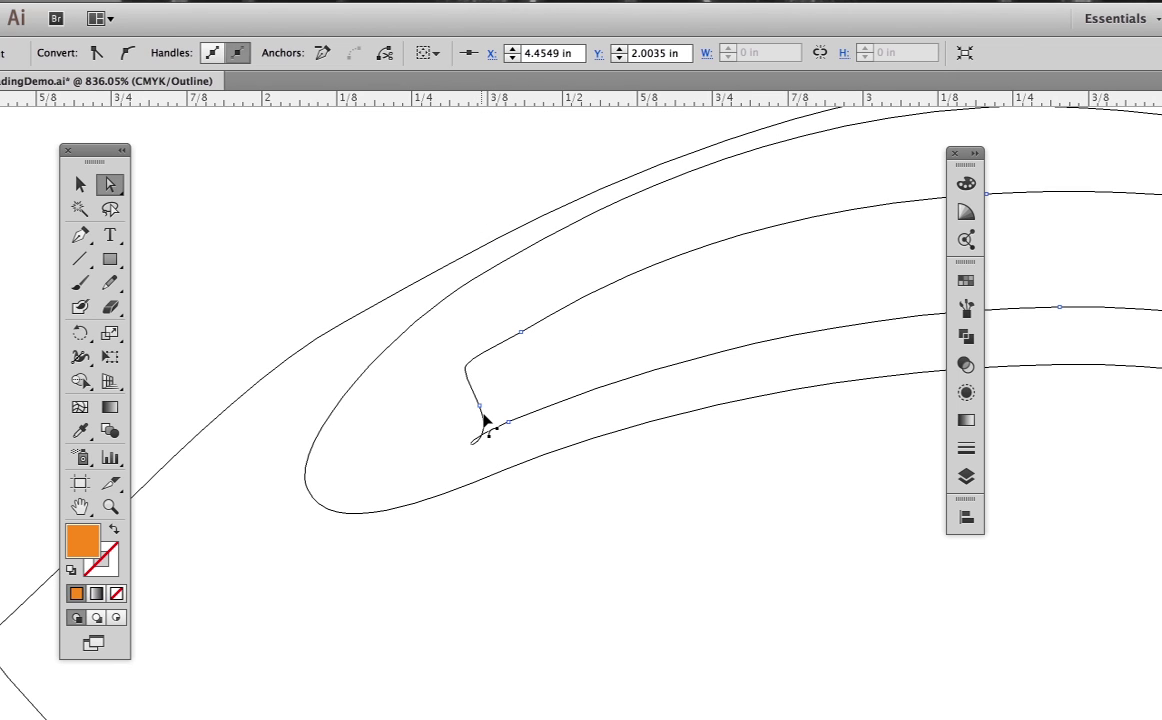
left_click(484, 415)
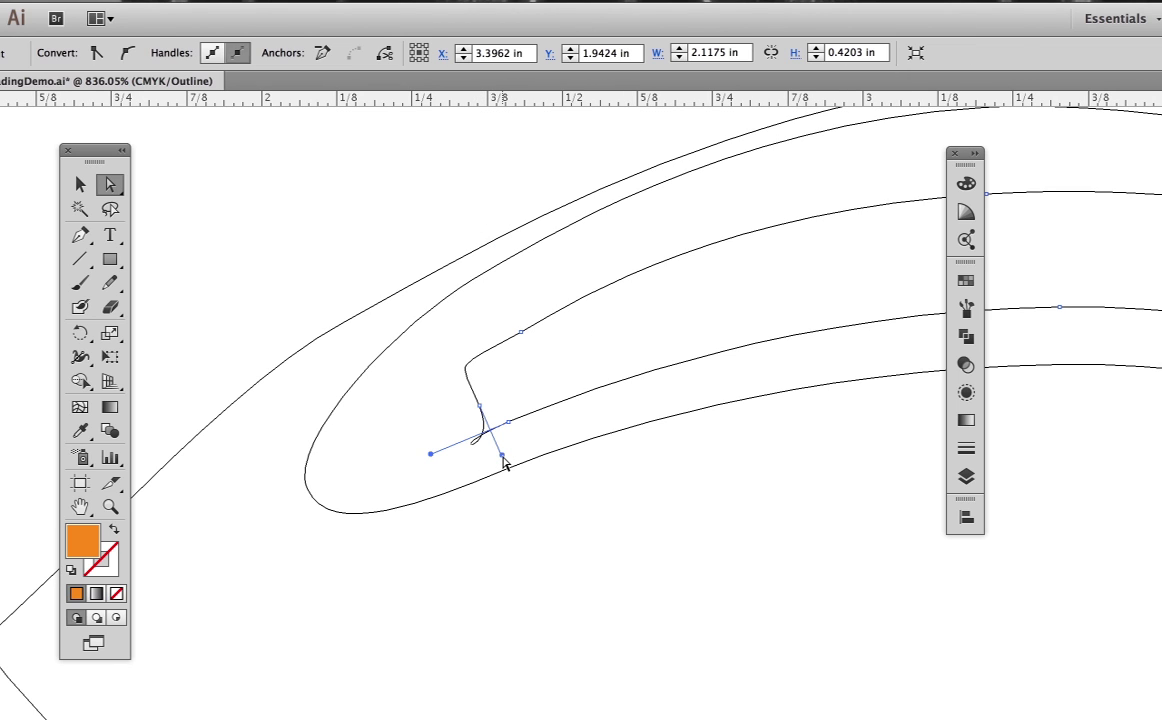
left_click_drag(503, 460, 487, 425)
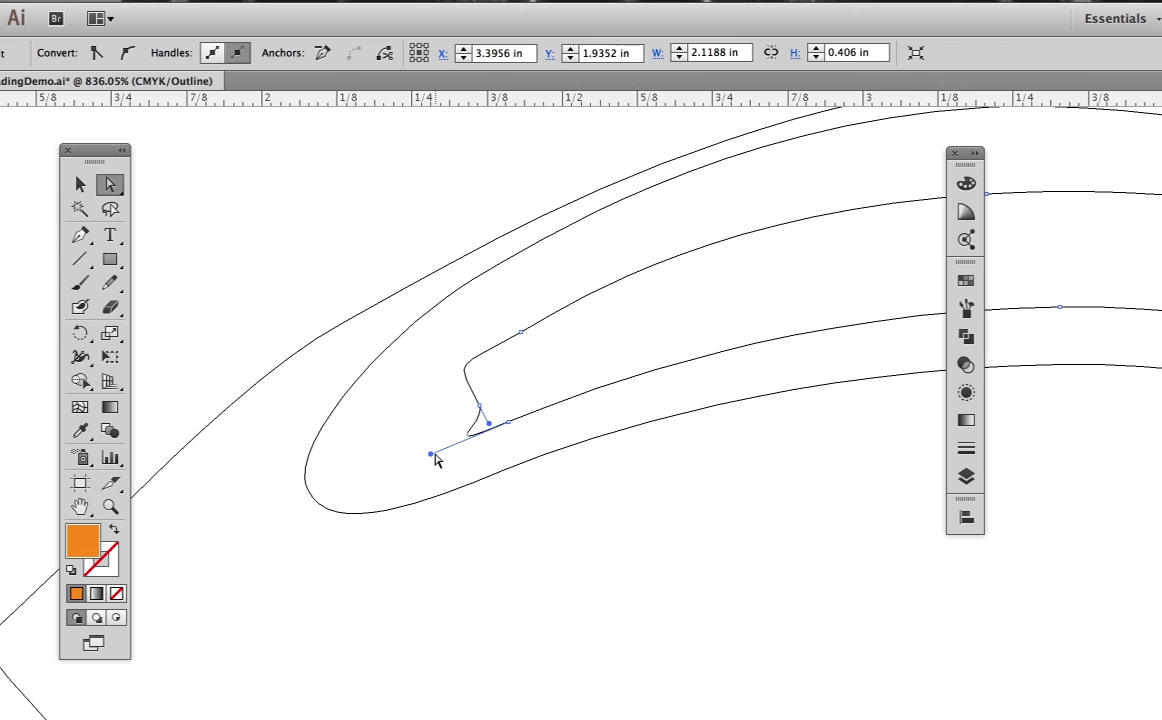
left_click_drag(432, 458, 499, 430)
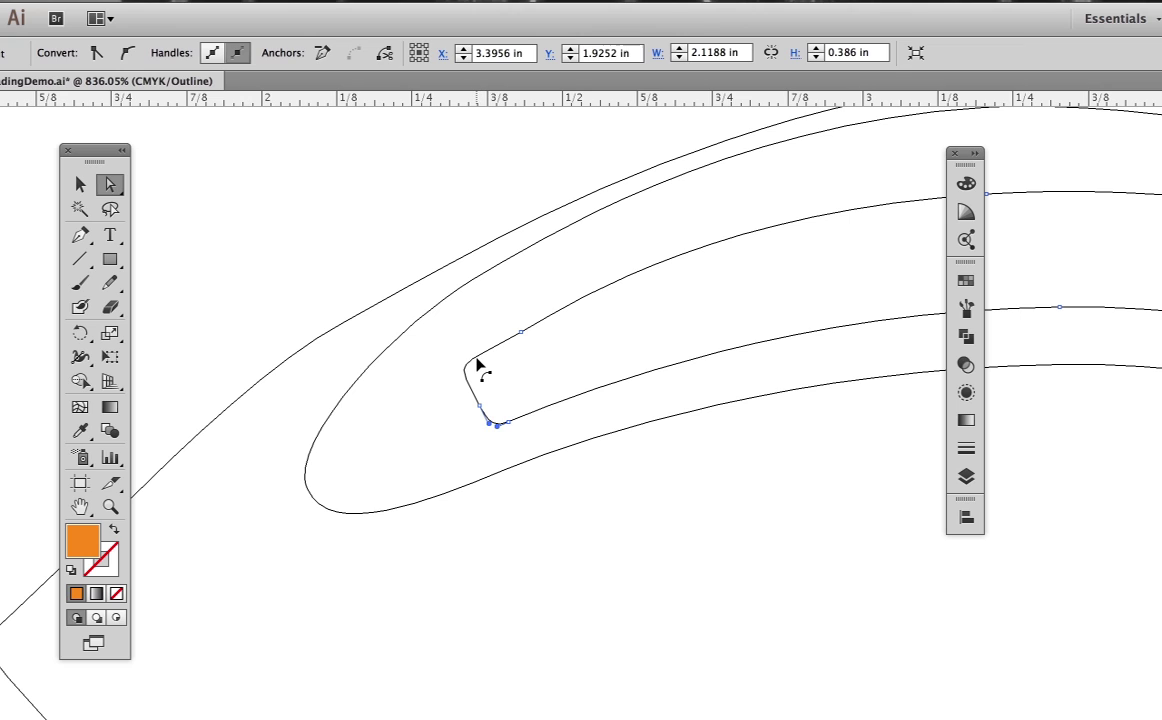
left_click(463, 371)
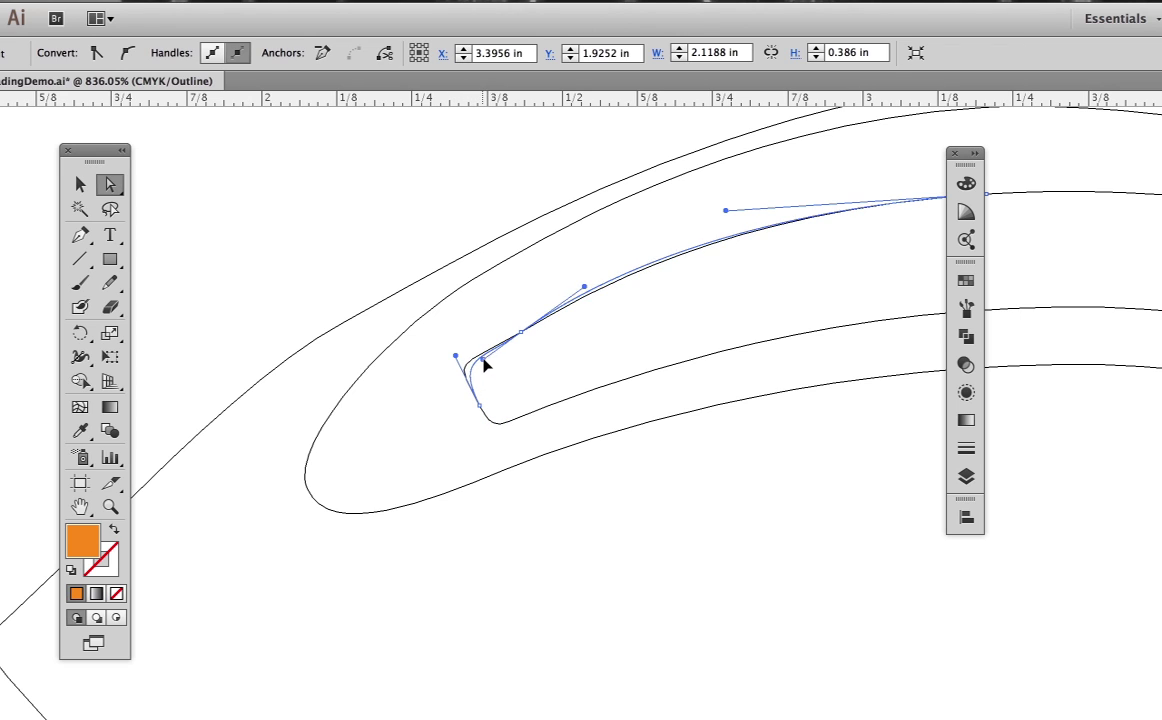
left_click(482, 362)
left_click_drag(455, 360, 461, 354)
In Preview, lighten the highlight fill to C0 M34.5 Y69 K0 with the CMYK sliders
key("ctrl+y")
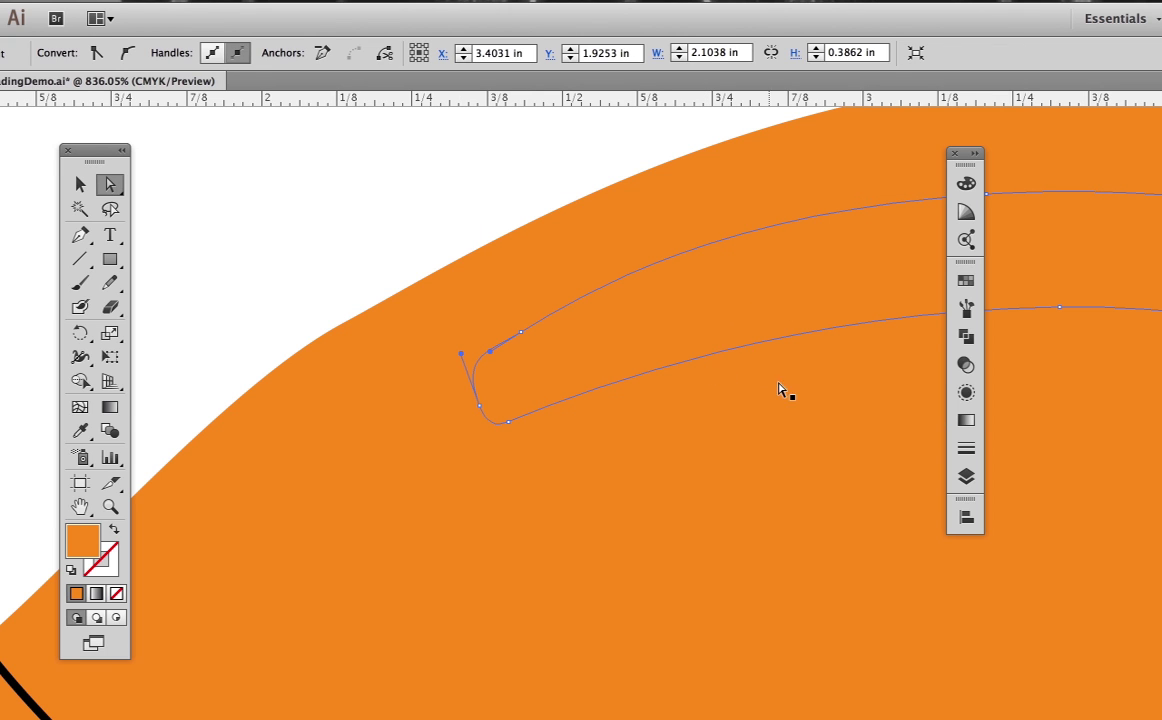
left_click(963, 213)
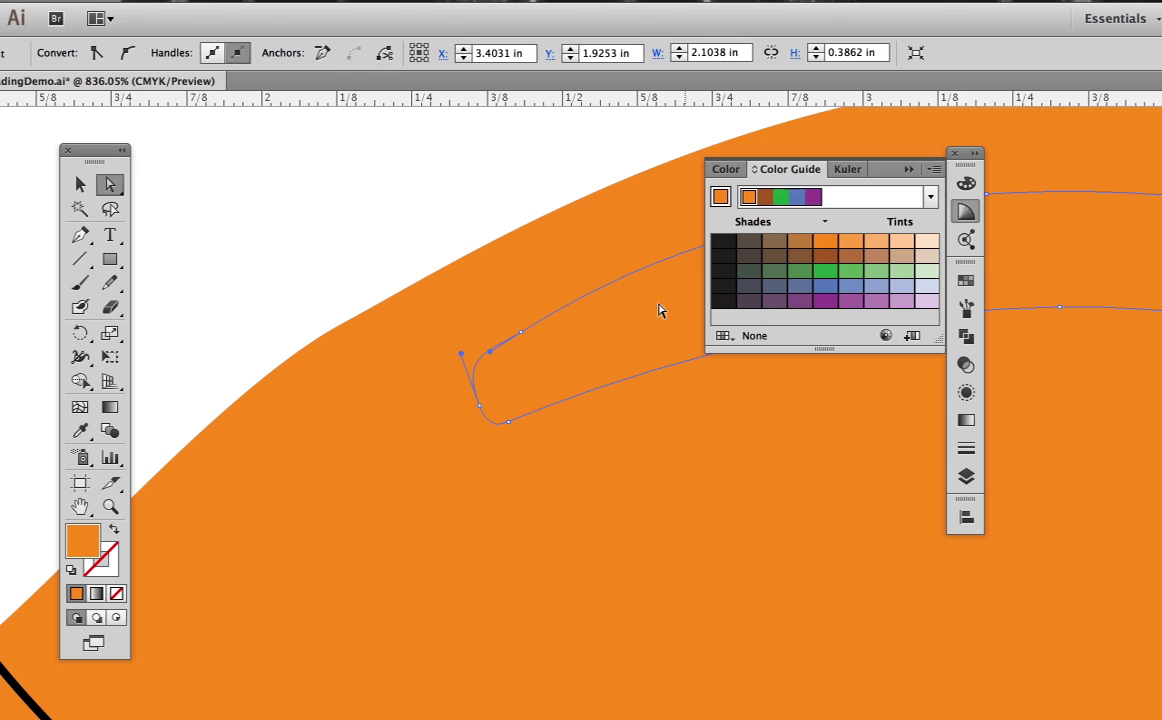
left_click(965, 185)
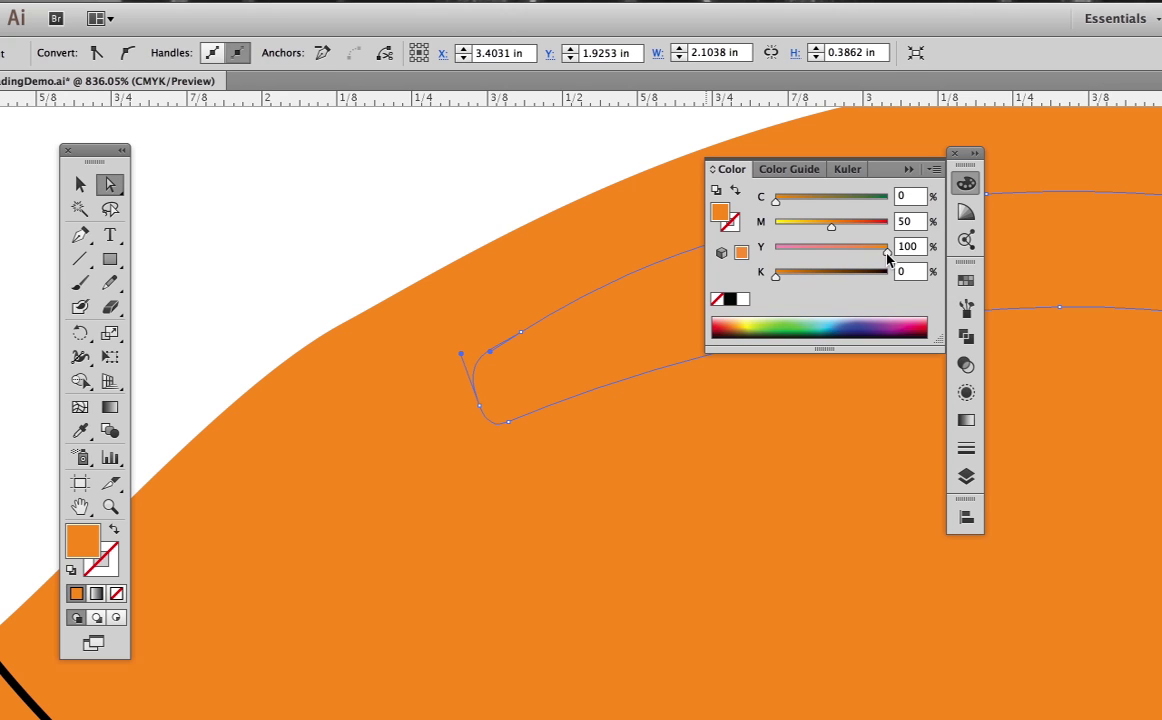
left_click_drag(887, 257, 853, 258)
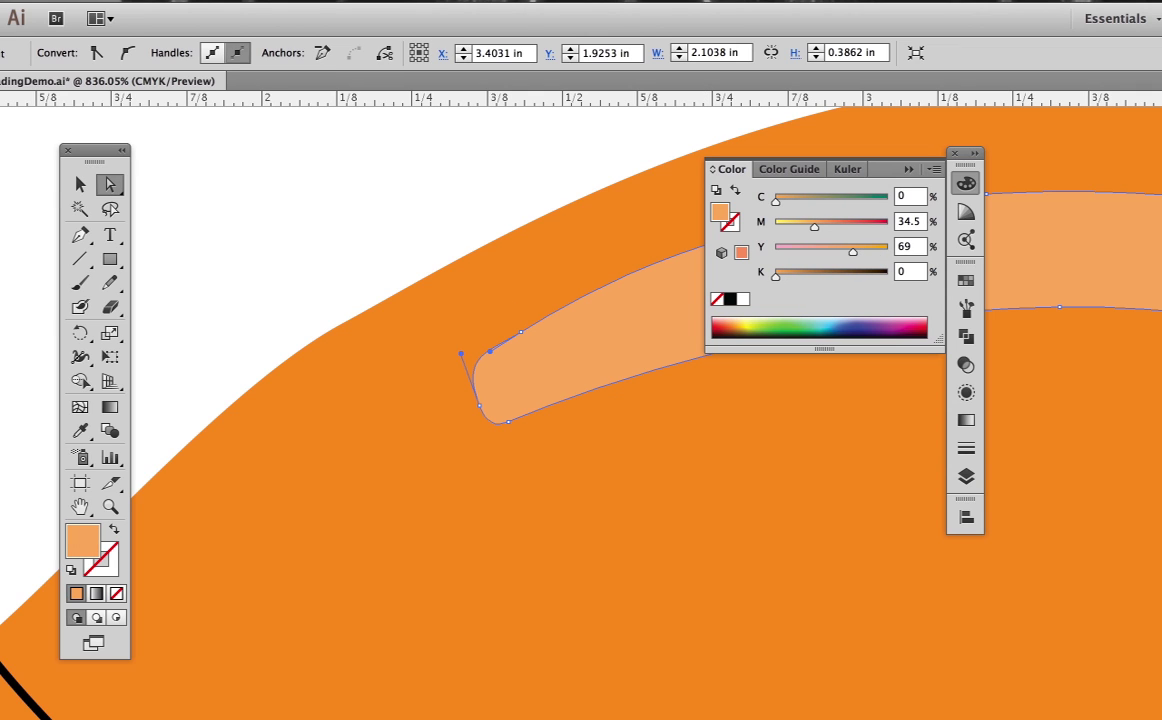
left_click(80, 184)
left_click(380, 200)
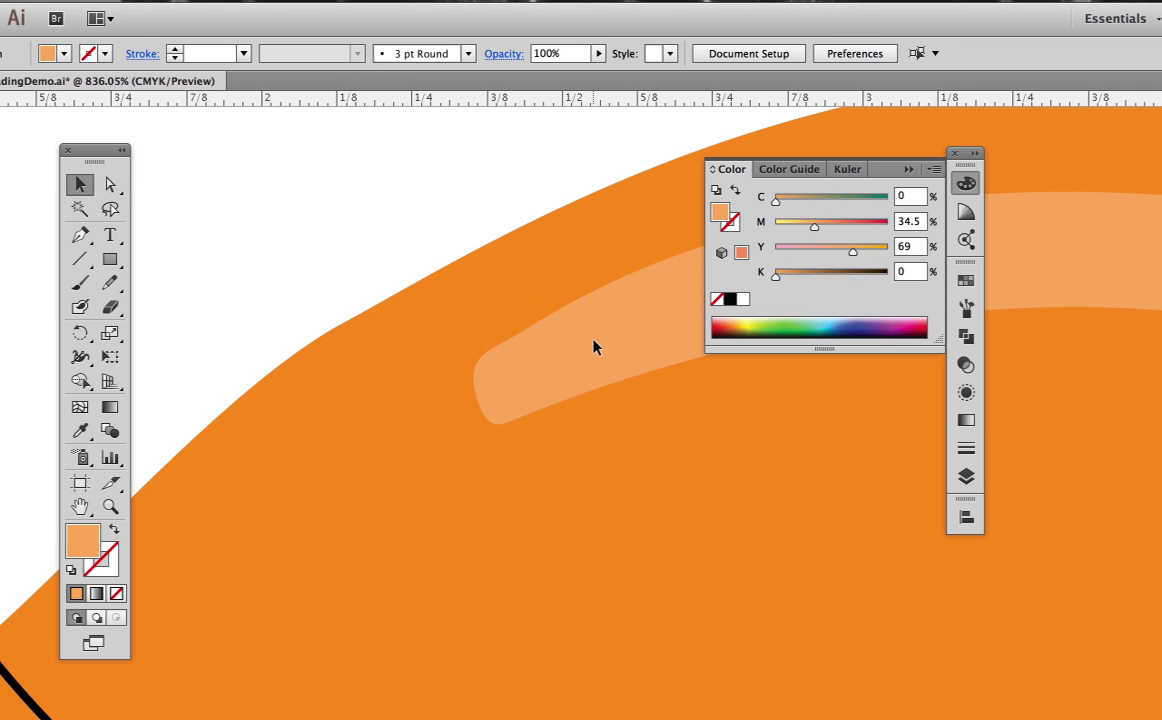
Blend the light highlight with the larger orange shape using Object > Blend > Make
left_click(560, 322)
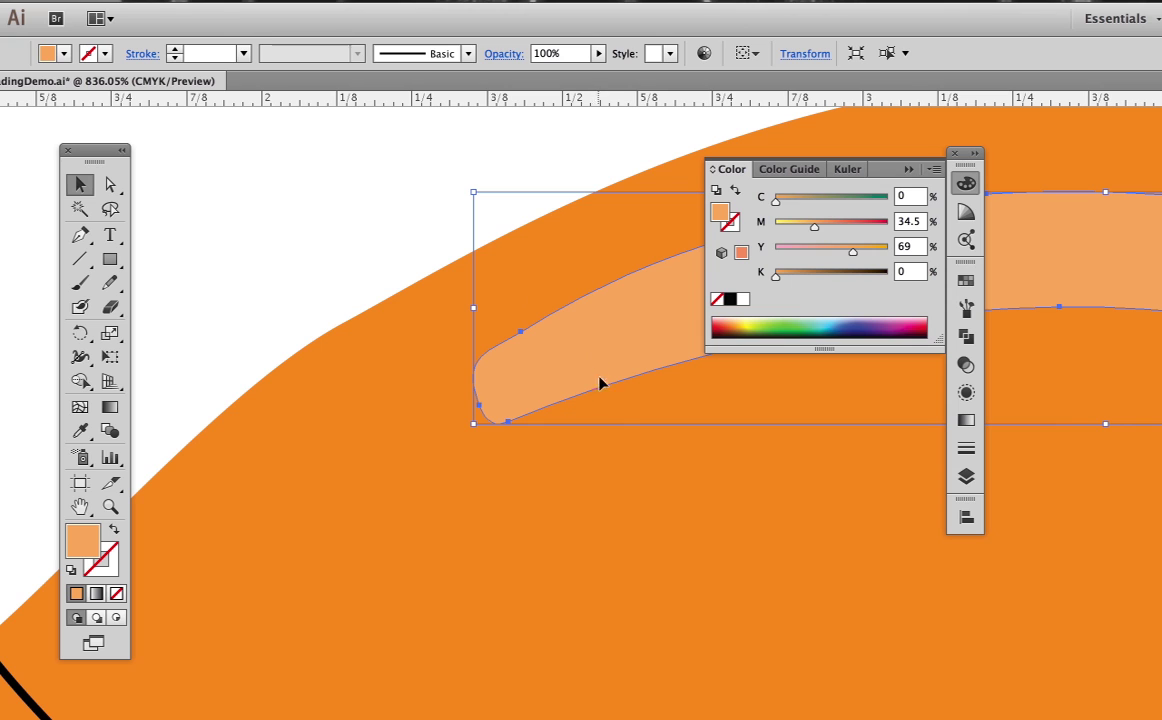
left_click(668, 402, "shift")
left_click(166, 2)
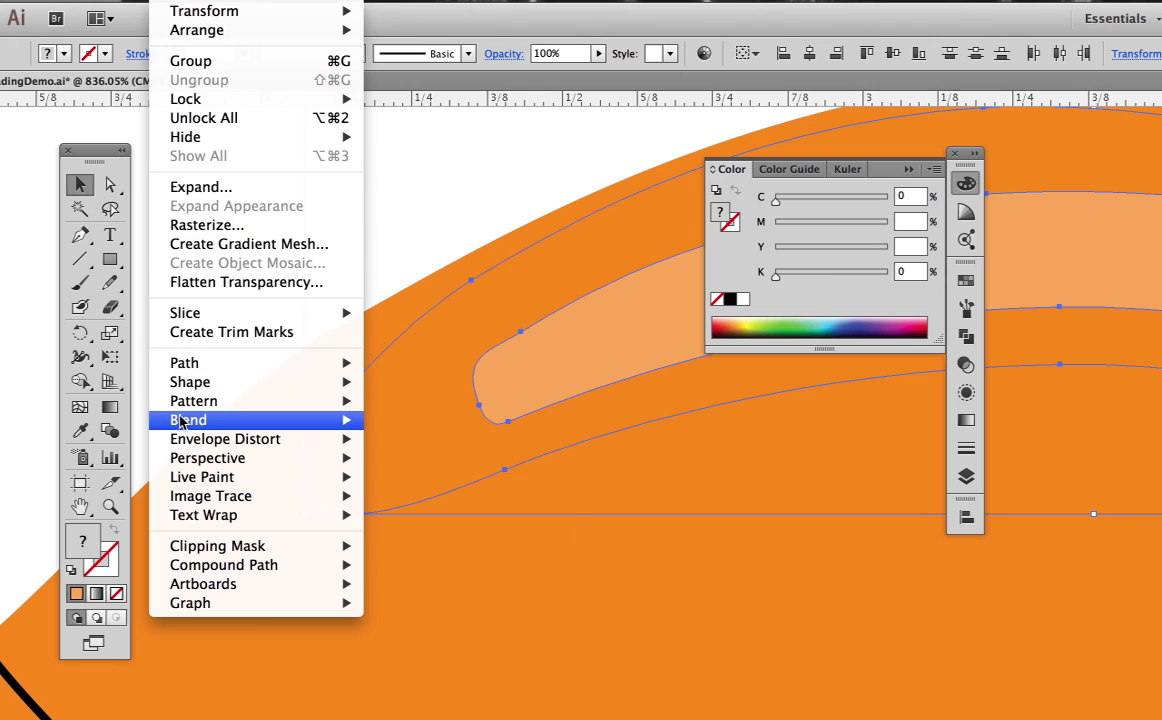
mouse_move(236, 422)
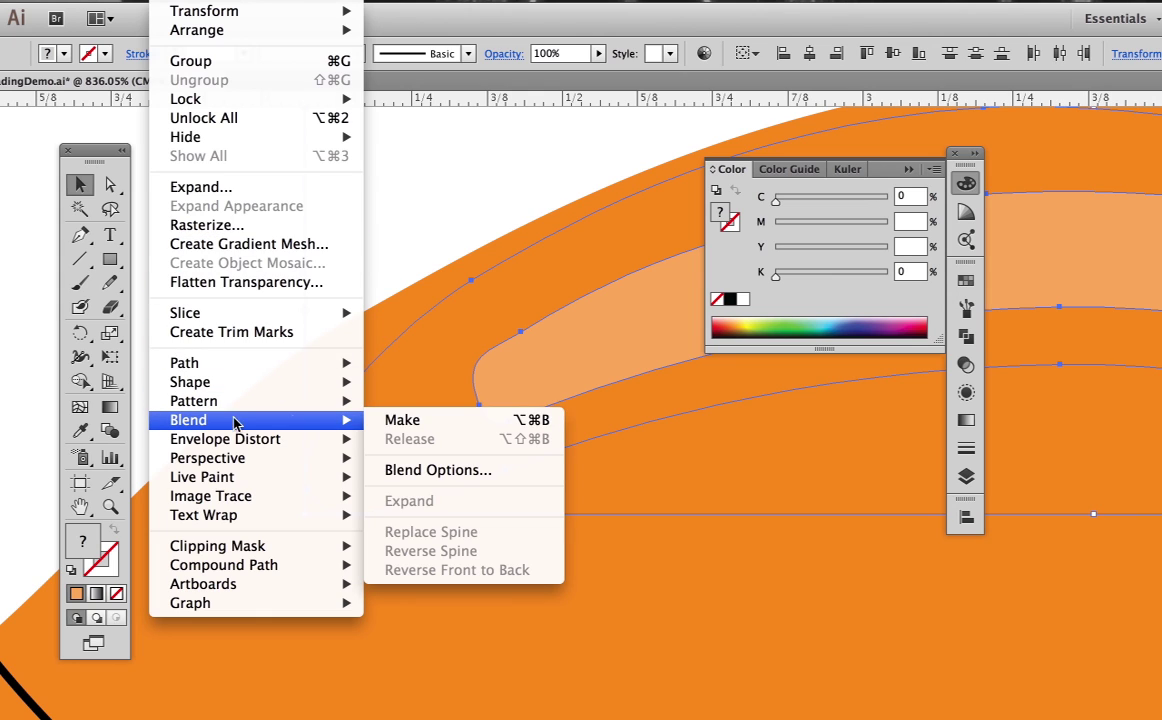
left_click(493, 420)
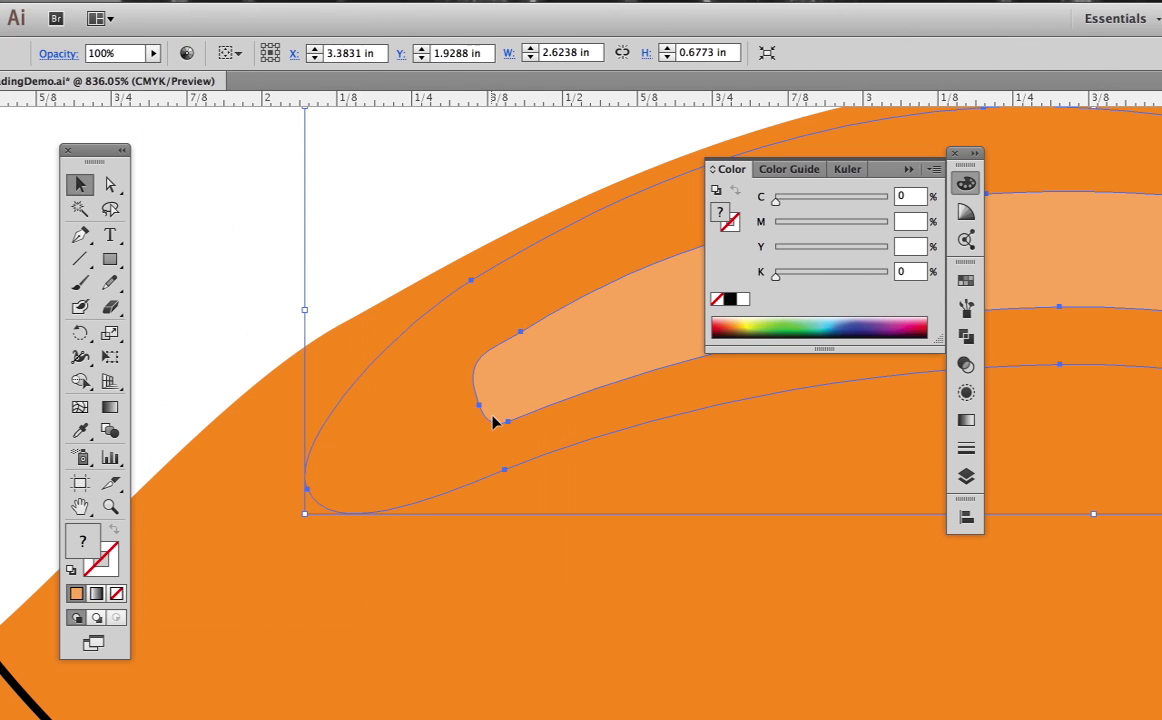
left_click(425, 207)
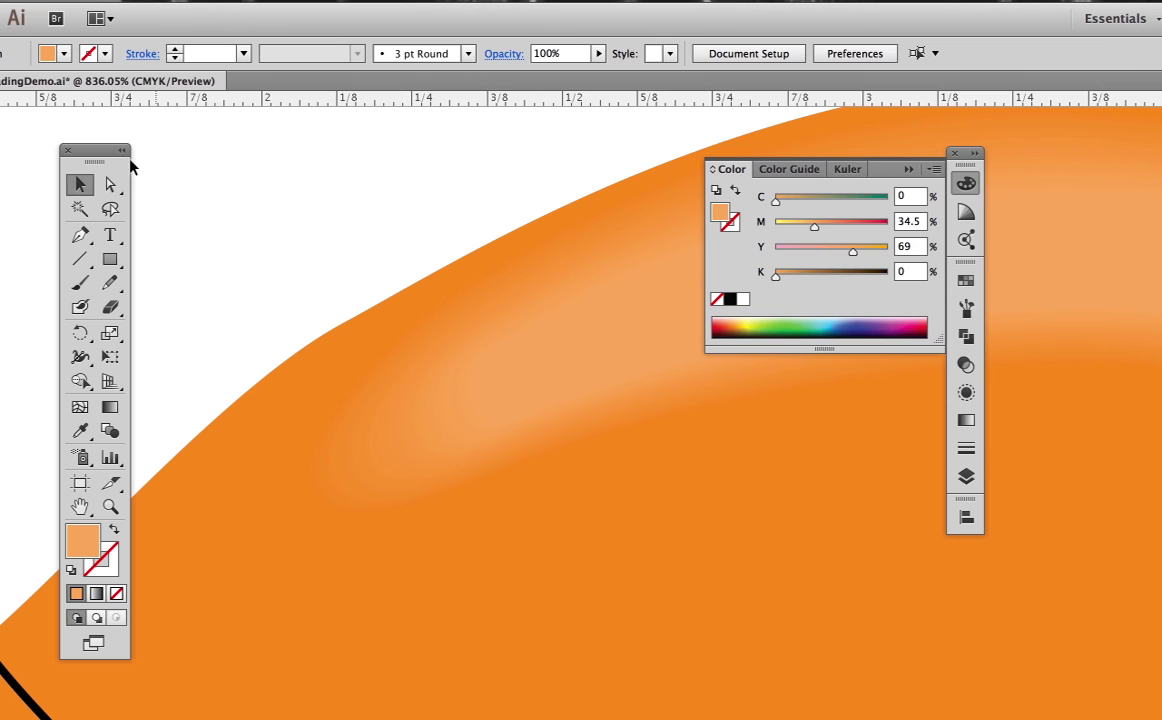
left_click(110, 184)
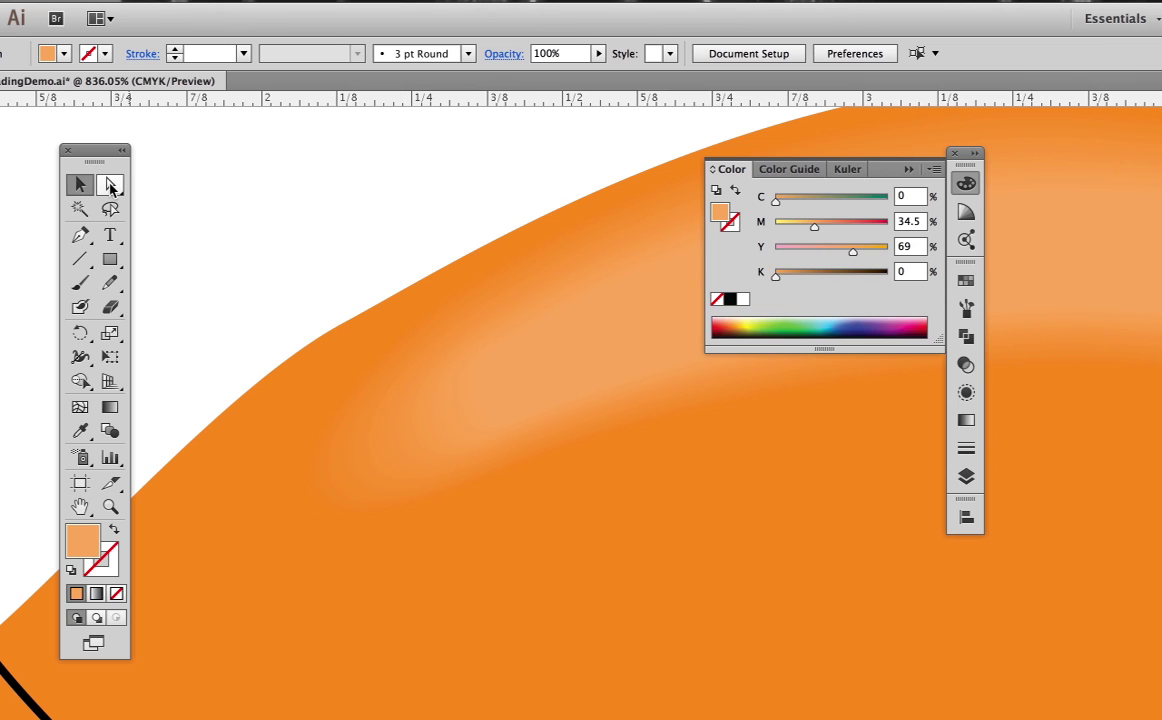
Lower the blend's inner highlight to Y 44 for a paler peach centre
left_click(612, 324)
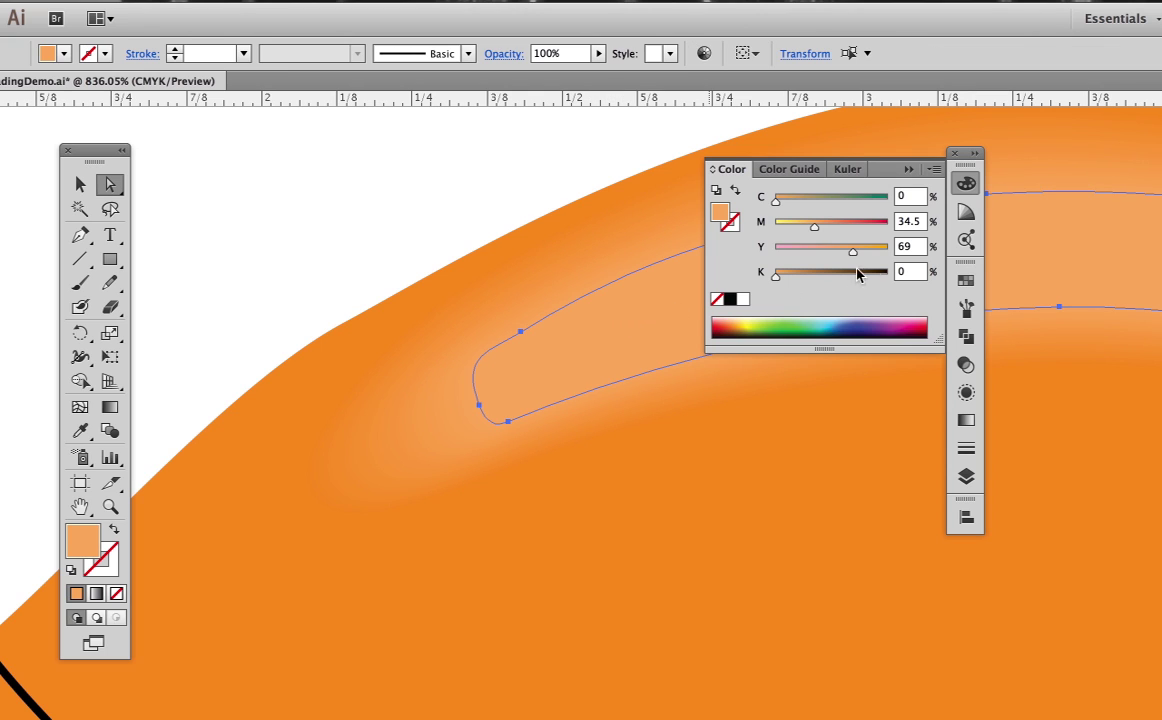
left_click_drag(857, 257, 865, 259)
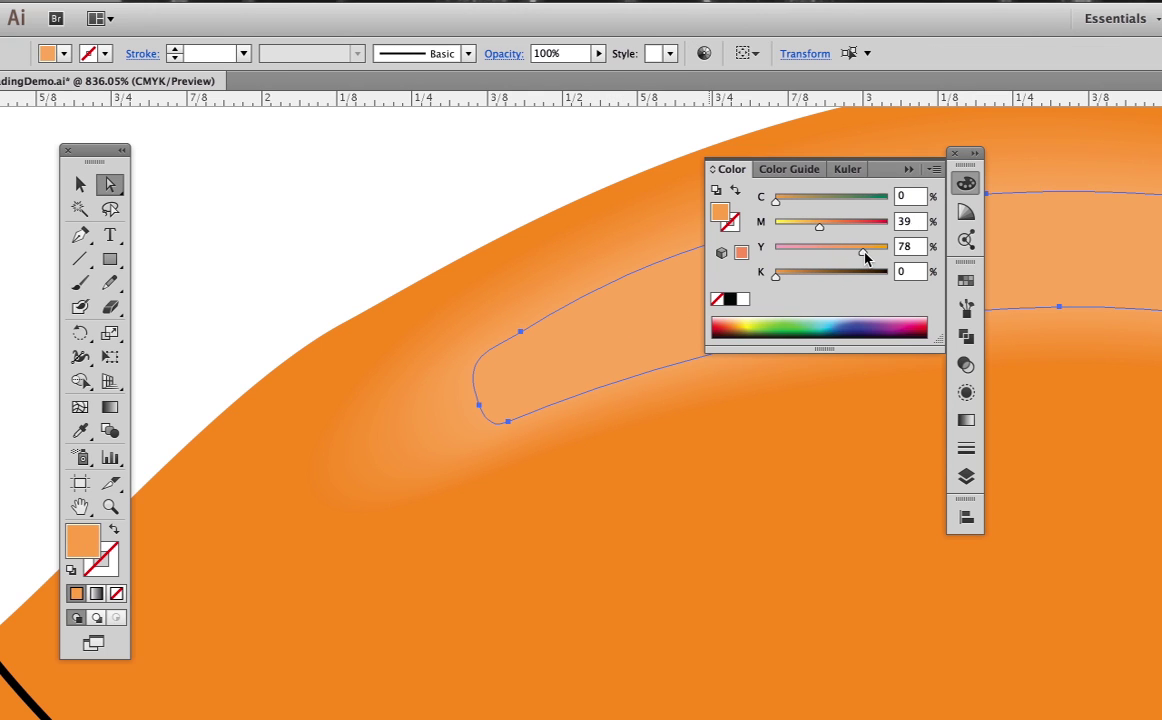
left_click(477, 180)
left_click(626, 322)
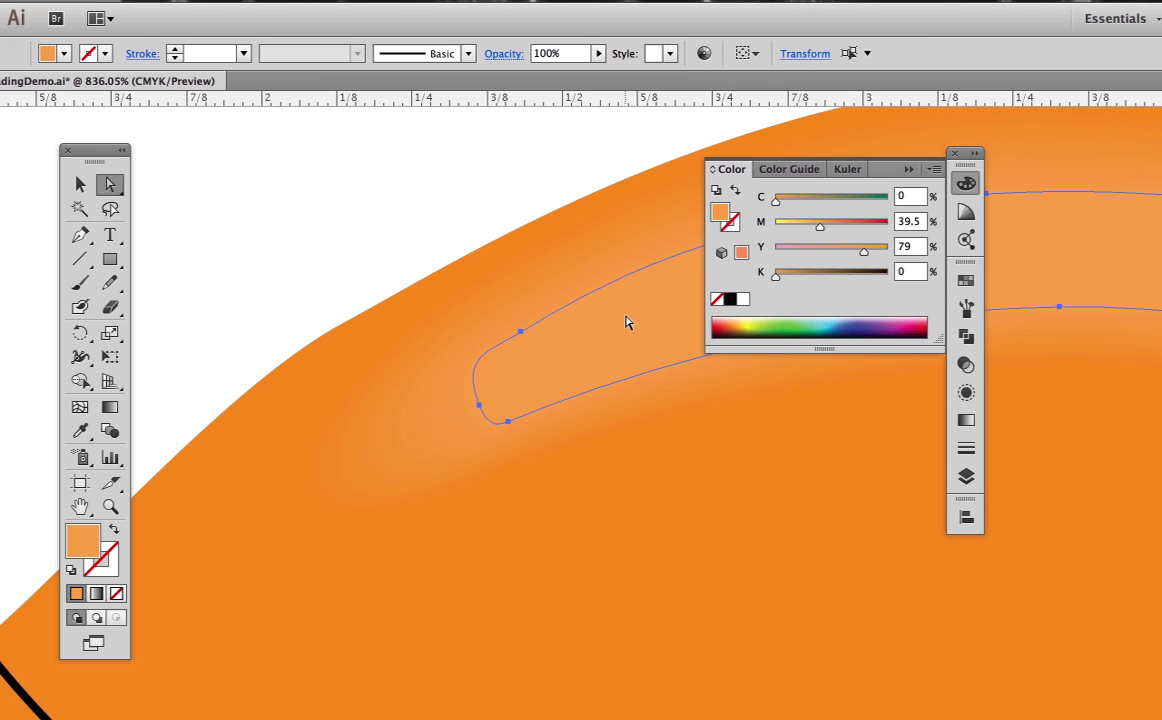
left_click_drag(865, 257, 826, 256)
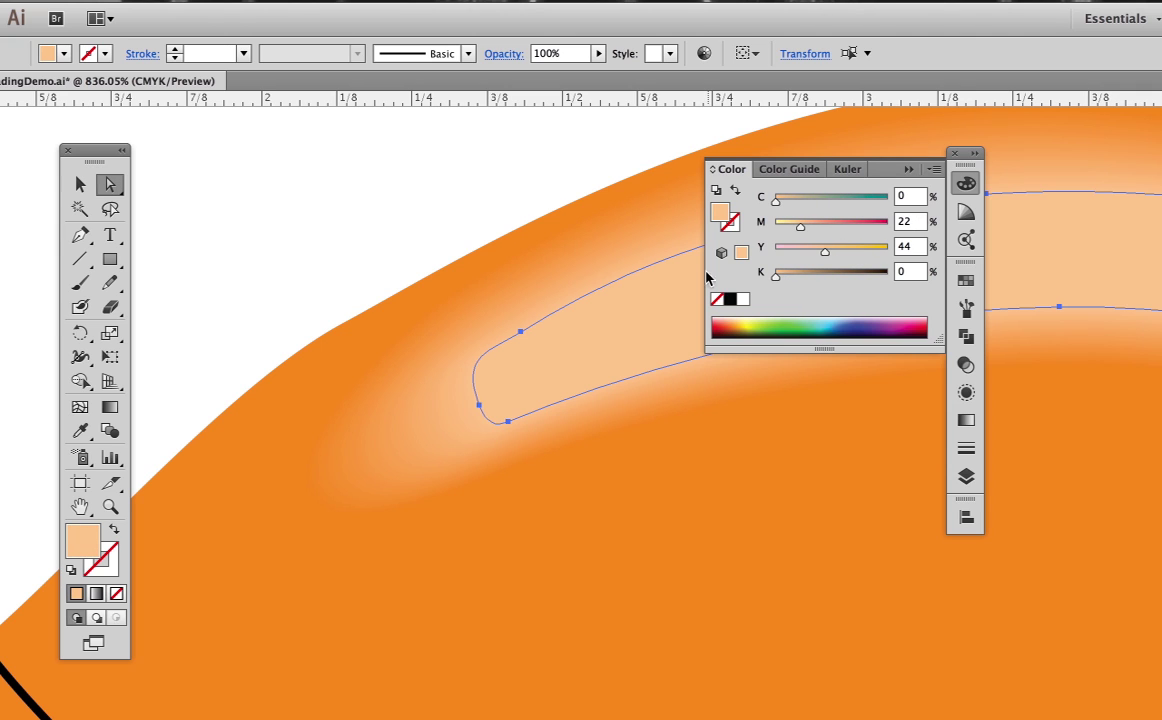
left_click(469, 182)
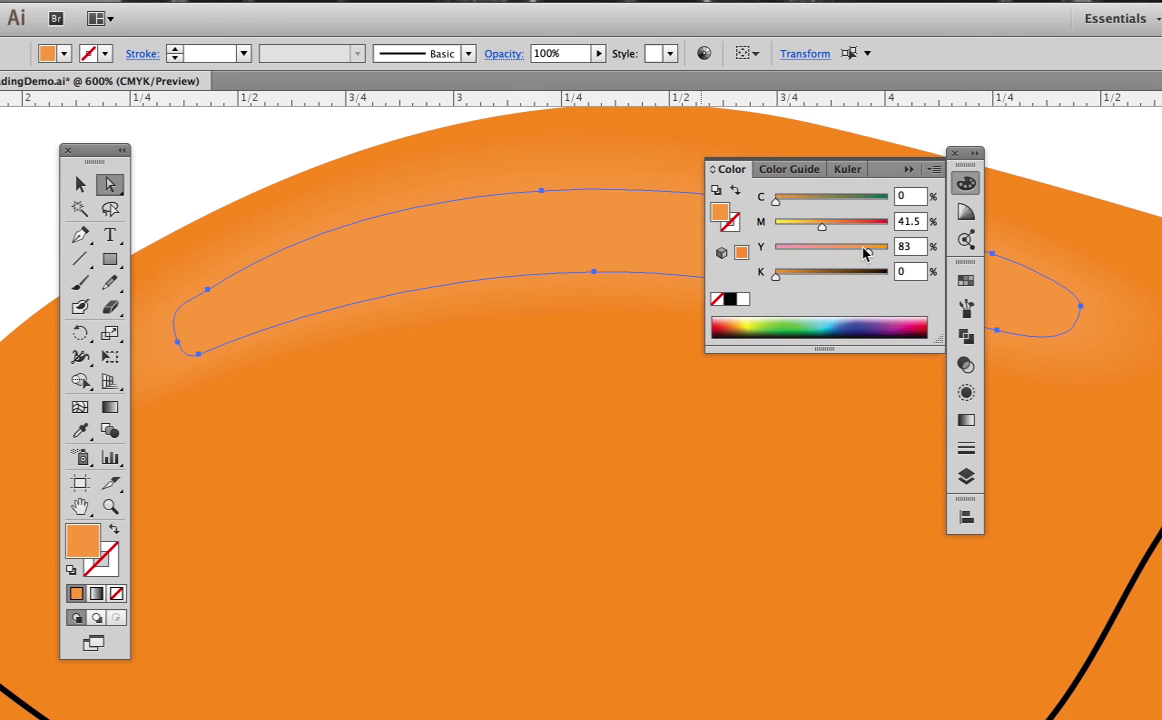
Darken the band along the face's top edge into a brown shadow with K 24
left_click_drag(868, 254, 871, 255)
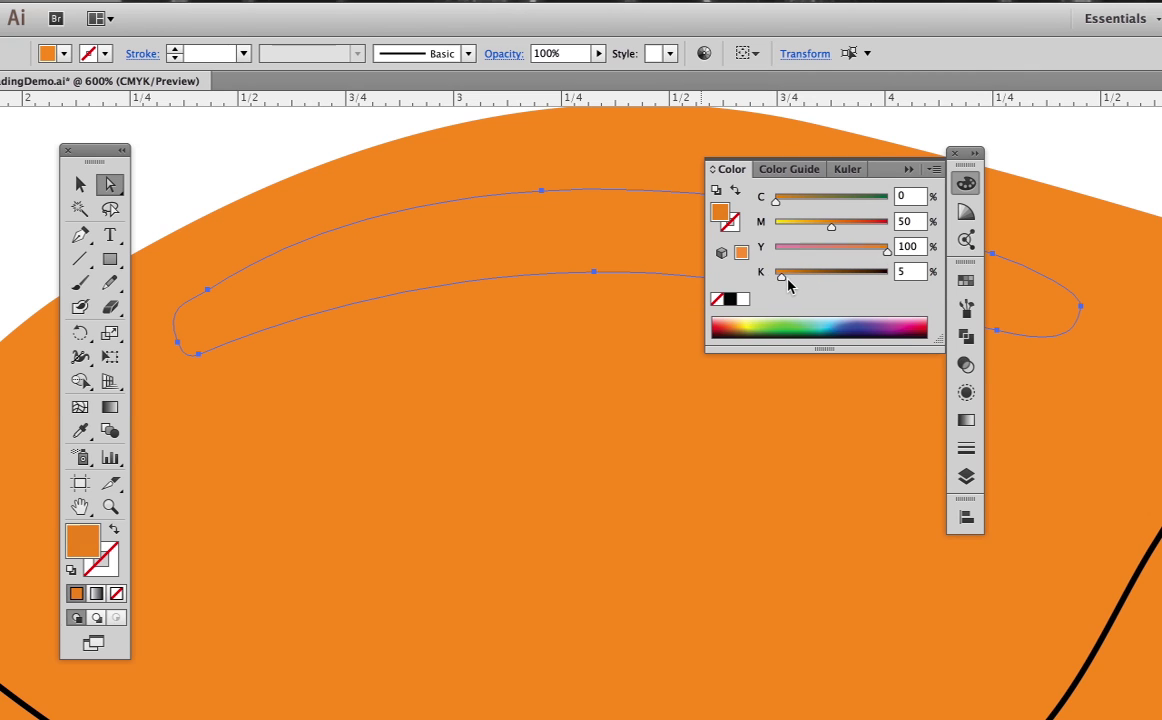
left_click_drag(787, 285, 805, 288)
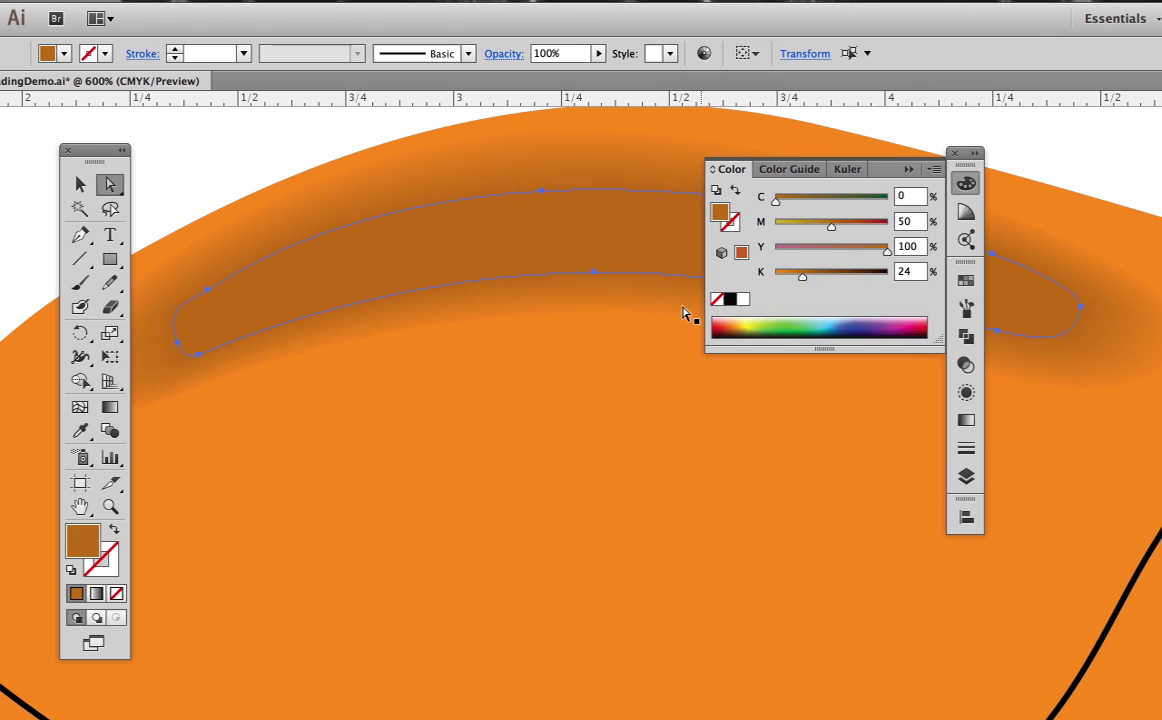
left_click(182, 136)
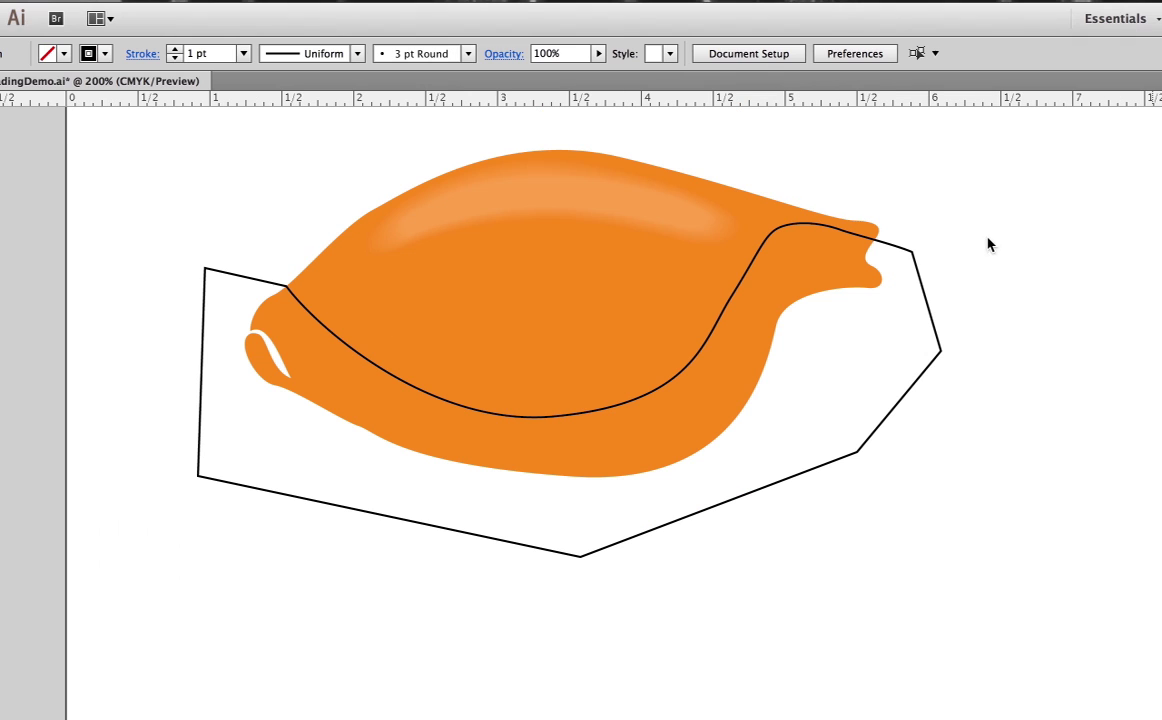
Select the large polygon with the orange face and apply Pathfinder Intersect
key("Tab")
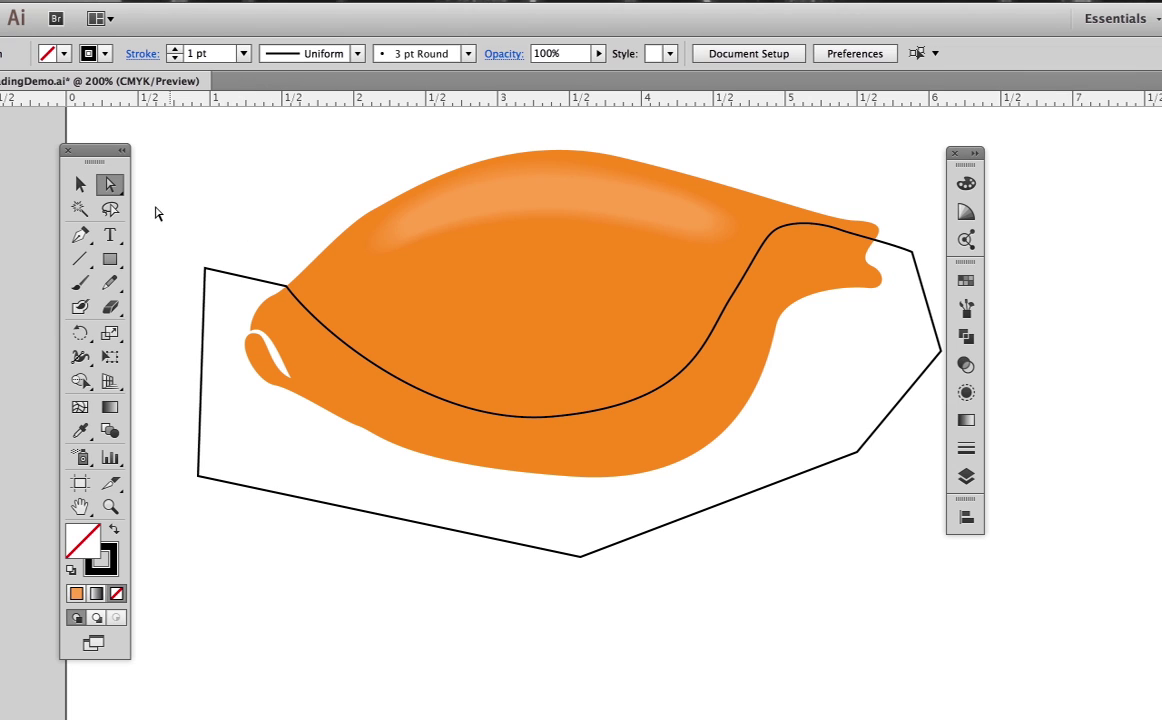
key("v")
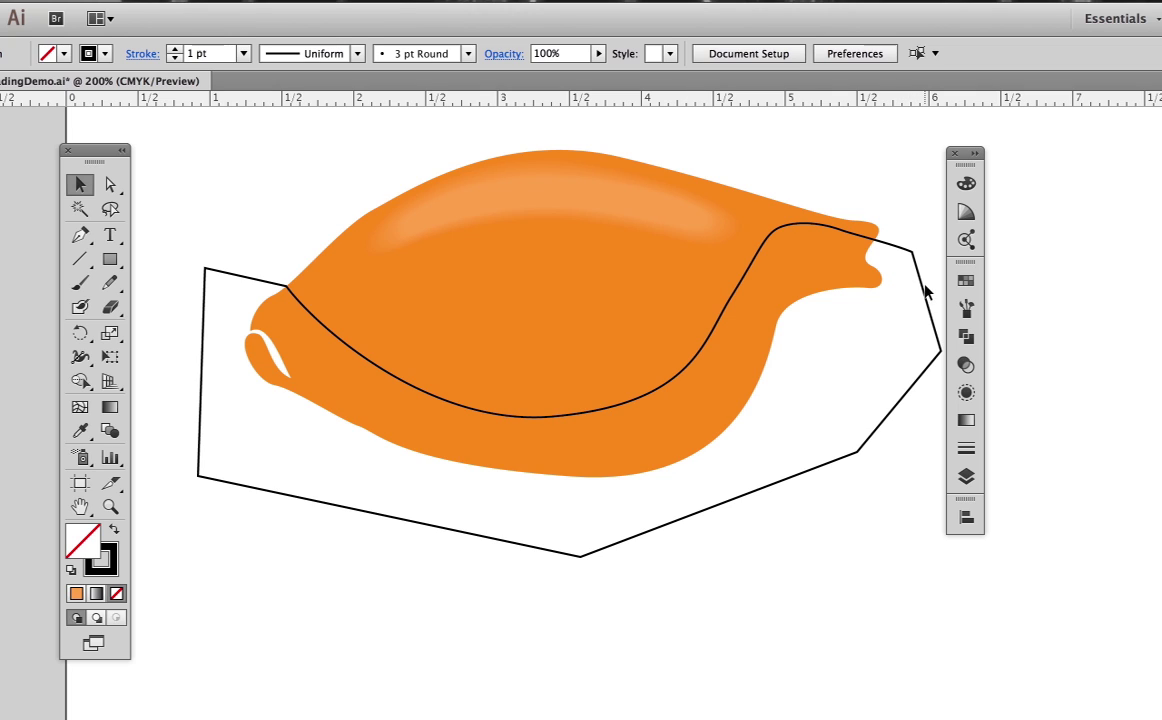
left_click(620, 250)
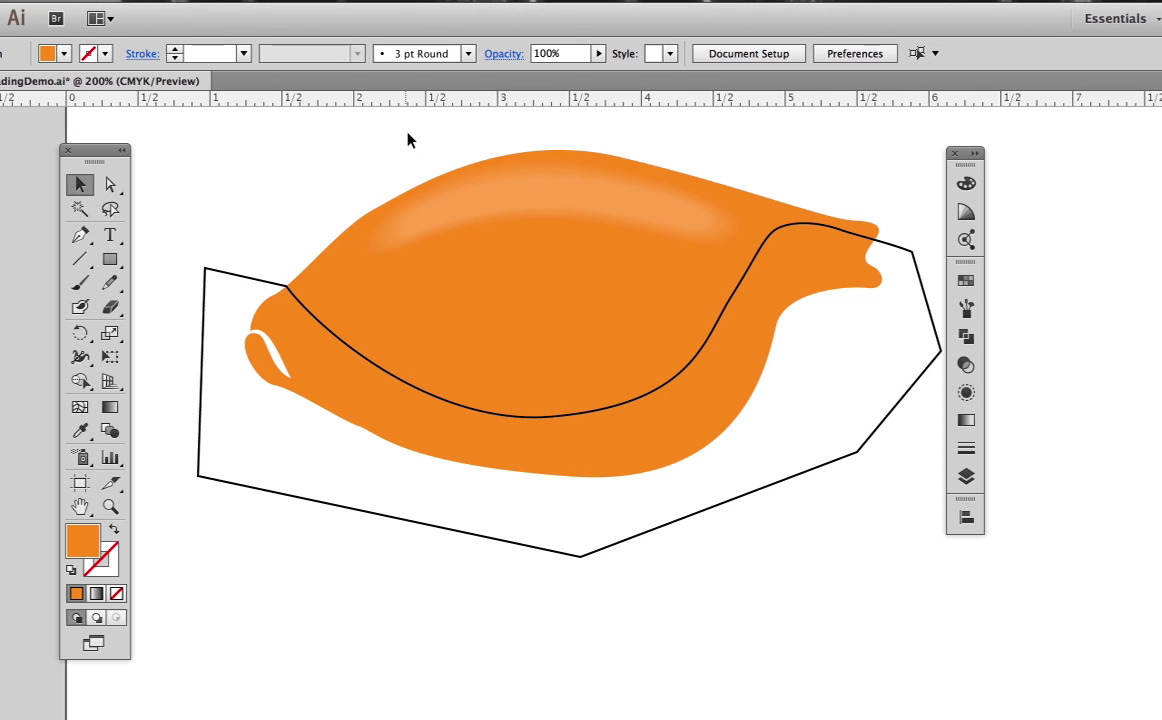
left_click(646, 313)
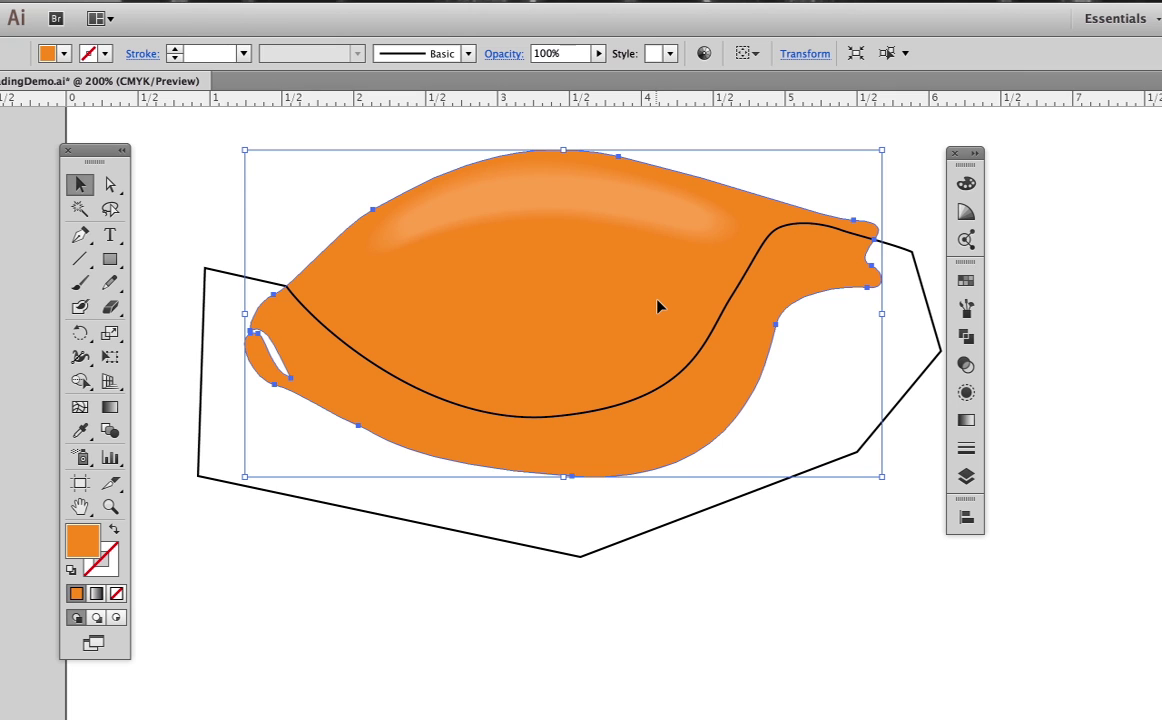
key("a")
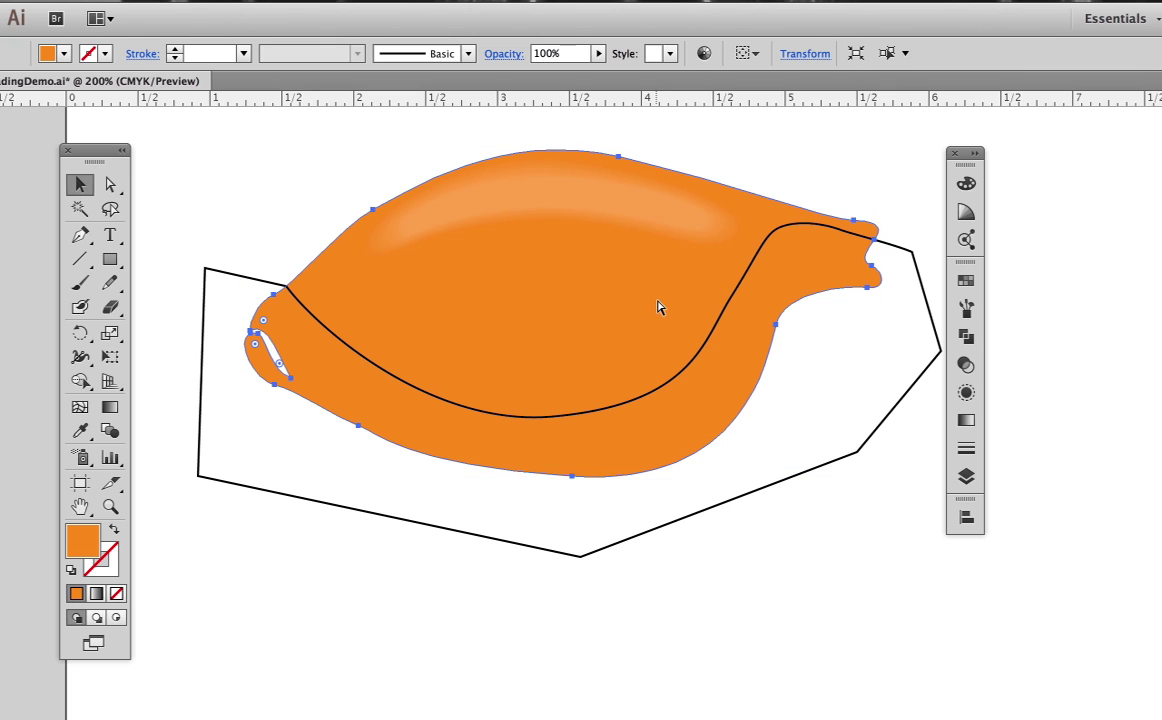
left_click(657, 306)
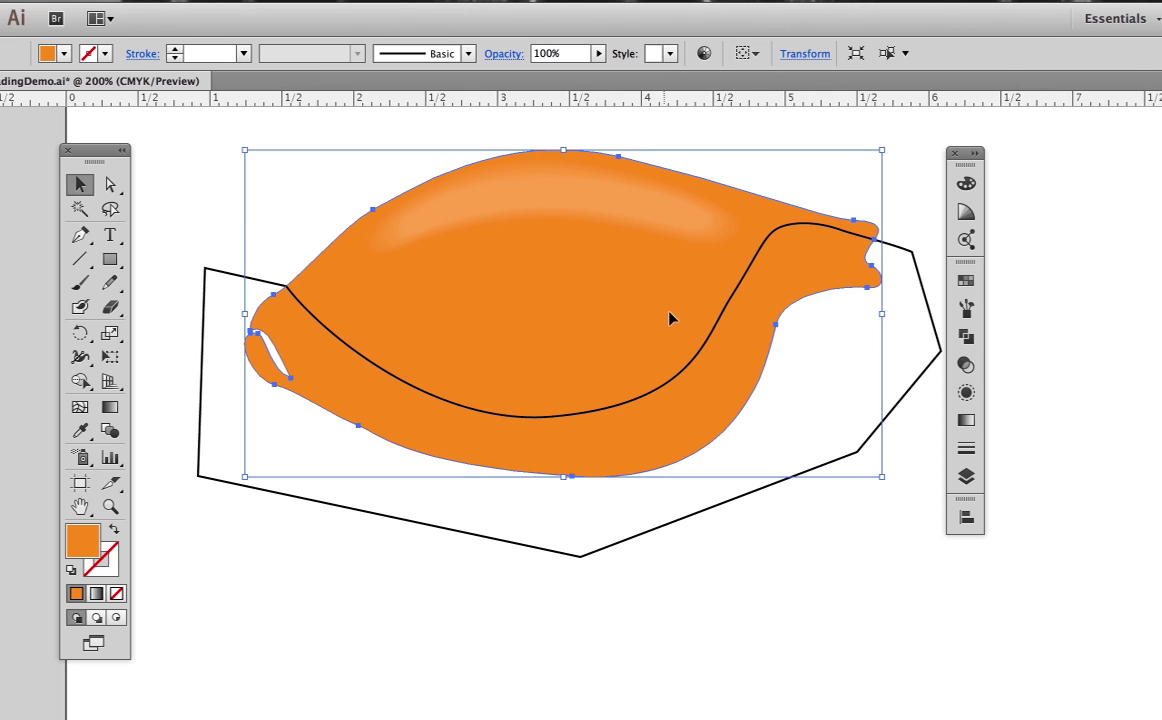
left_click(685, 520, "shift")
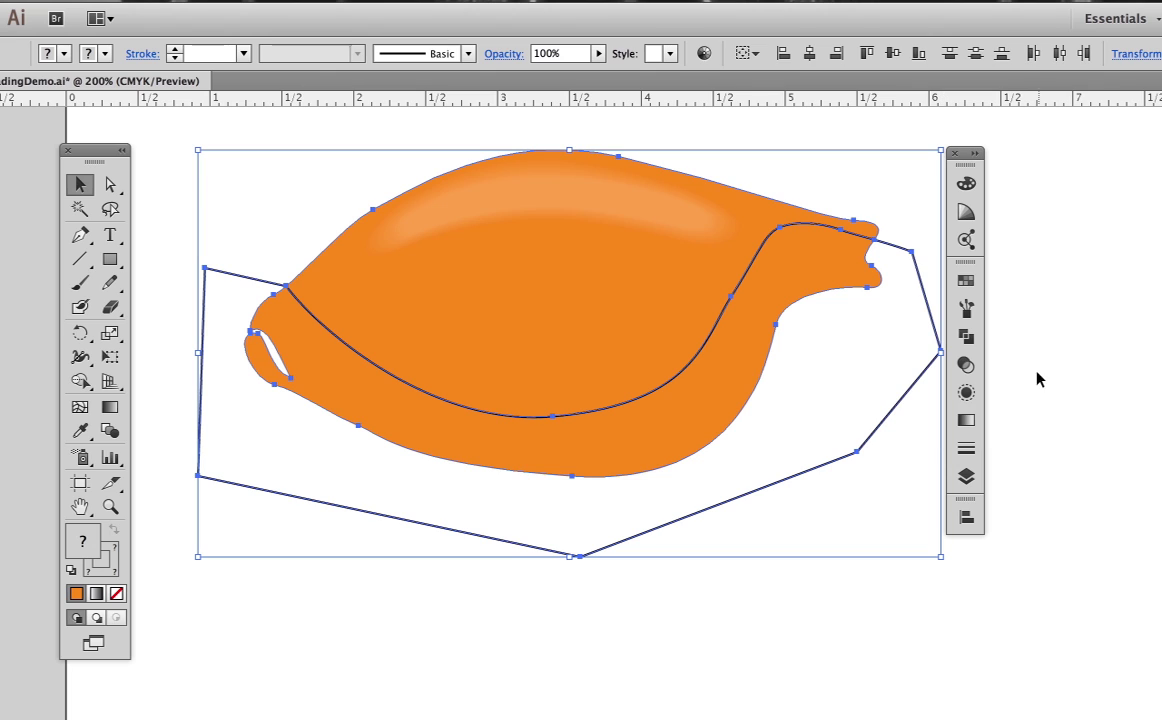
left_click(966, 336)
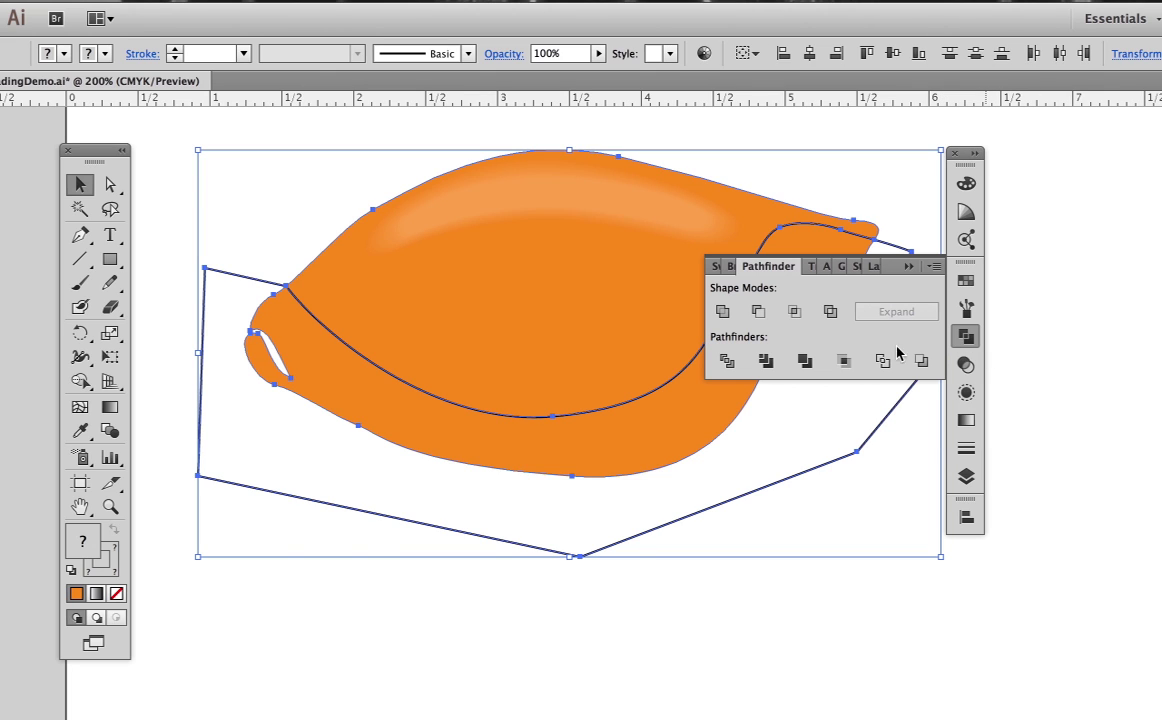
left_click(795, 313)
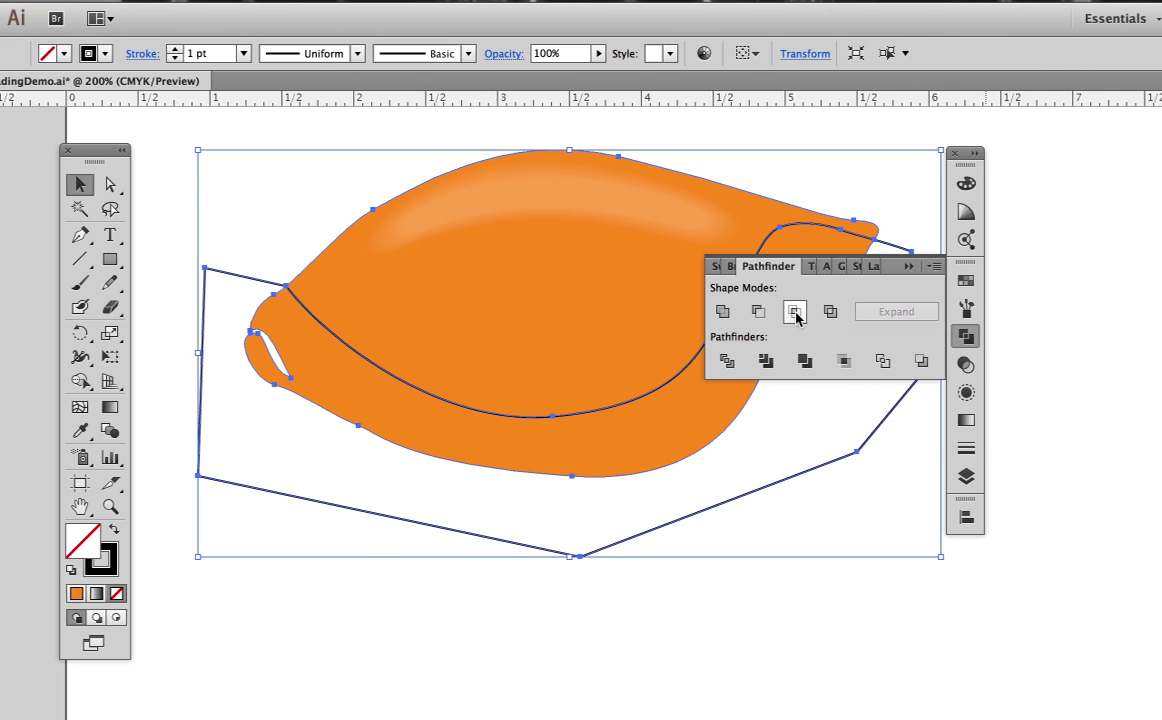
Collapse the Pathfinder panel and click through the face and lower band to check them
left_click(909, 267)
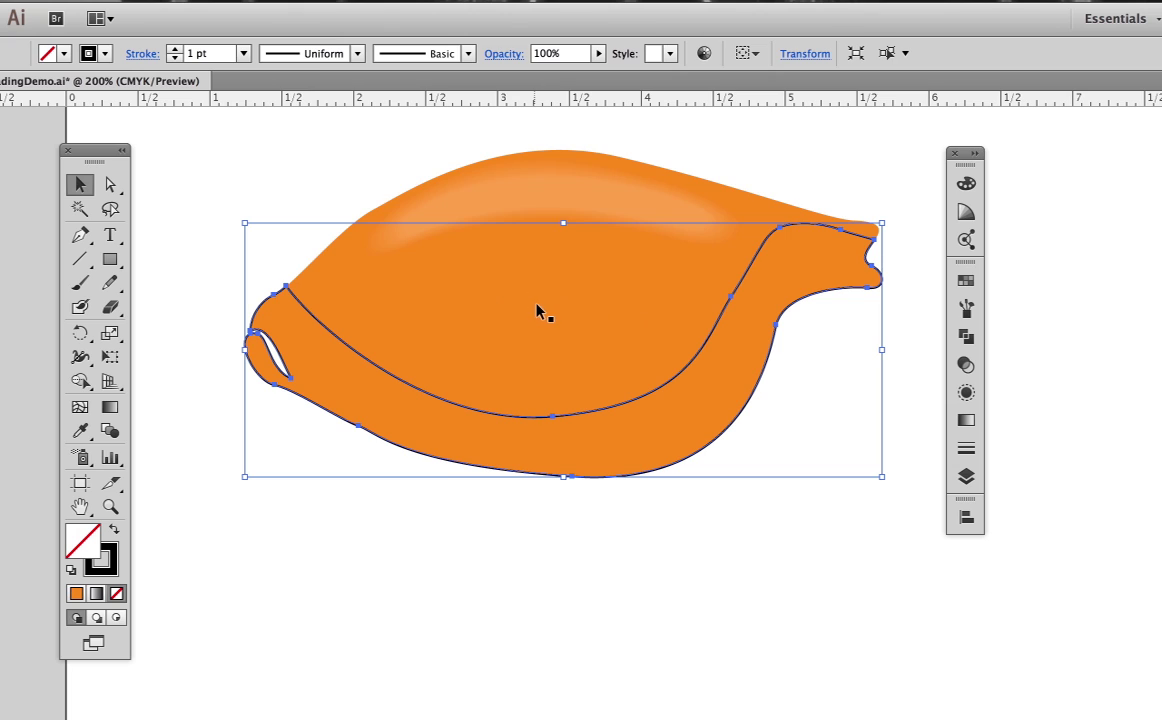
left_click(660, 397)
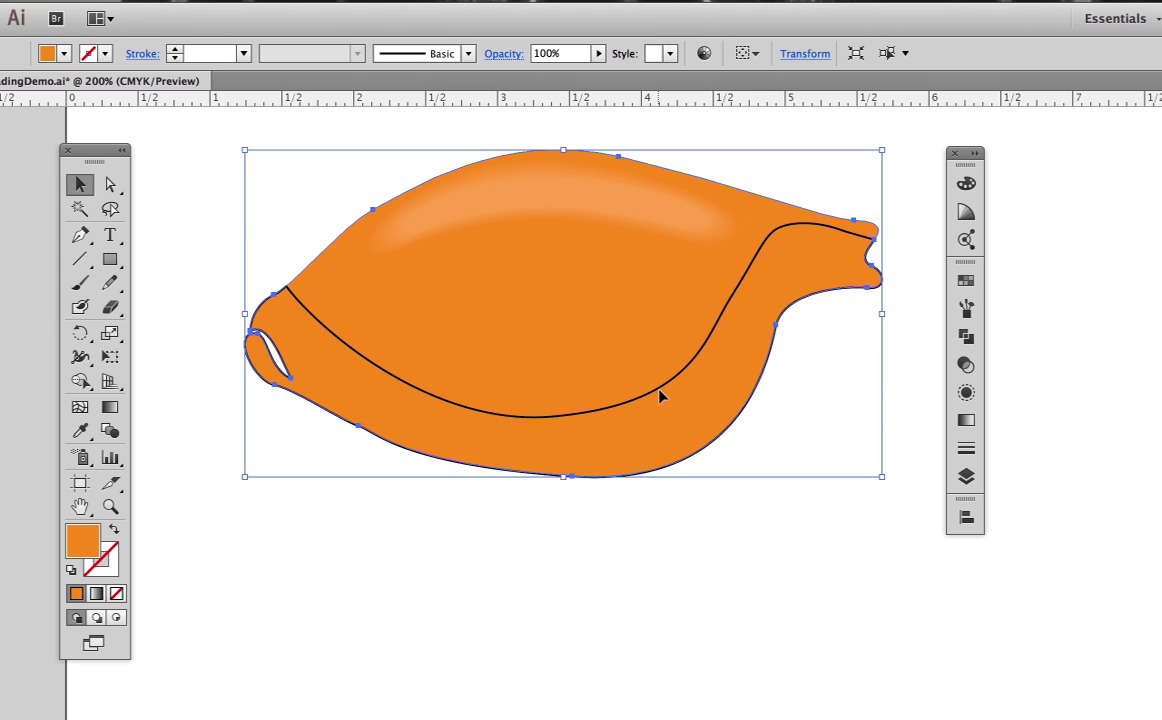
left_click(660, 397)
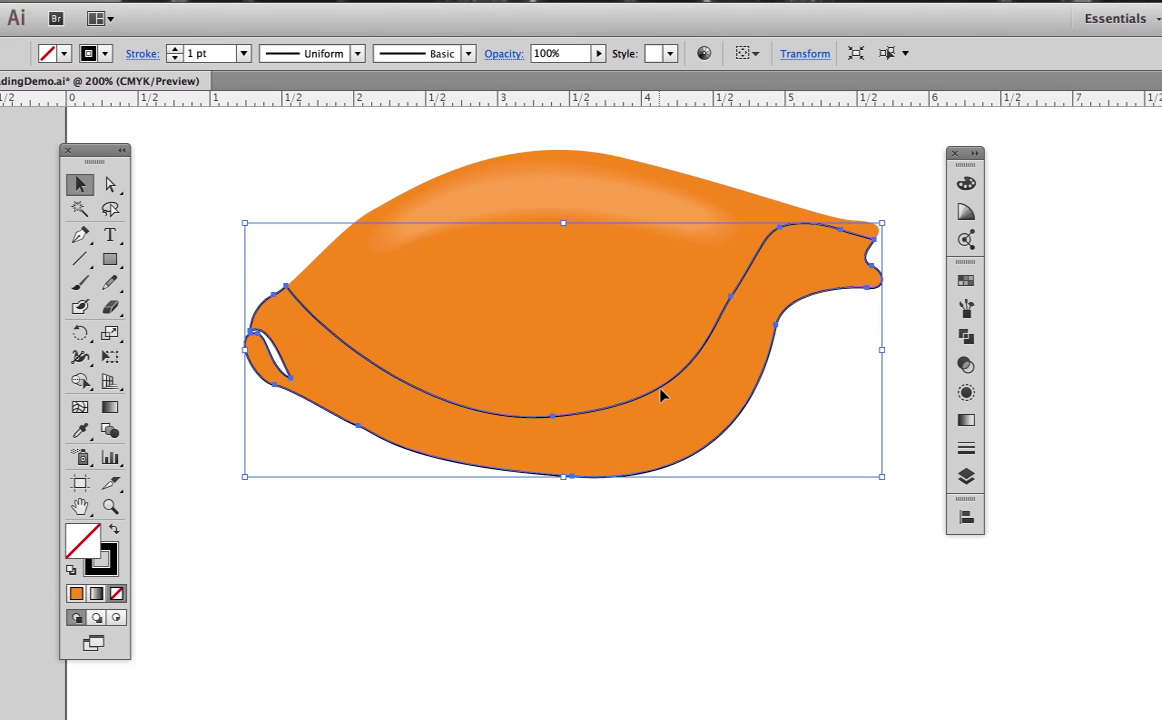
left_click(660, 397)
left_click(110, 184)
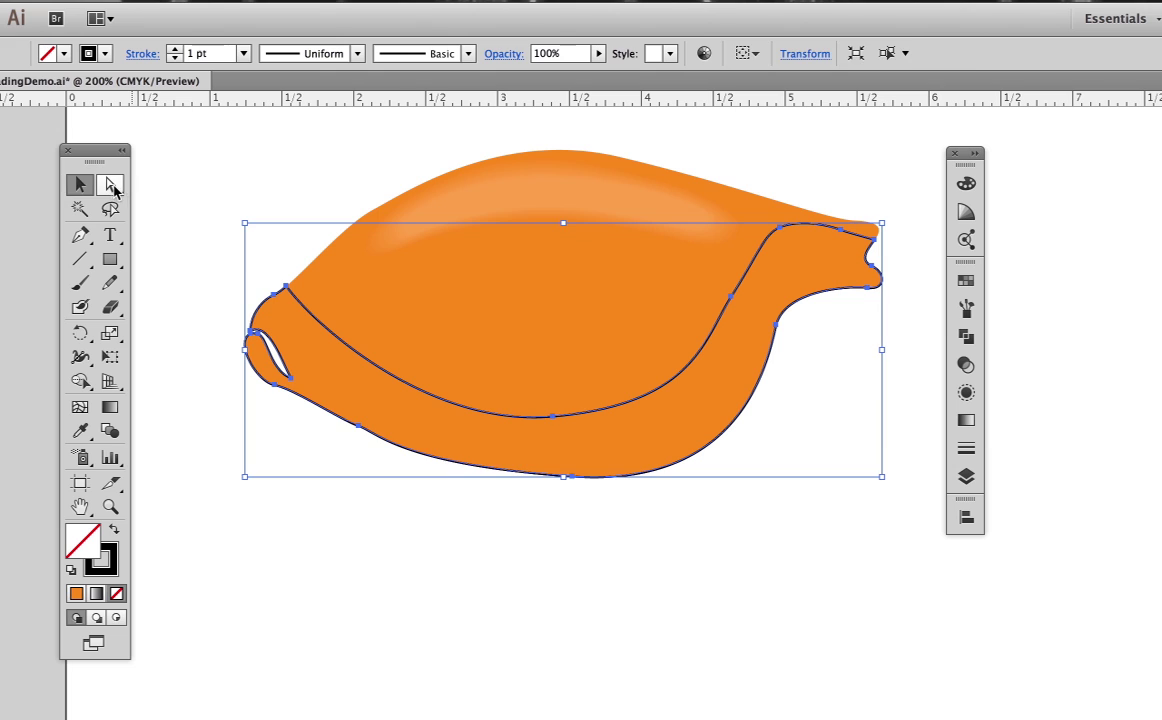
Select the lower band, swap its fill and stroke, and apply the Orange swatch
left_click(189, 182)
left_click(552, 418)
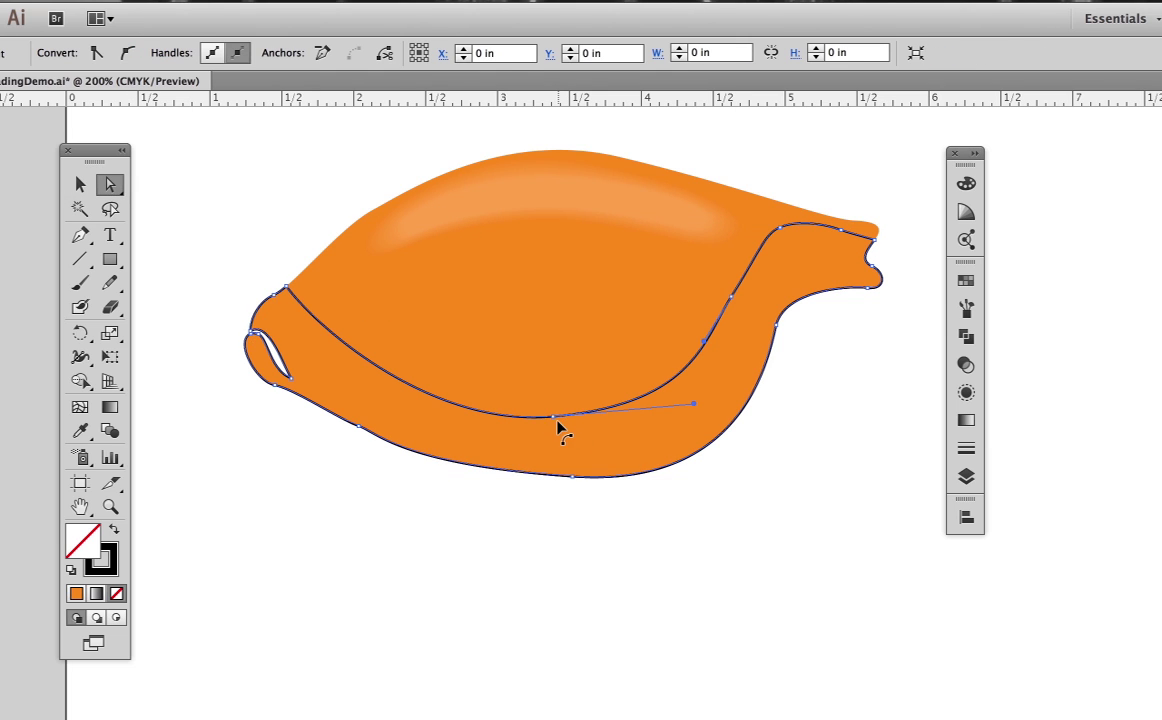
scroll(235, 325, "up", 4)
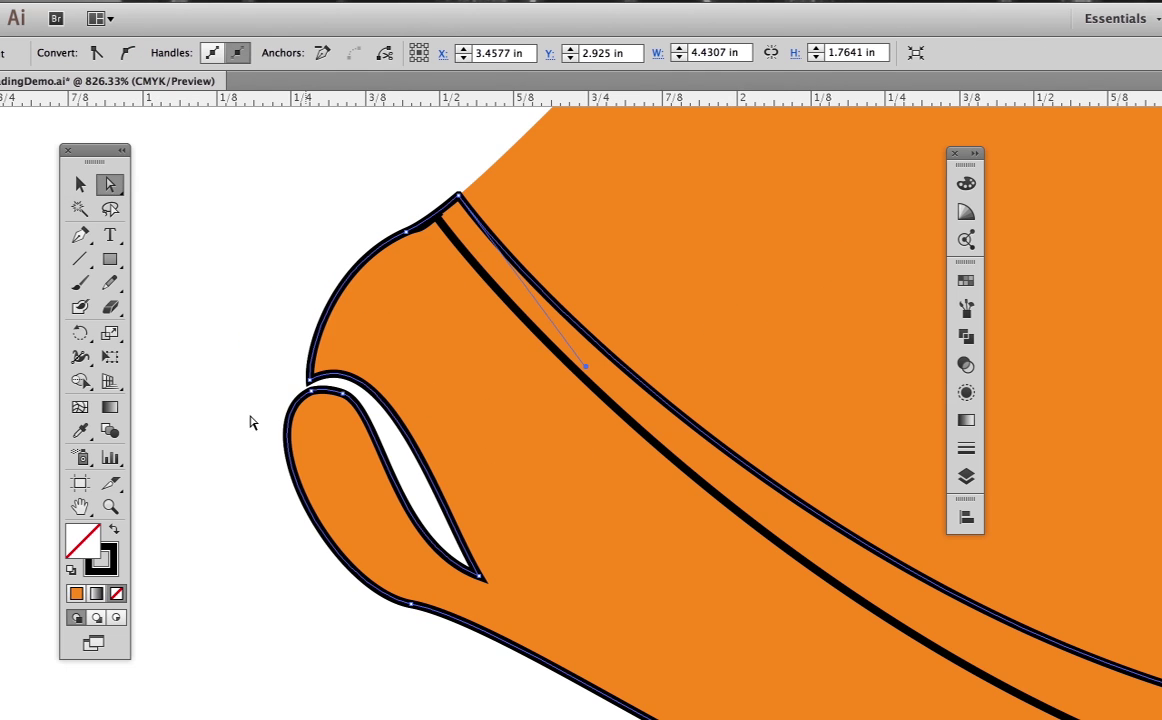
left_click(114, 531)
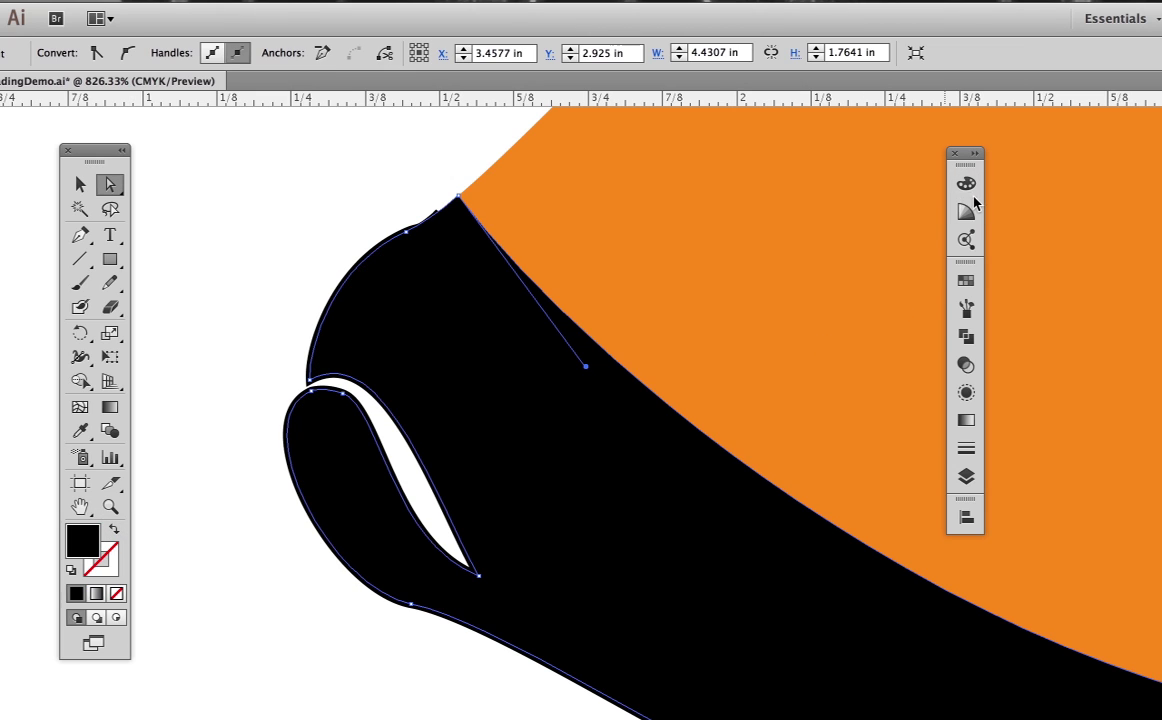
left_click(967, 282)
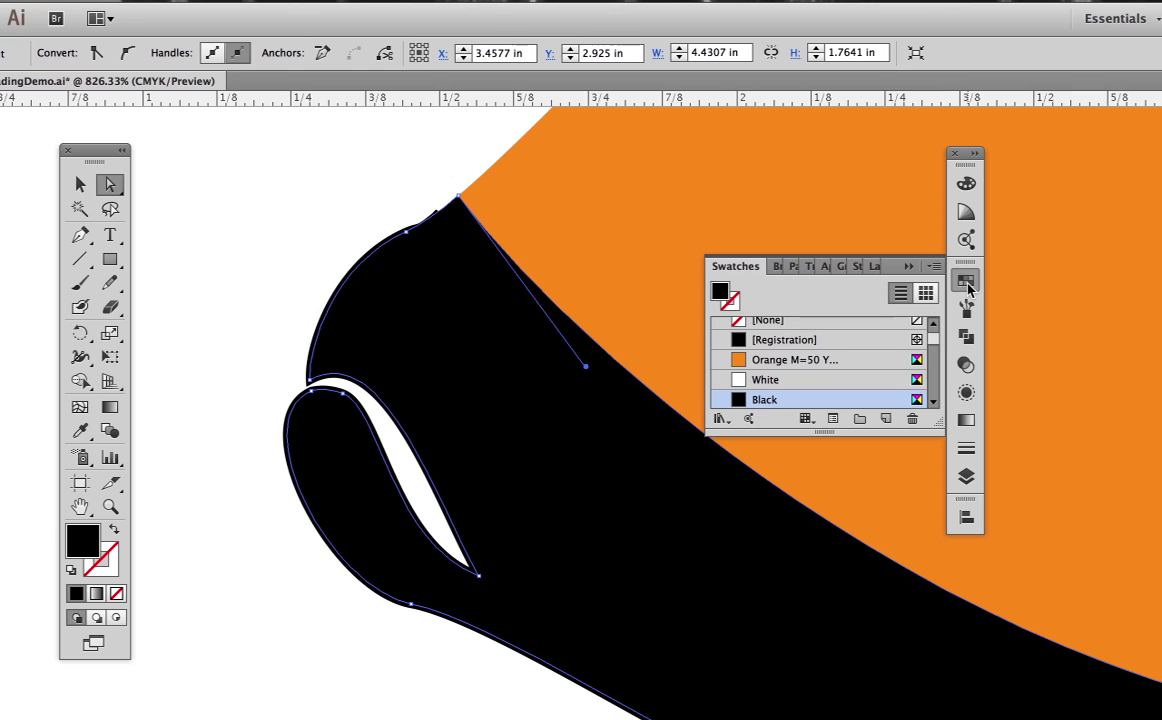
left_click(740, 360)
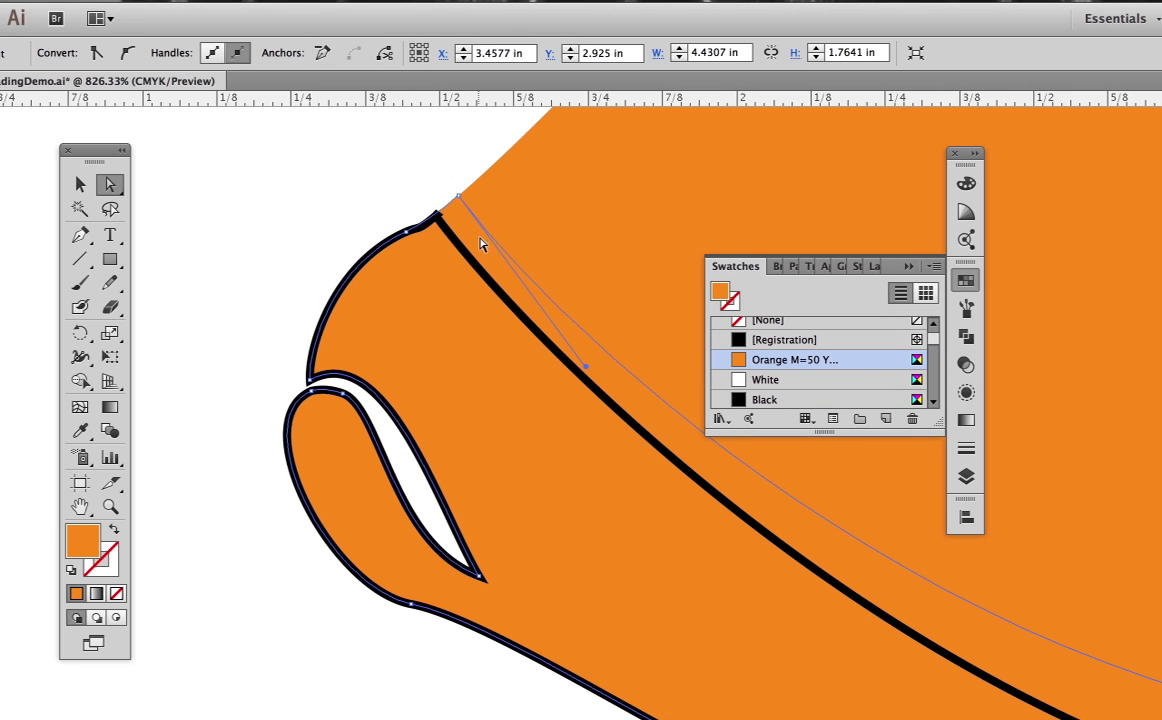
Remove the band's black outline and darken its fill to C0 M50 Y100 K26
left_click(521, 322)
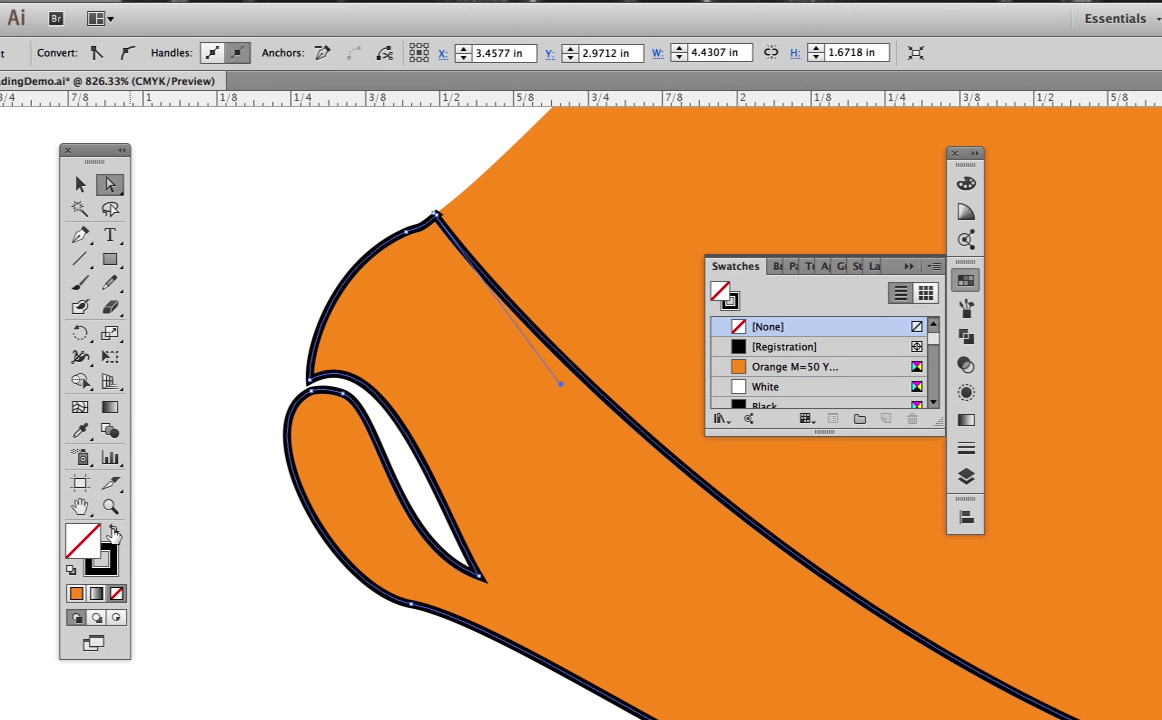
left_click(114, 529)
left_click(76, 593)
left_click_drag(776, 277, 805, 277)
Select the brown band together with the orange face
left_click(80, 184)
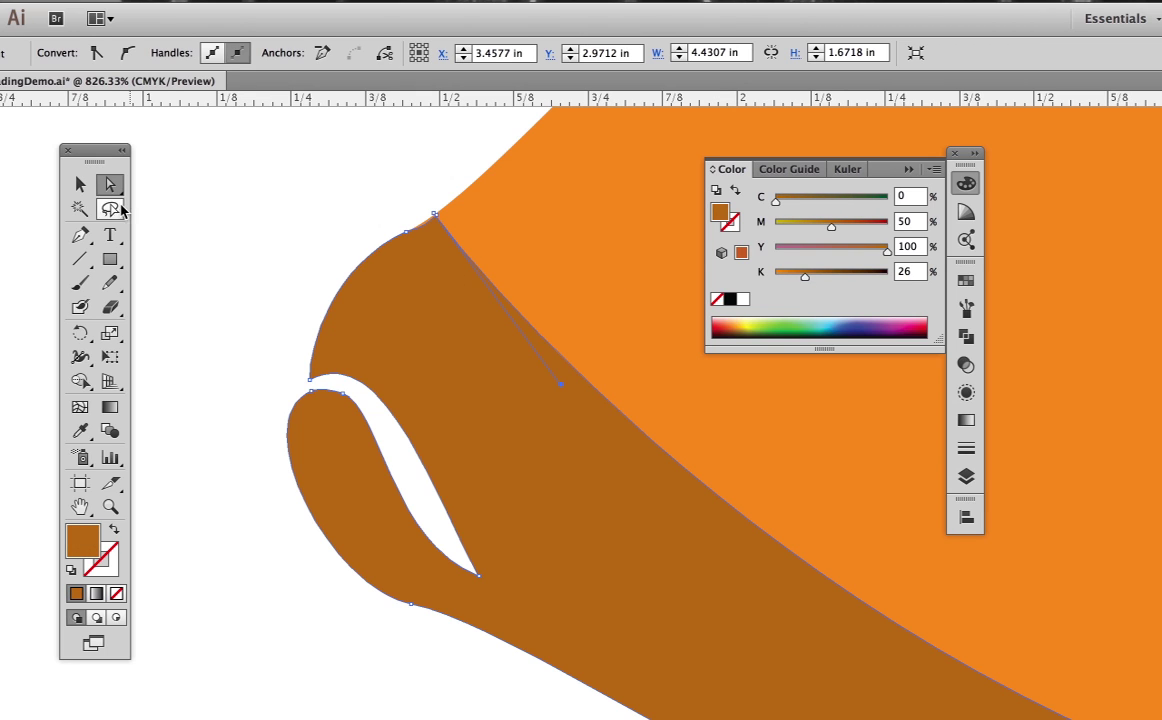
left_click(228, 187)
left_click(450, 300)
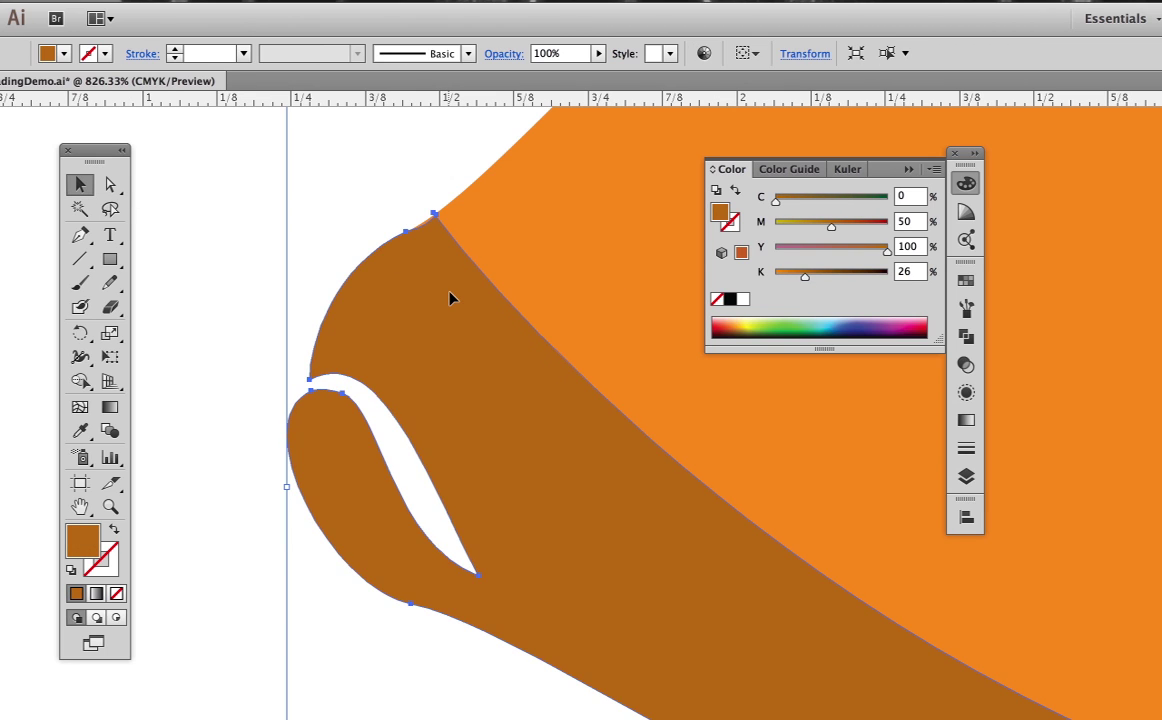
left_click(481, 262, "shift")
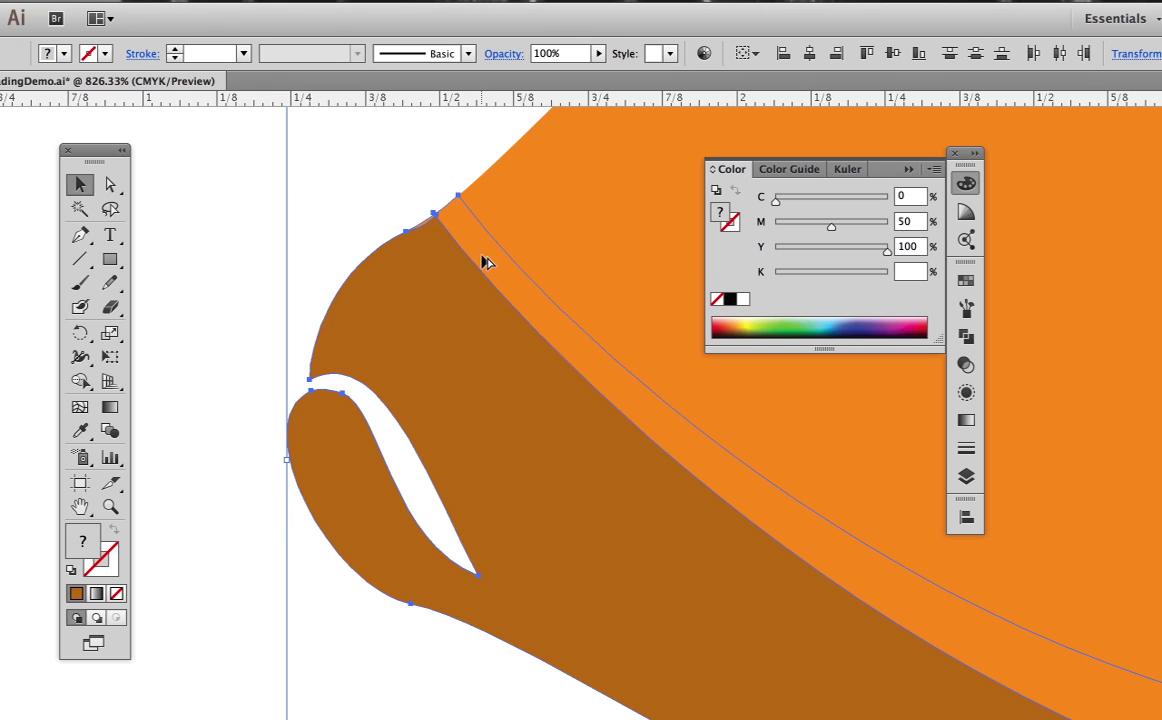
Blend the brown band into the orange face and pull the shadow's inner-curve anchor down
key("ctrl+alt+b")
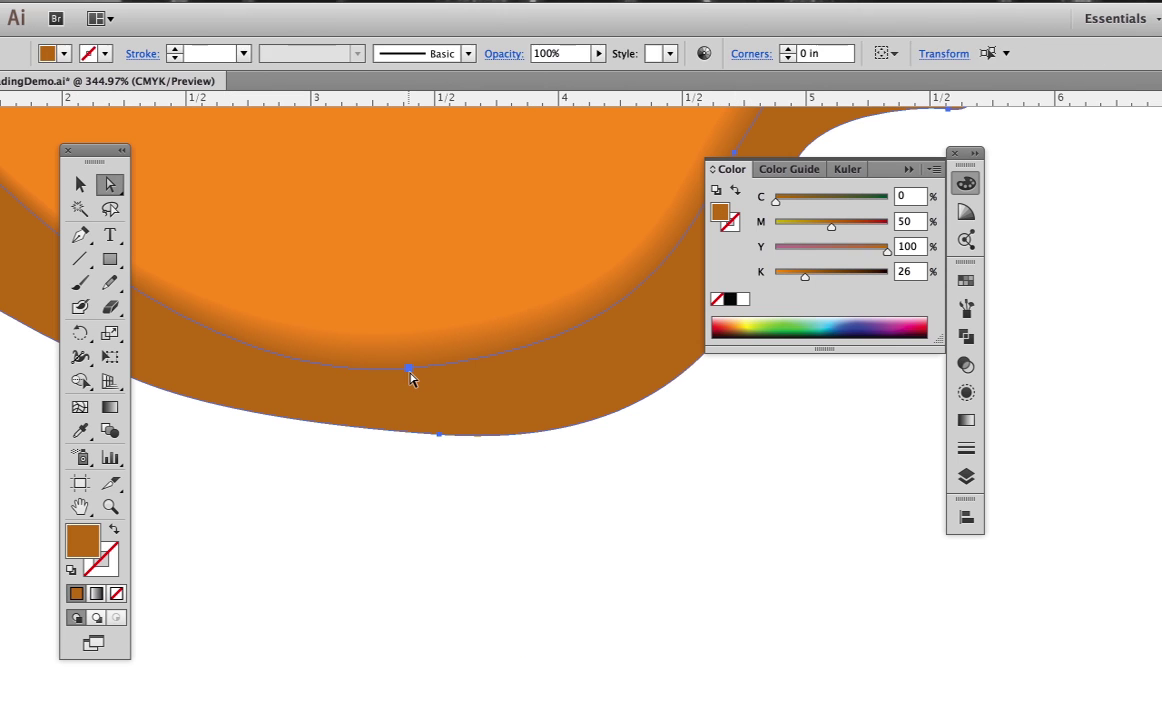
left_click(409, 381)
left_click_drag(409, 381, 414, 416)
Reshape the right part of the shadow curve by dragging its anchor down-right
left_click_drag(605, 496, 337, 557)
left_click(478, 241)
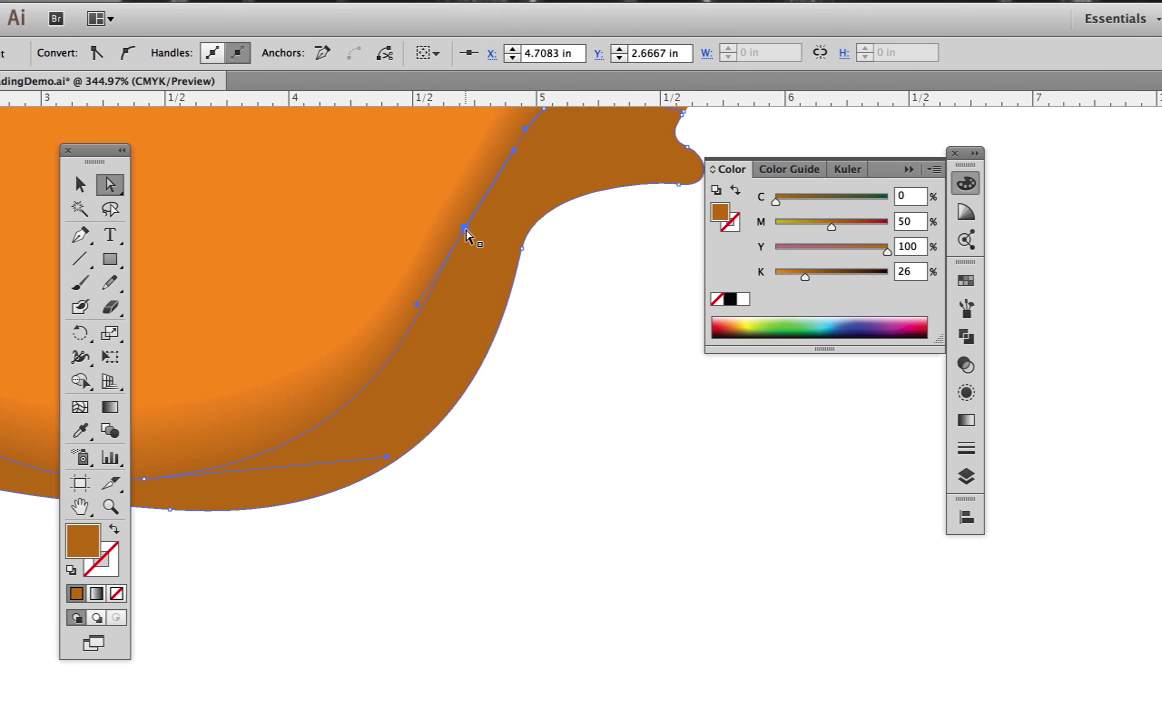
left_click_drag(489, 252, 560, 436)
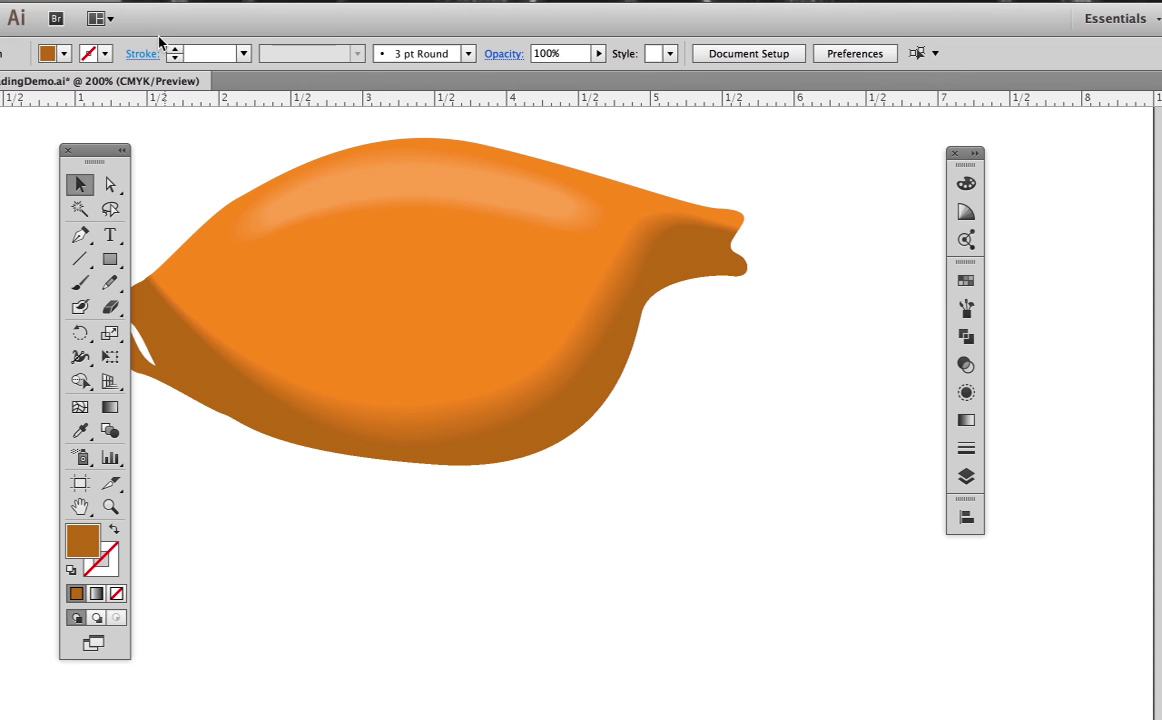
Fill the orange face shape with the Tiger pattern swatch
left_click(172, 2)
left_click(440, 318)
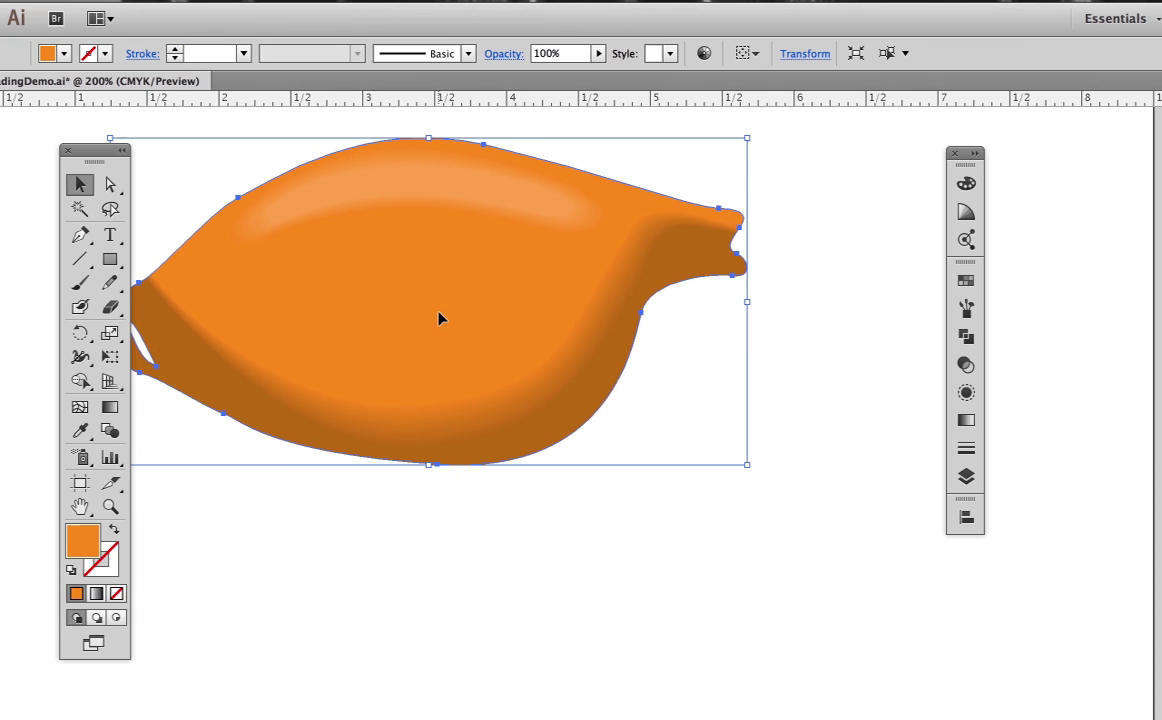
left_click(966, 280)
scroll(790, 338, "down", 5)
left_click(790, 338)
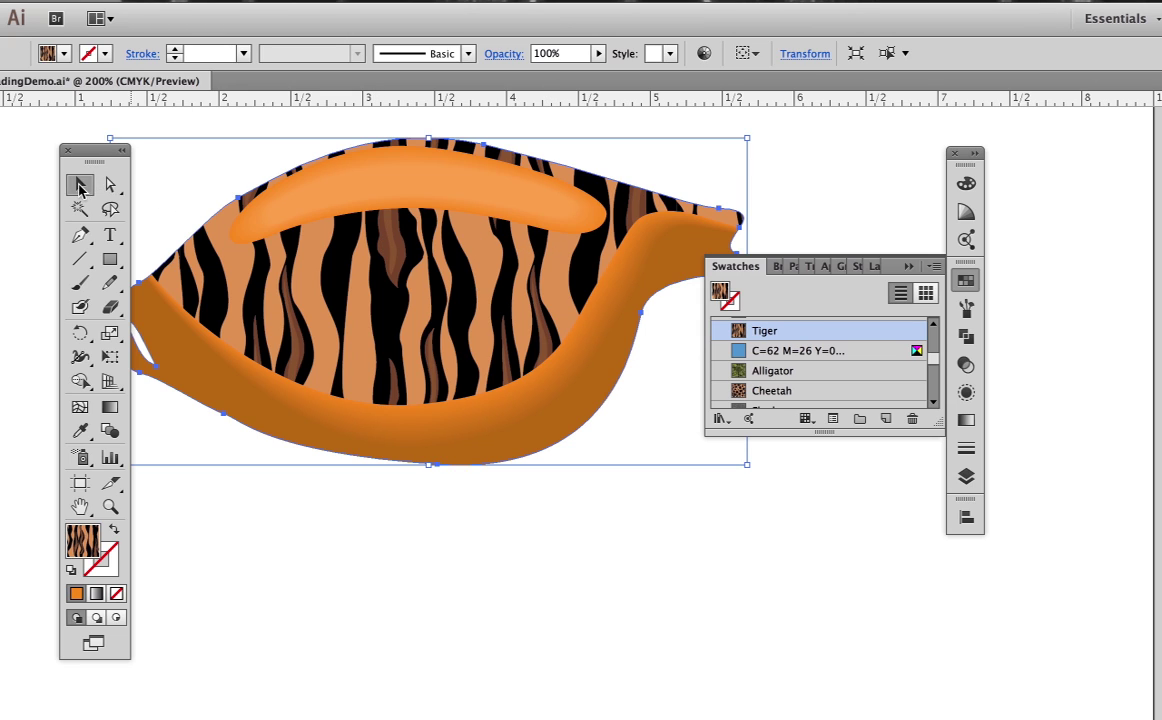
Select the orange highlight shape and fill it with the White swatch
left_click(314, 124)
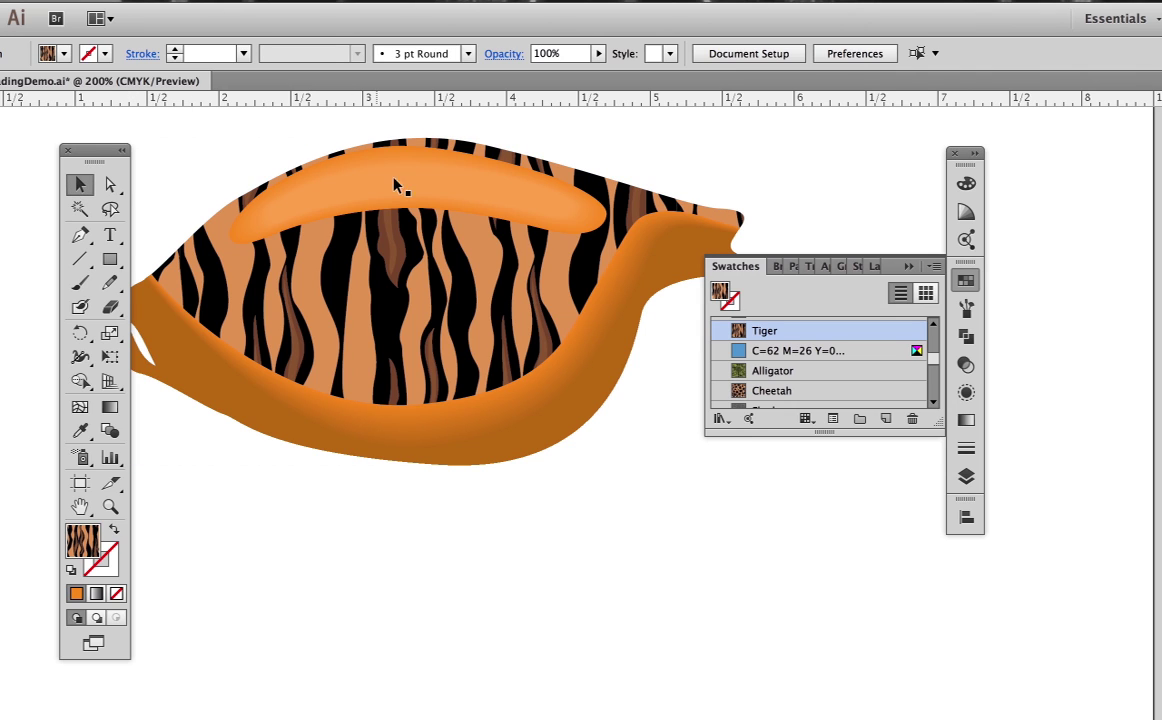
left_click(411, 175)
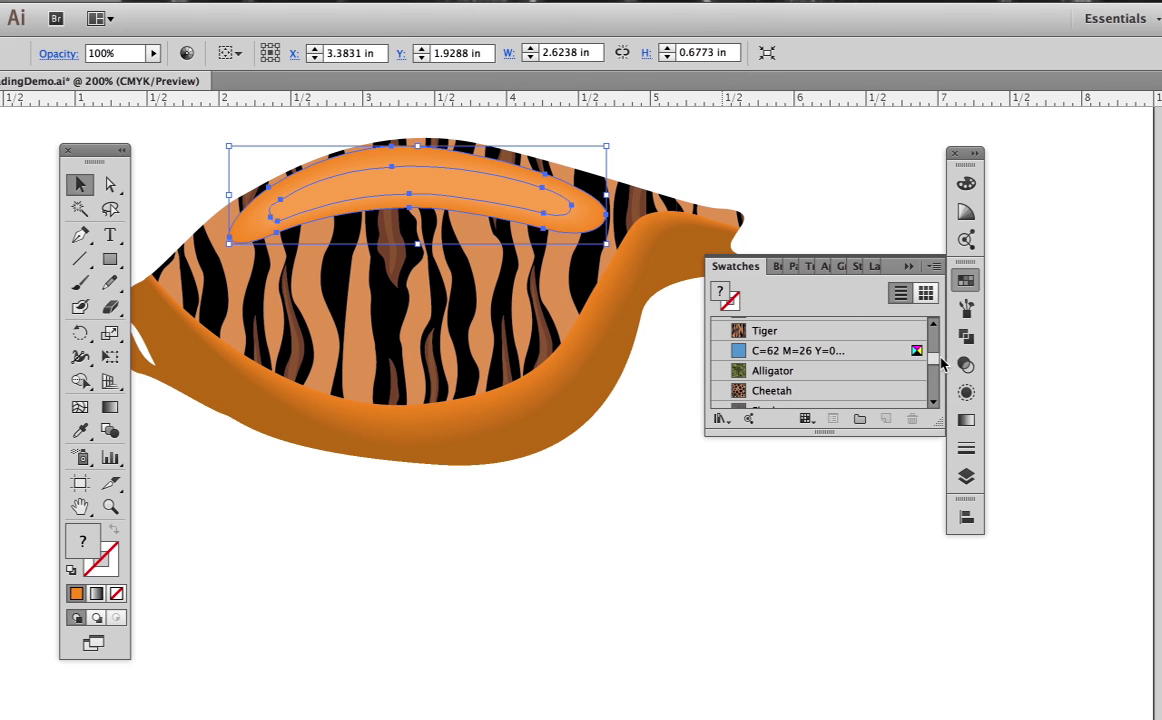
scroll(936, 347, "up", 5)
scroll(936, 347, "up", 5)
left_click(762, 386)
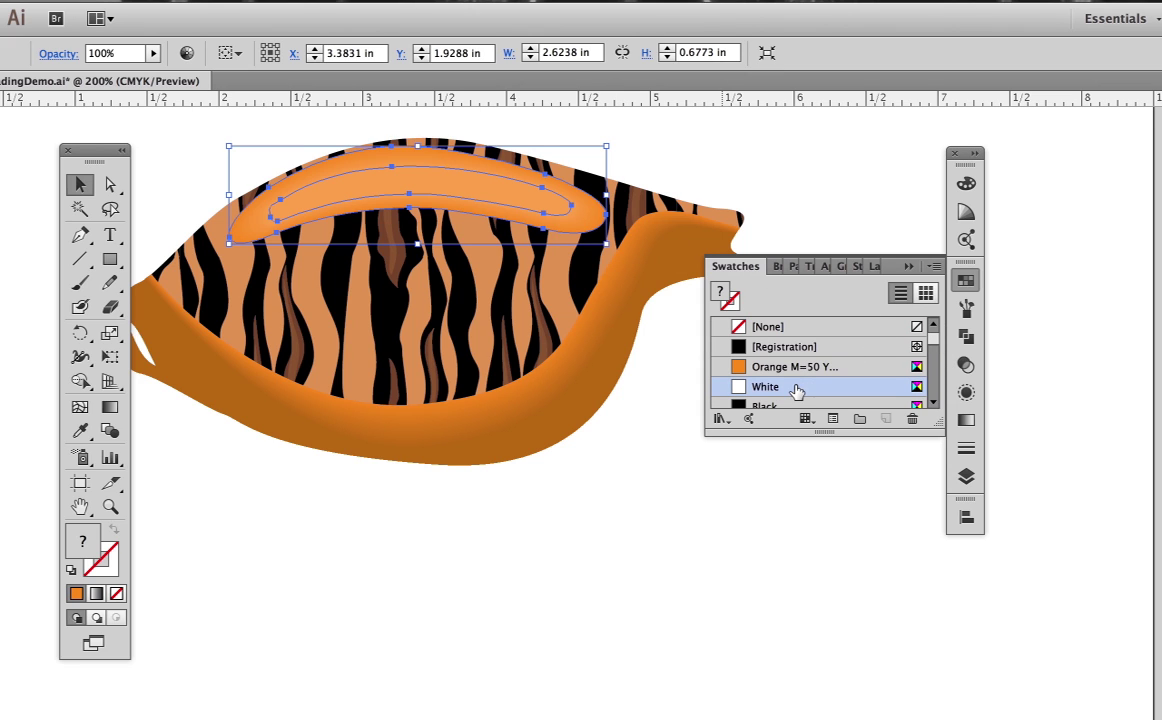
left_click(820, 240)
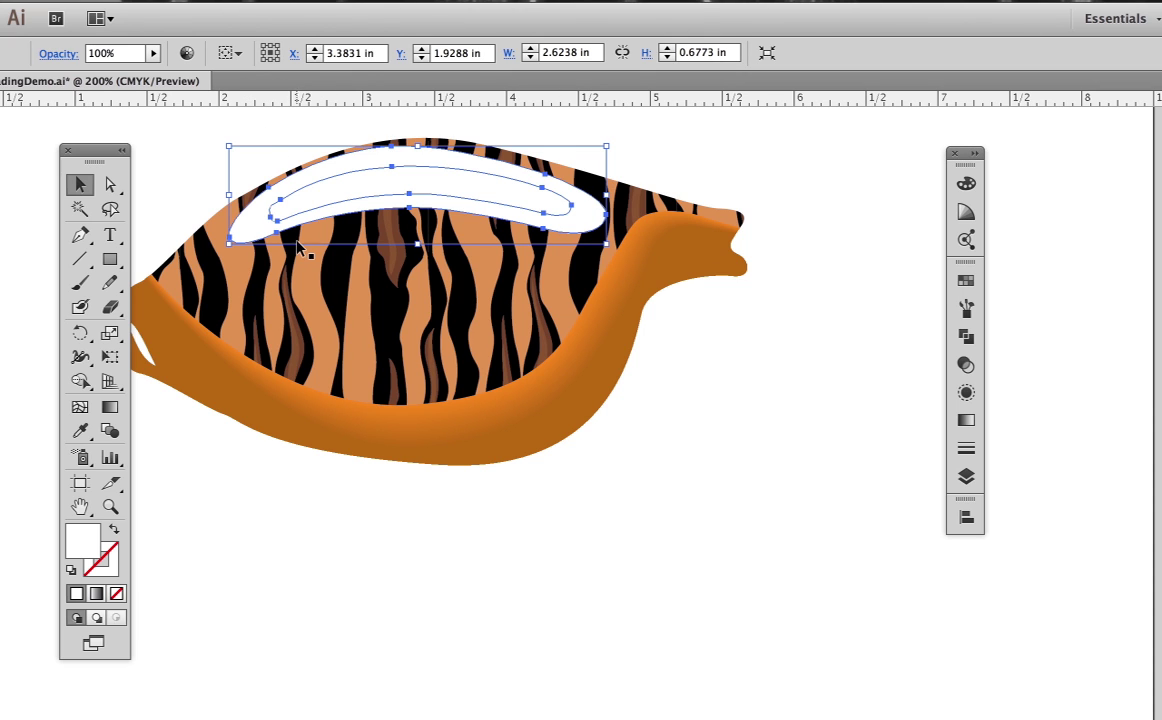
Set the highlight blend to 1000 specified steps, then reselect the white highlight shape
left_click(172, 0)
mouse_move(250, 420)
left_click(413, 472)
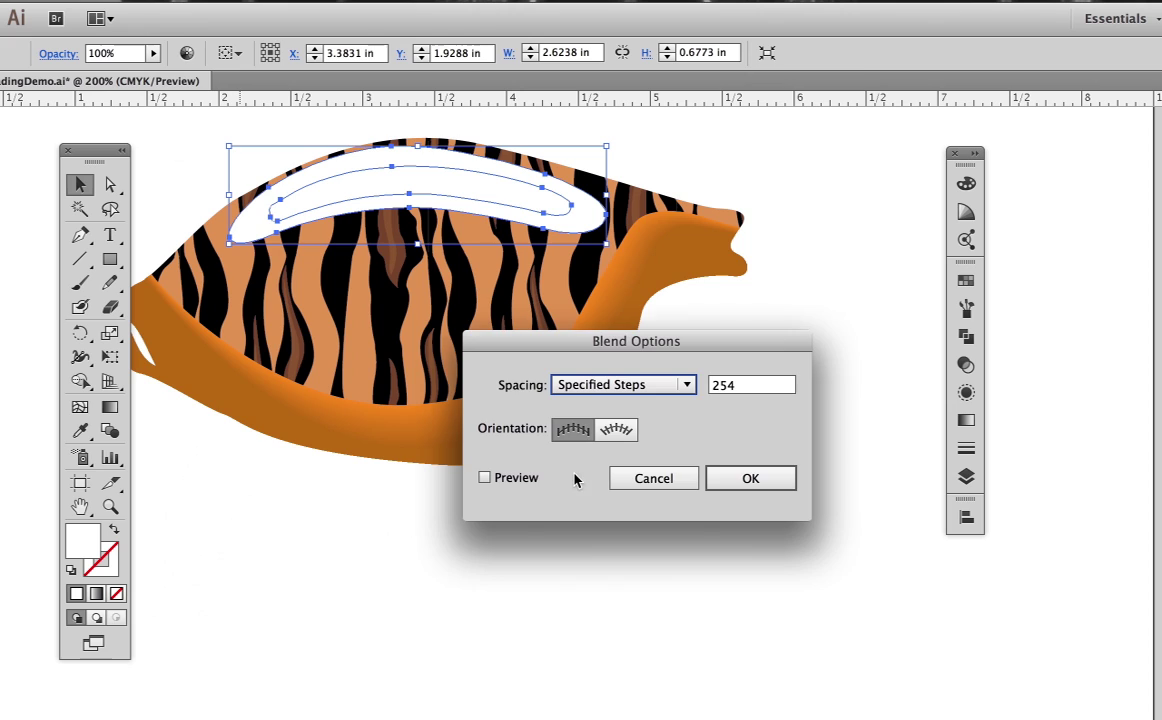
left_click(746, 387)
type("1000")
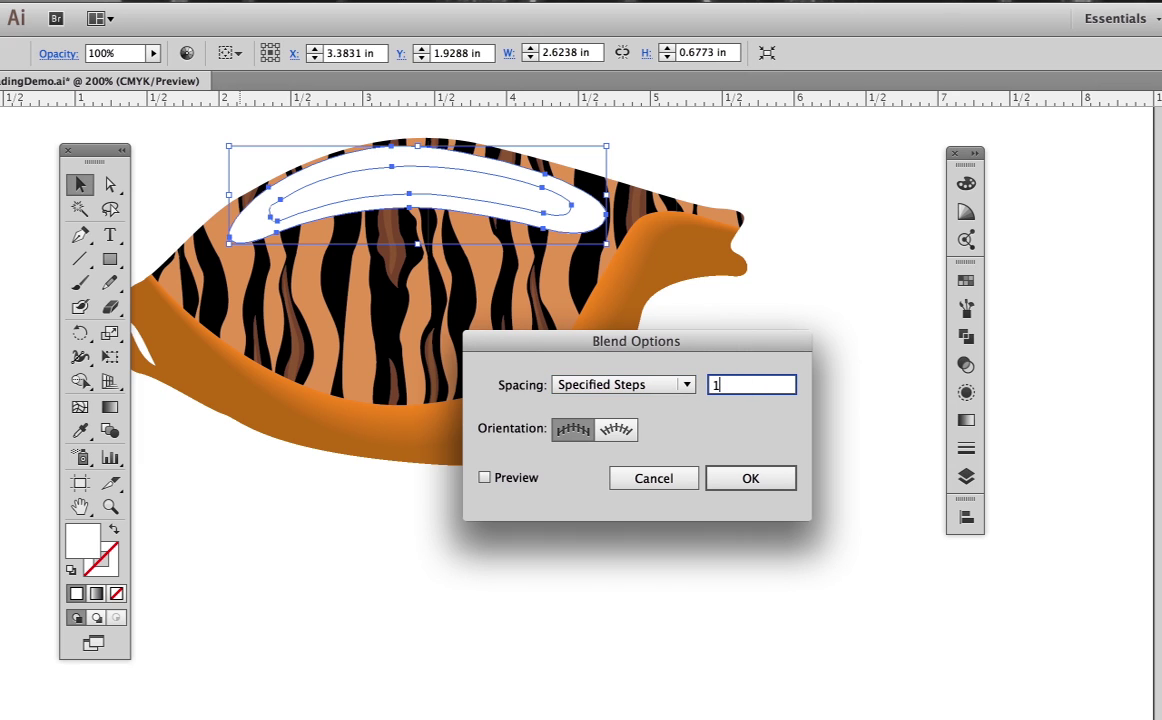
left_click(751, 478)
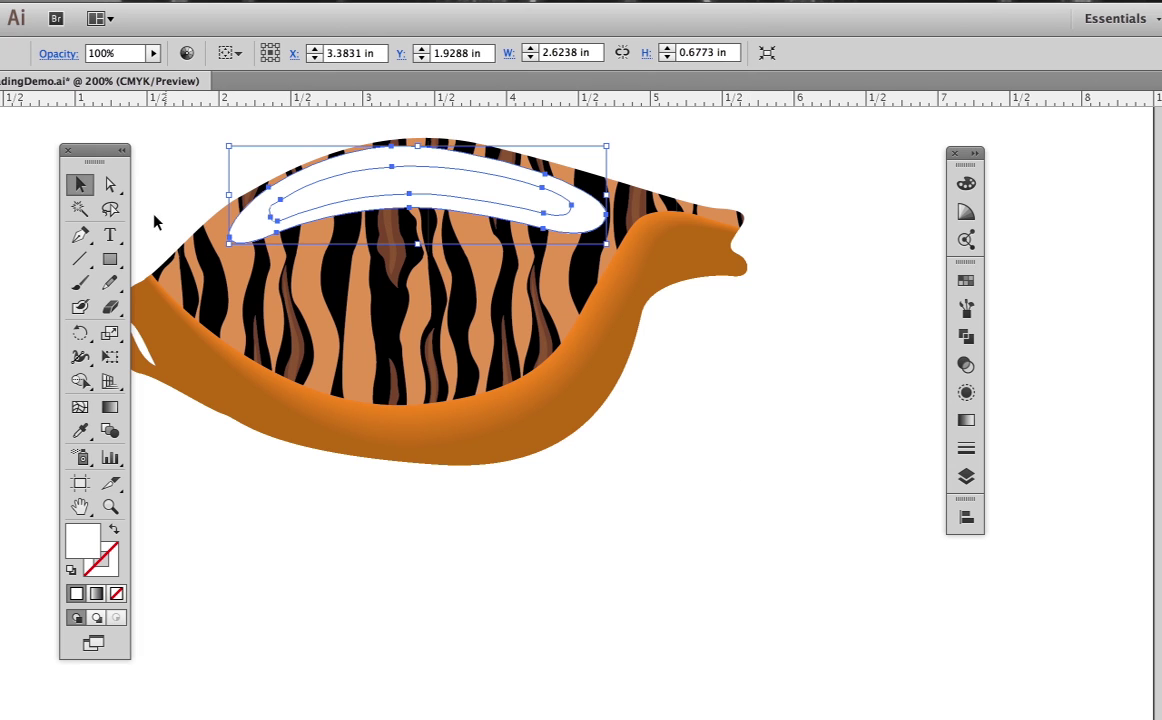
left_click(110, 184)
left_click(197, 162)
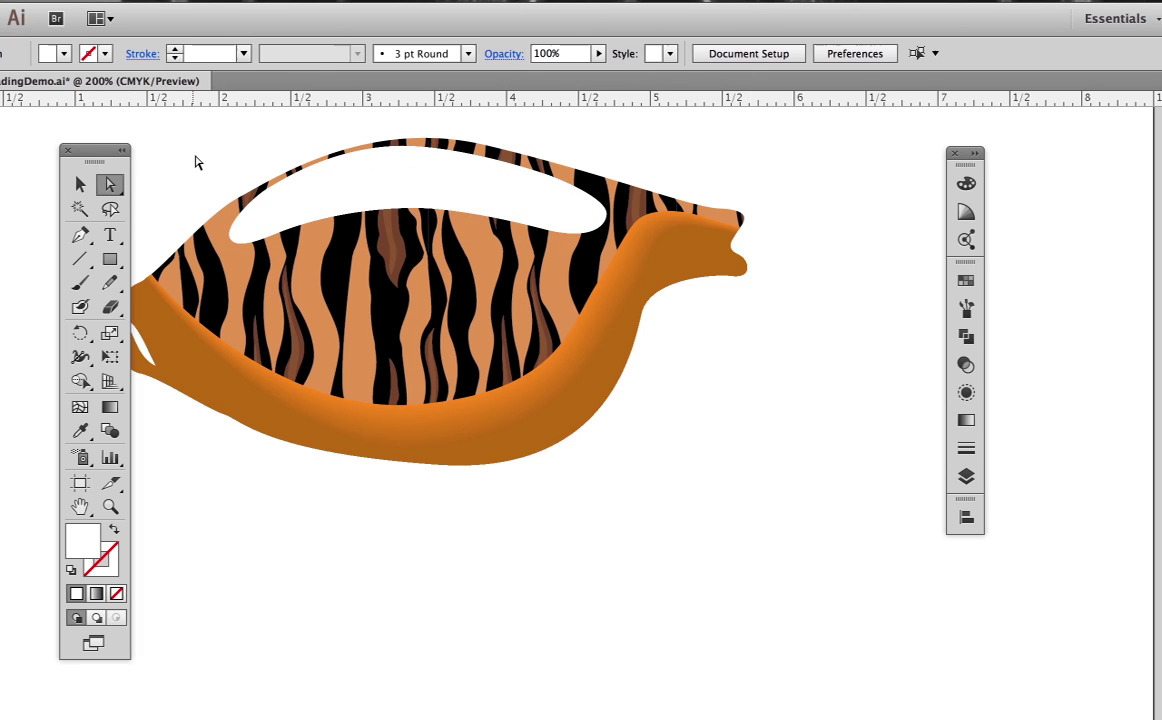
left_click(252, 224)
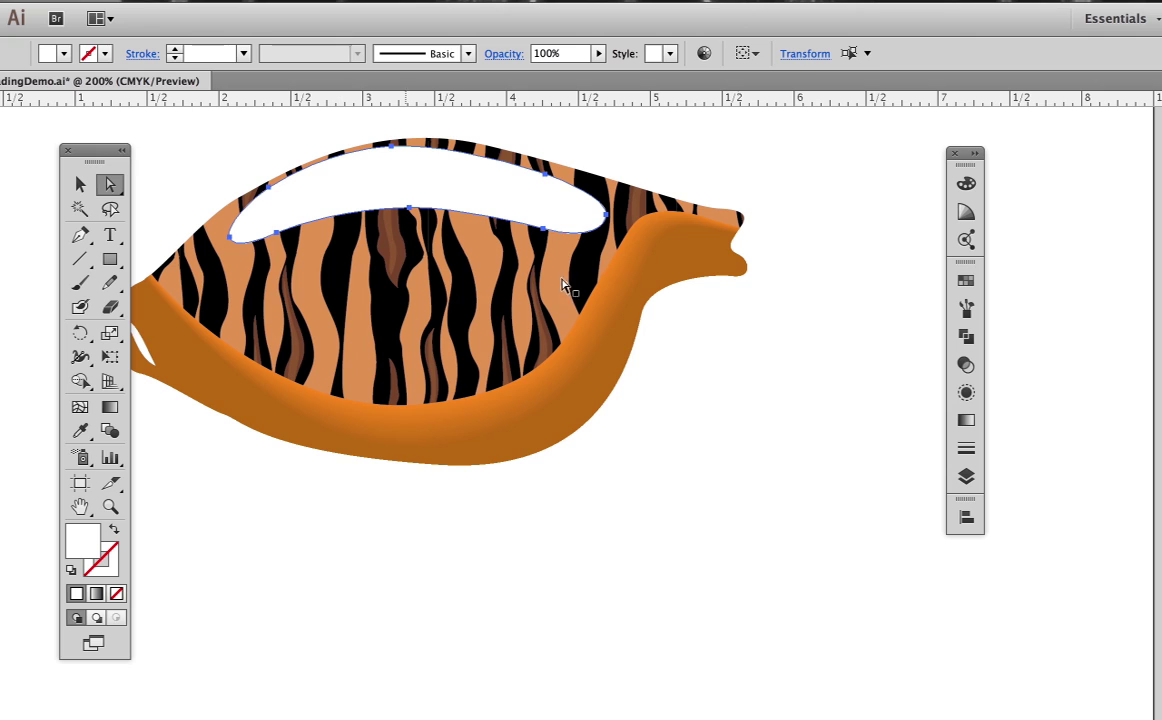
Set the highlight's inner path to 0% opacity in the Transparency panel
left_click(966, 364)
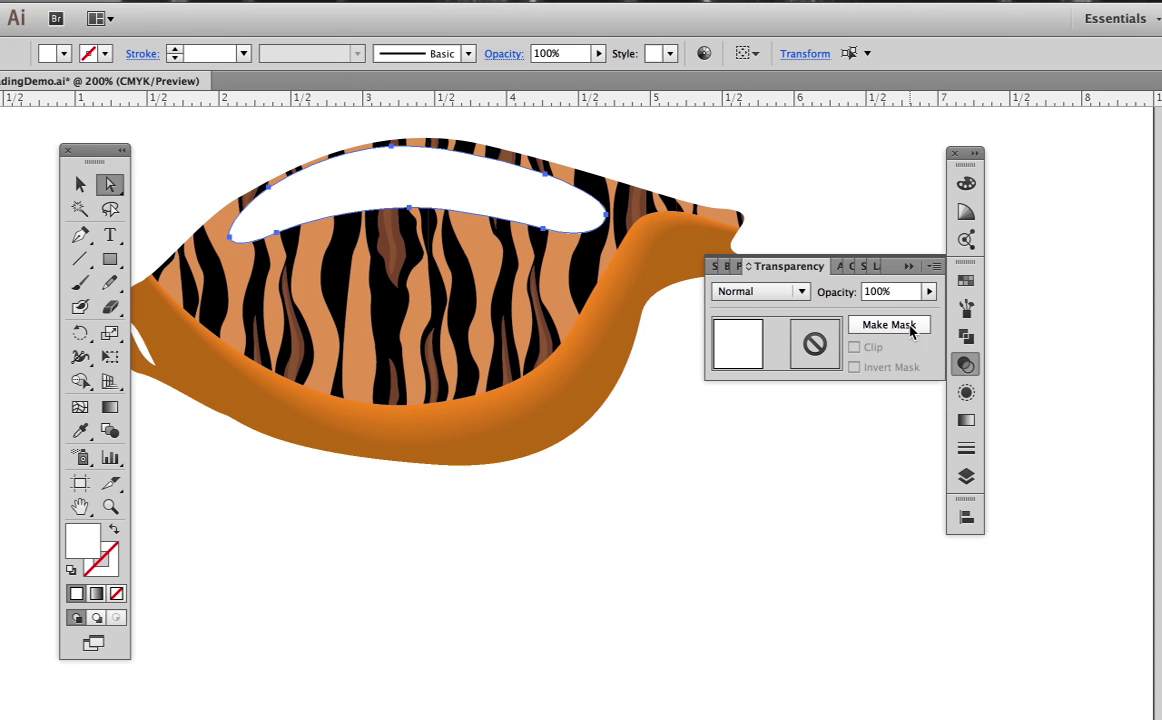
left_click(929, 291)
left_click_drag(929, 308, 762, 292)
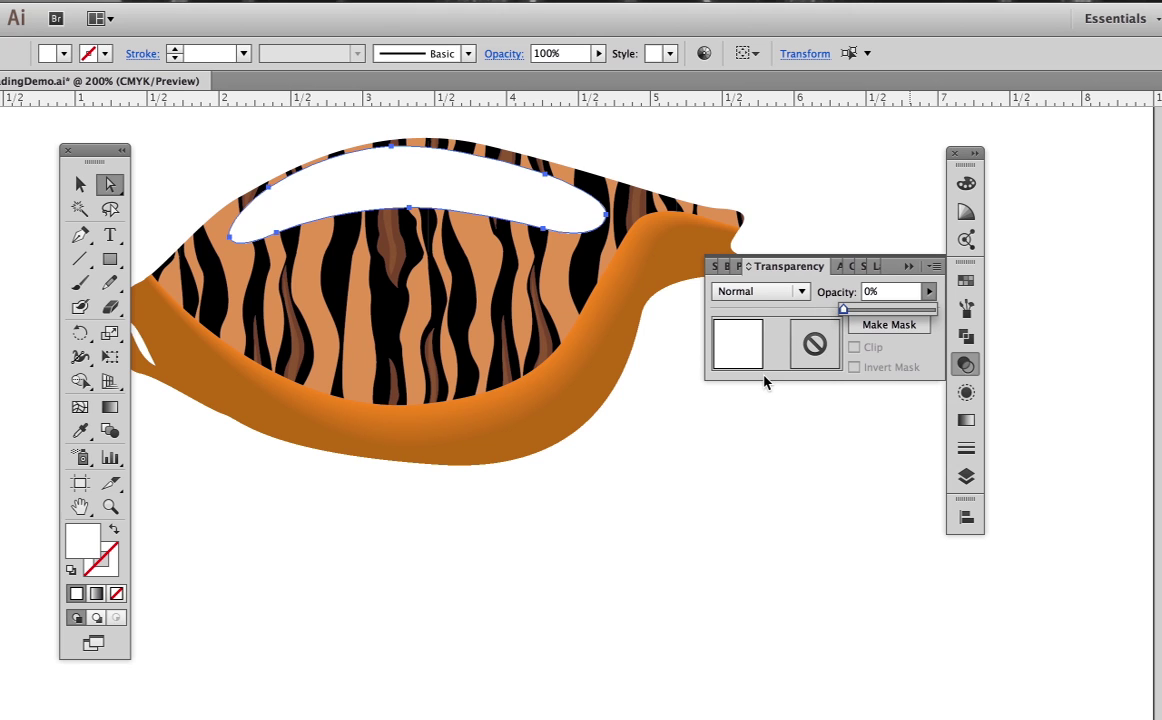
left_click(678, 406)
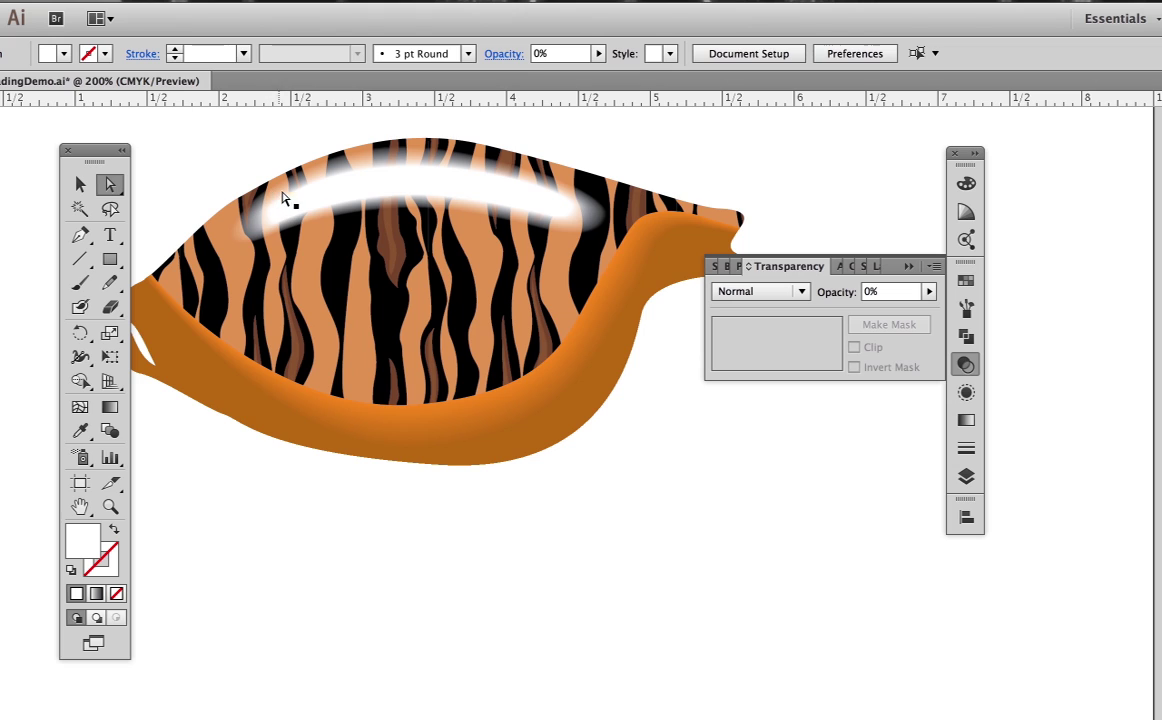
Try the inner highlight path at 50% opacity, then restore it to full opacity
left_click(430, 188)
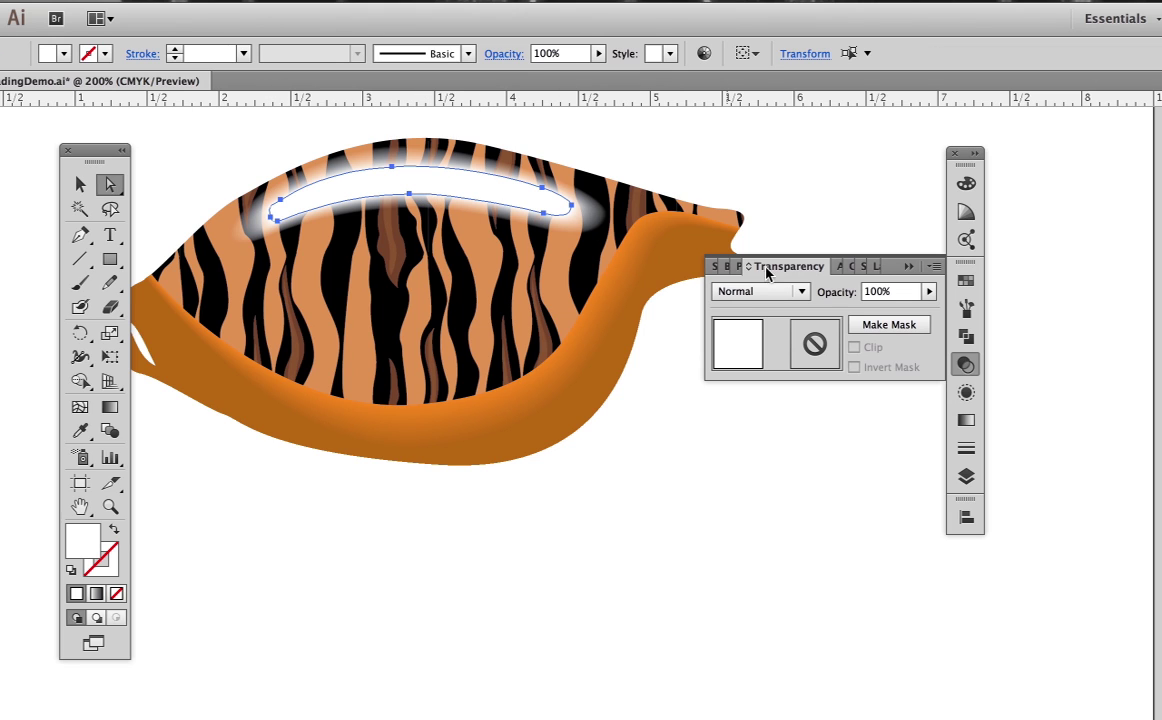
left_click(929, 292)
left_click_drag(931, 308, 888, 309)
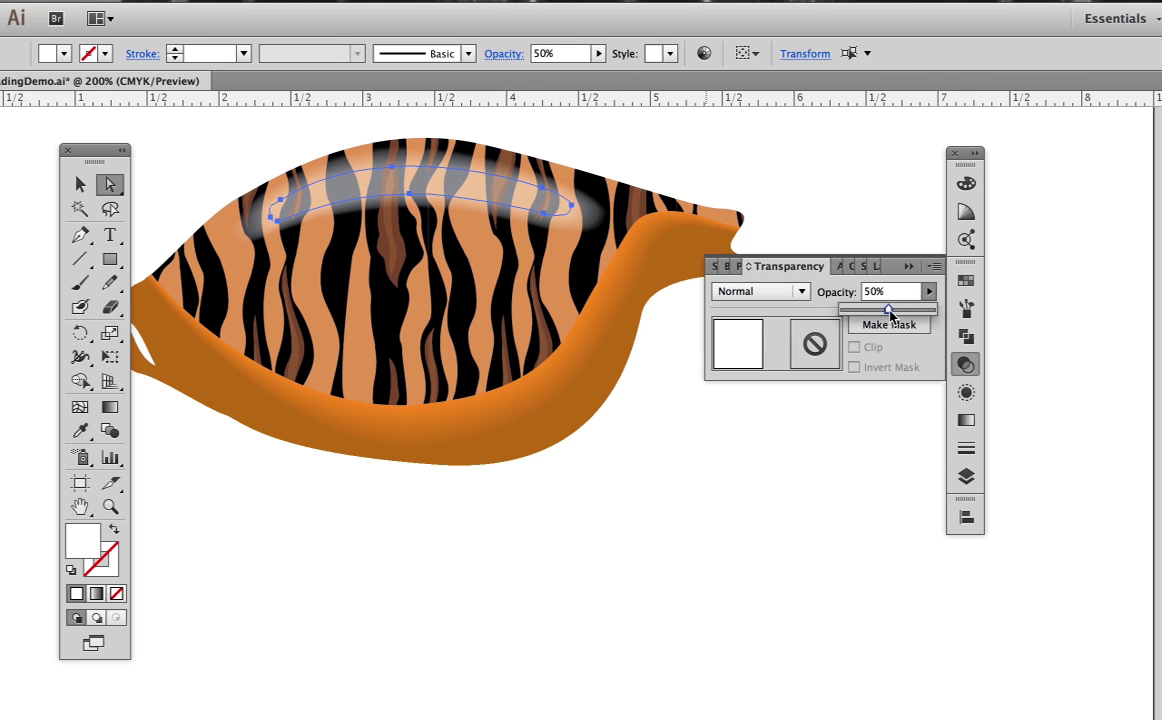
left_click_drag(890, 312, 931, 309)
left_click(255, 147)
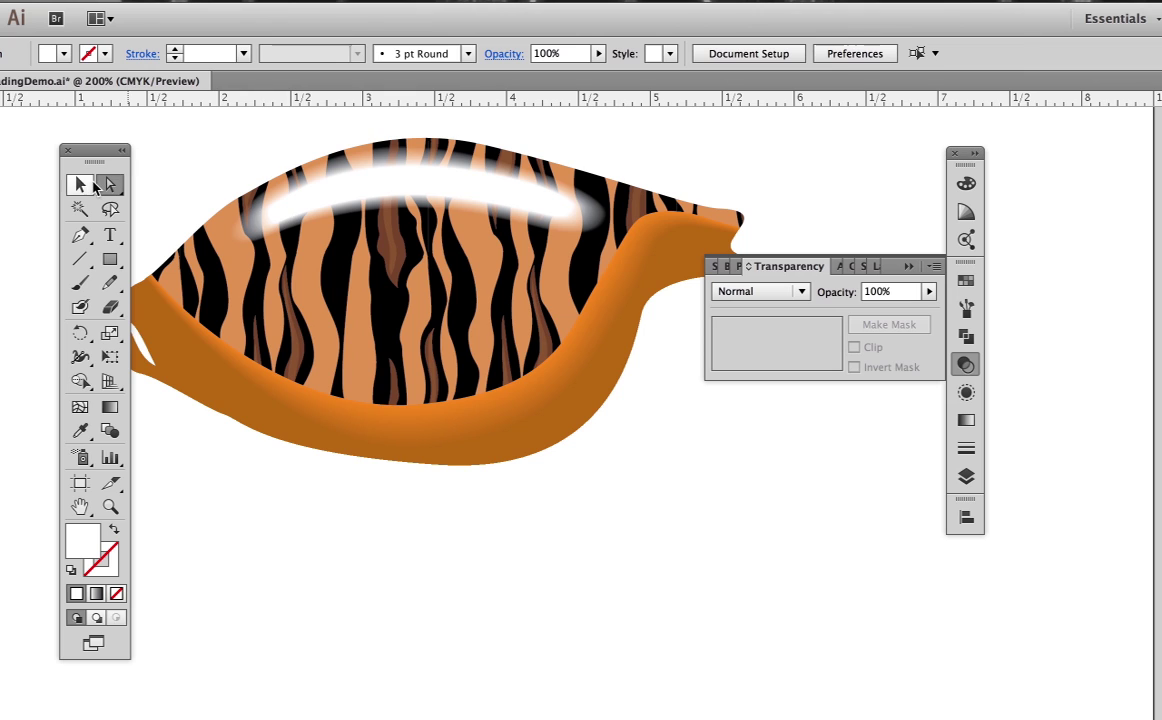
Lower the whole highlight object's opacity to 46%
left_click(84, 185)
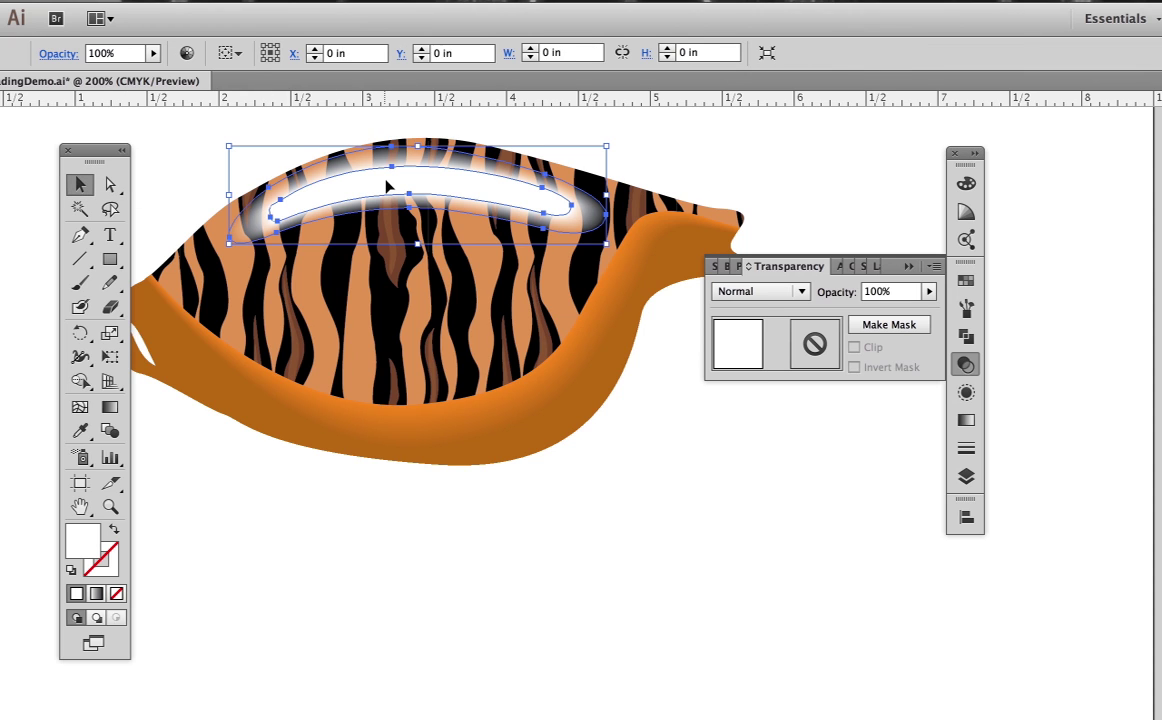
left_click(929, 291)
left_click_drag(930, 313, 884, 314)
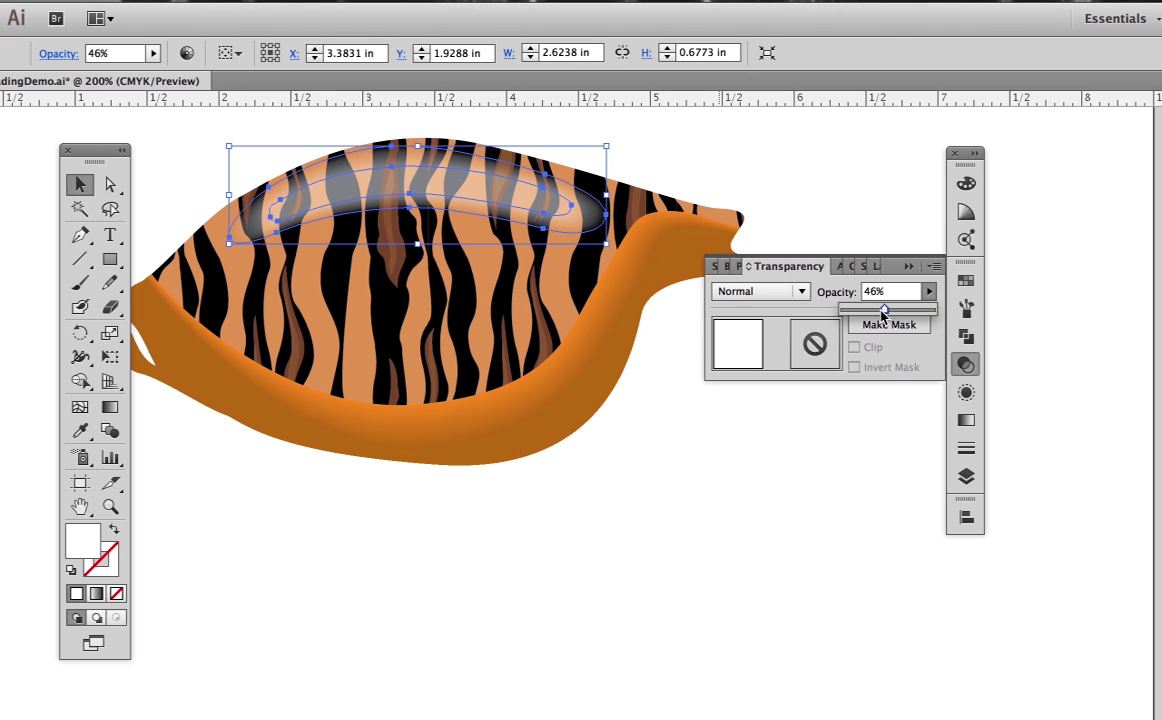
left_click(643, 553)
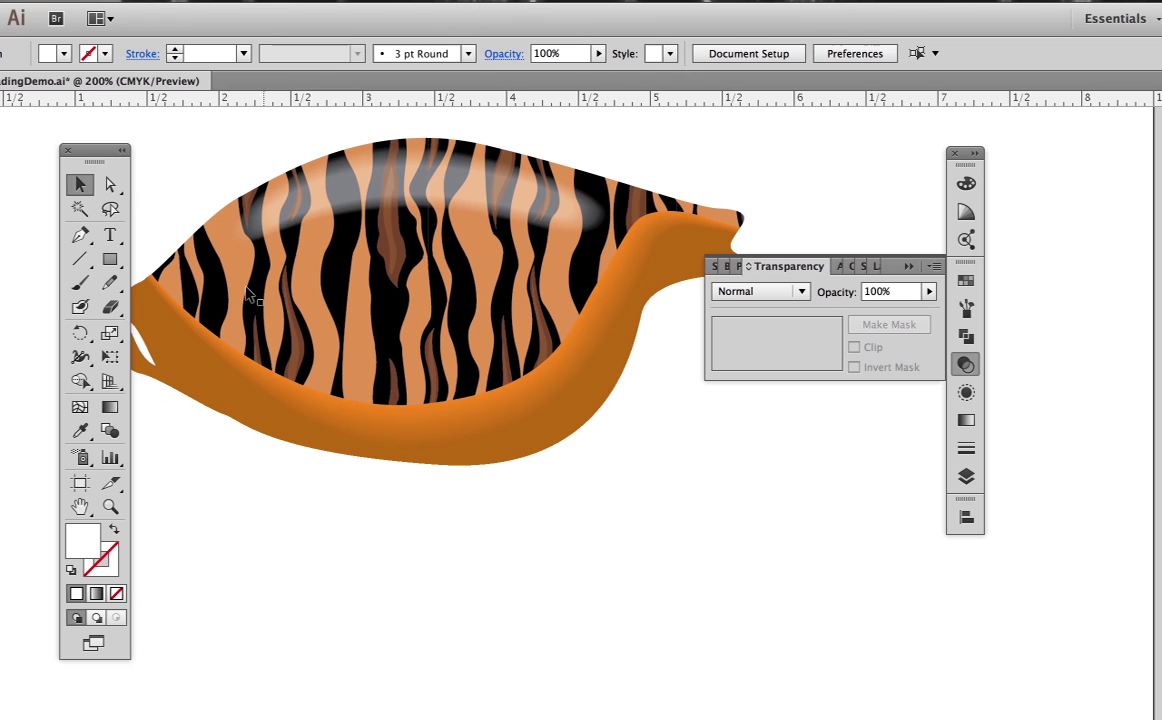
left_click(110, 186)
Fill the lower band with black and make its inner-edge point white
left_click(490, 383)
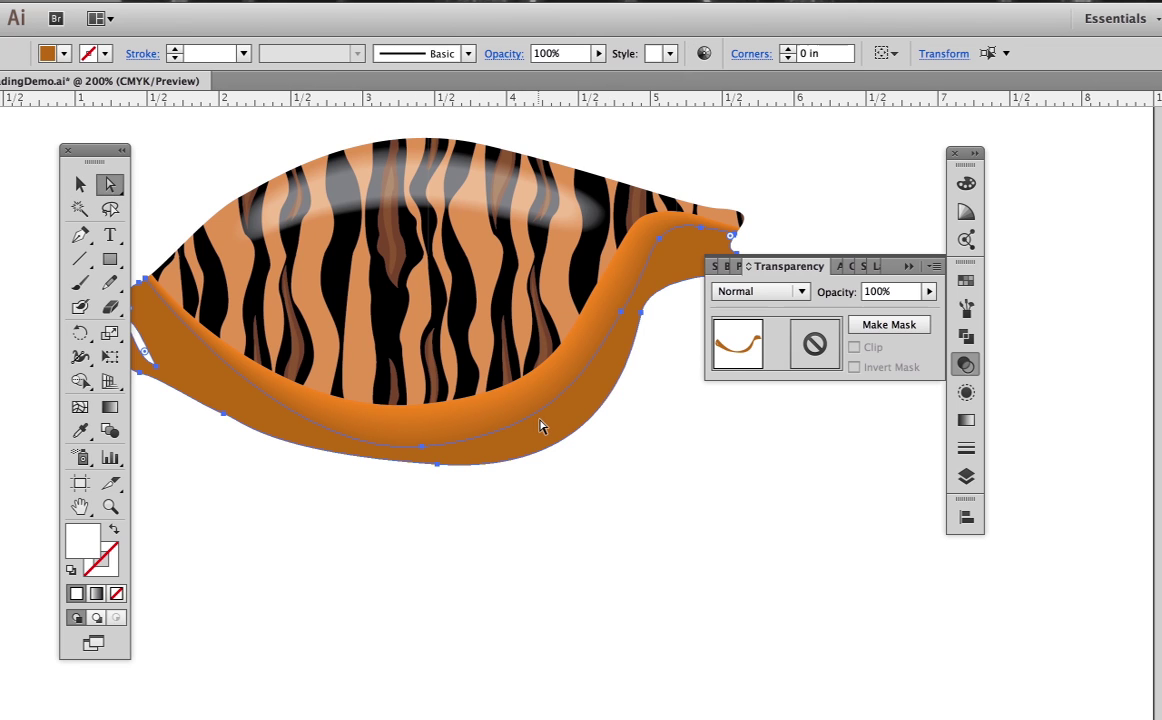
left_click(966, 183)
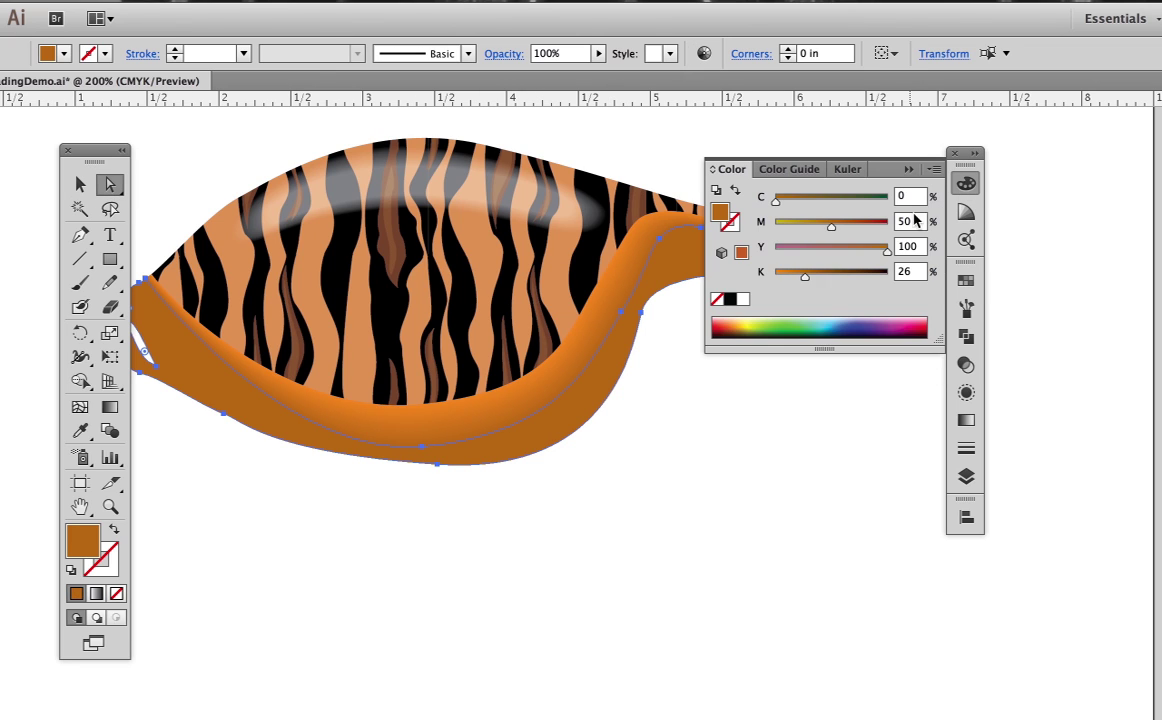
left_click(730, 300)
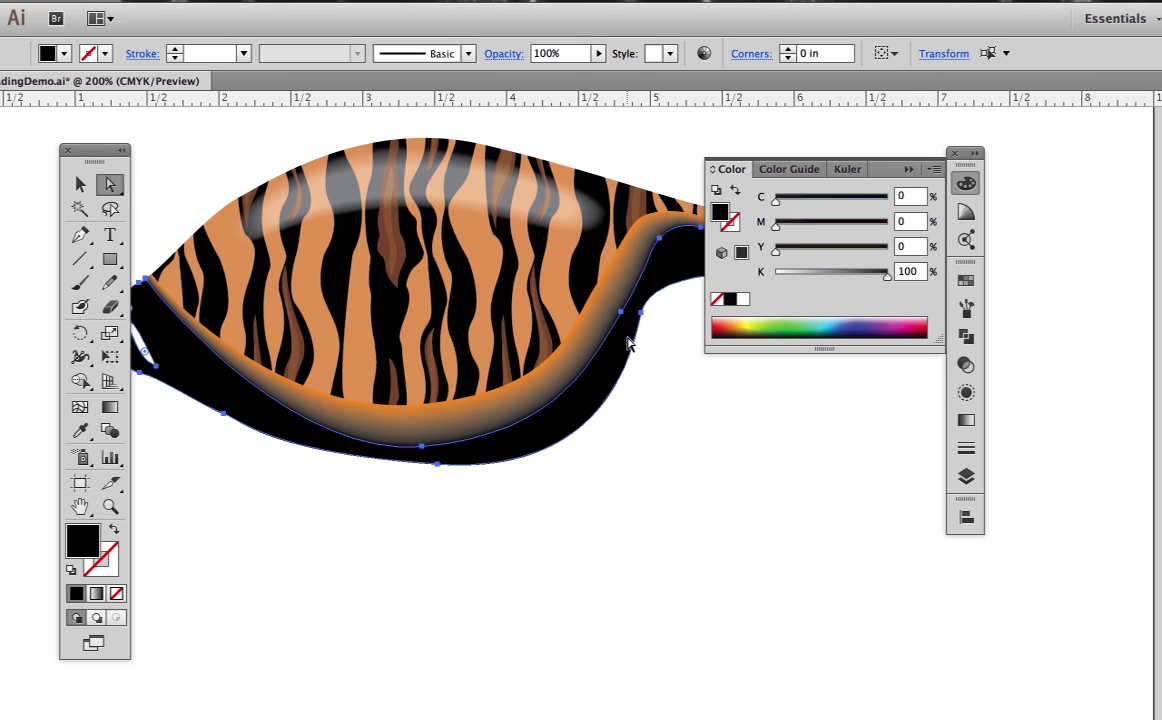
left_click(609, 296)
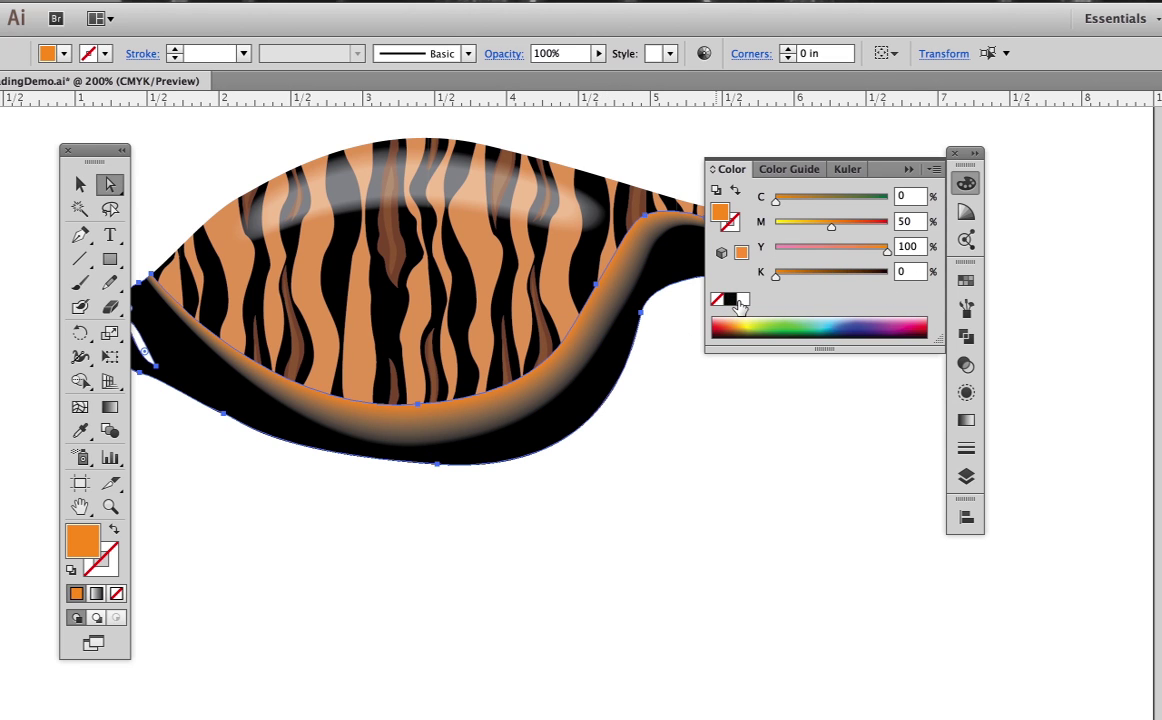
left_click(742, 299)
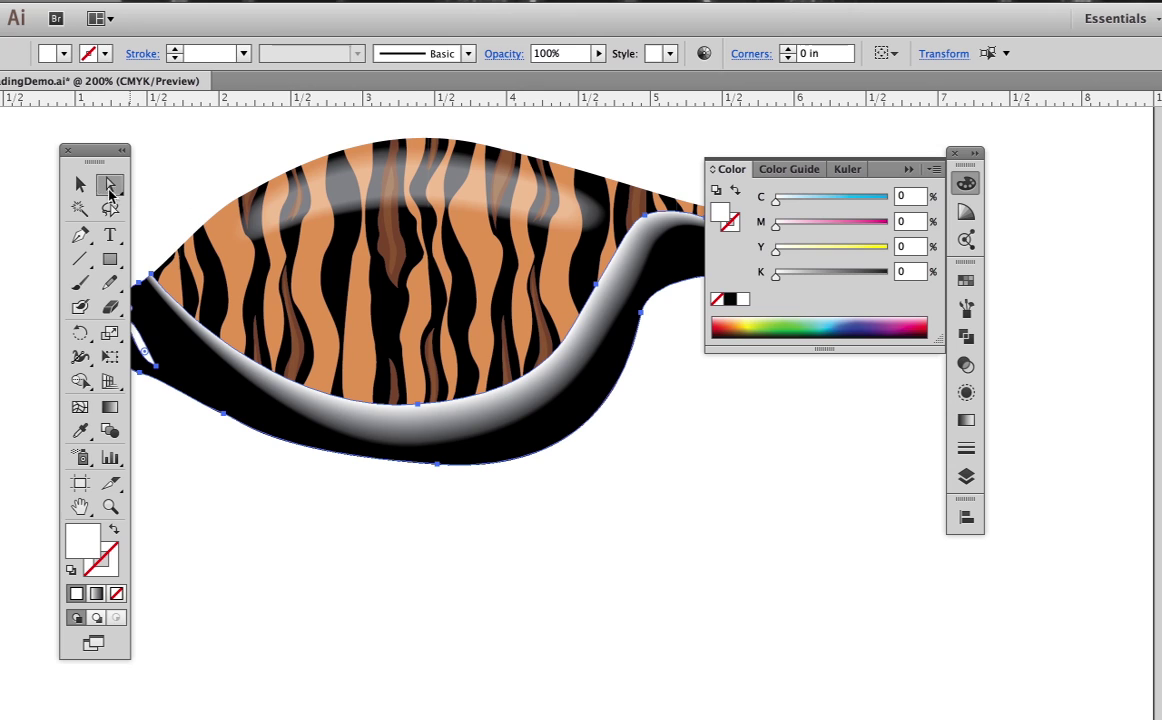
Set the whole band's Transparency blend mode to Multiply
key("v")
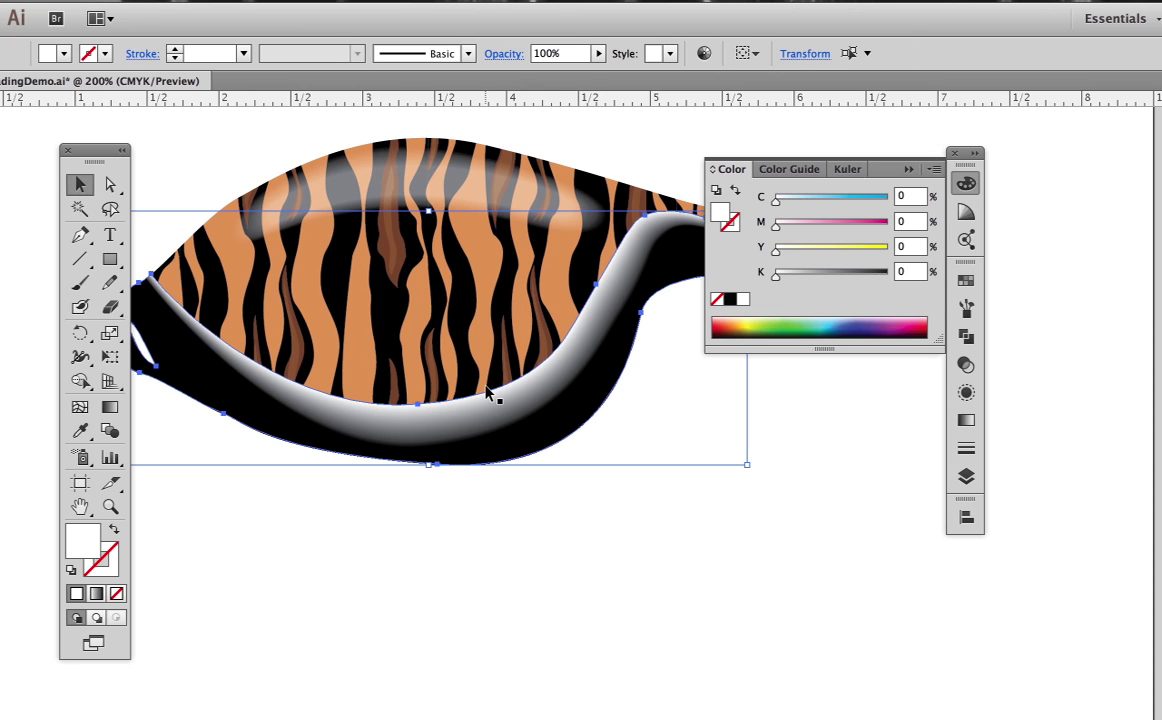
left_click(966, 364)
left_click(768, 291)
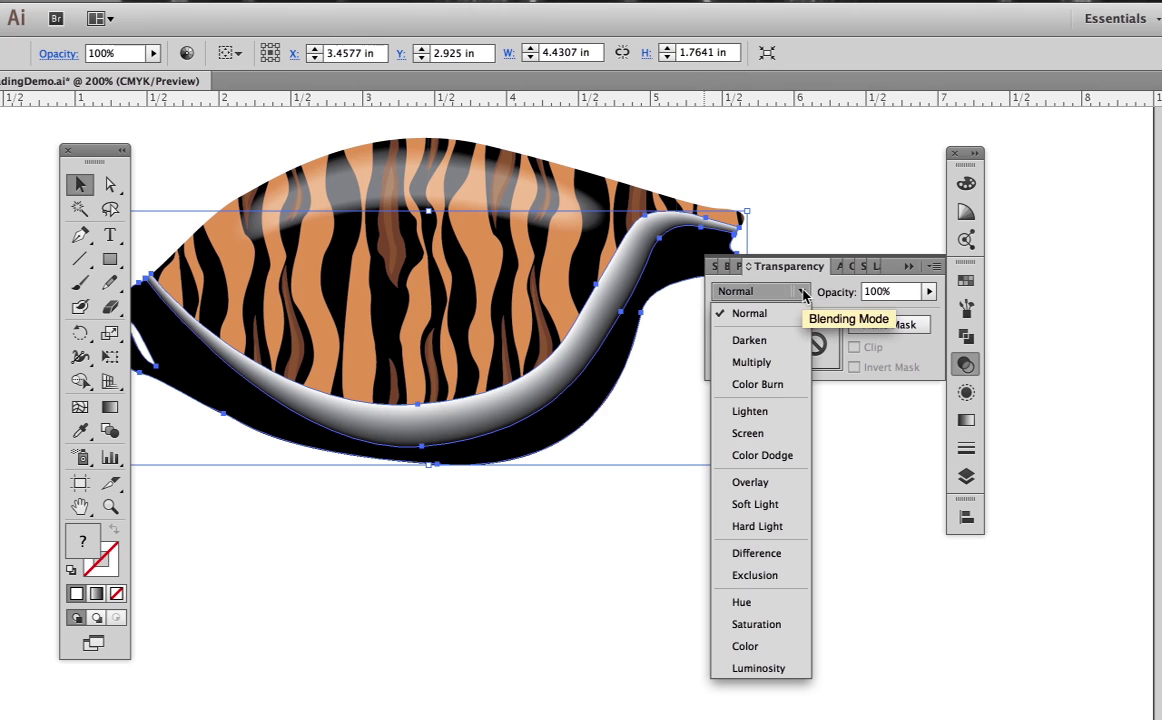
left_click(765, 362)
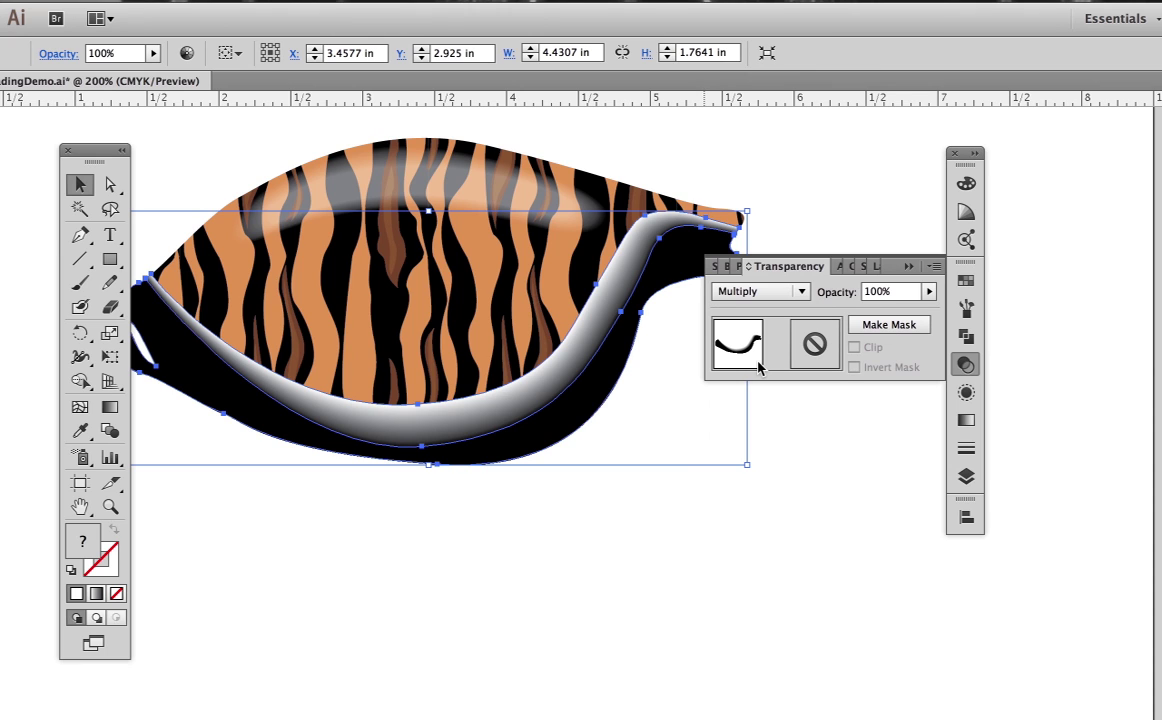
left_click(658, 515)
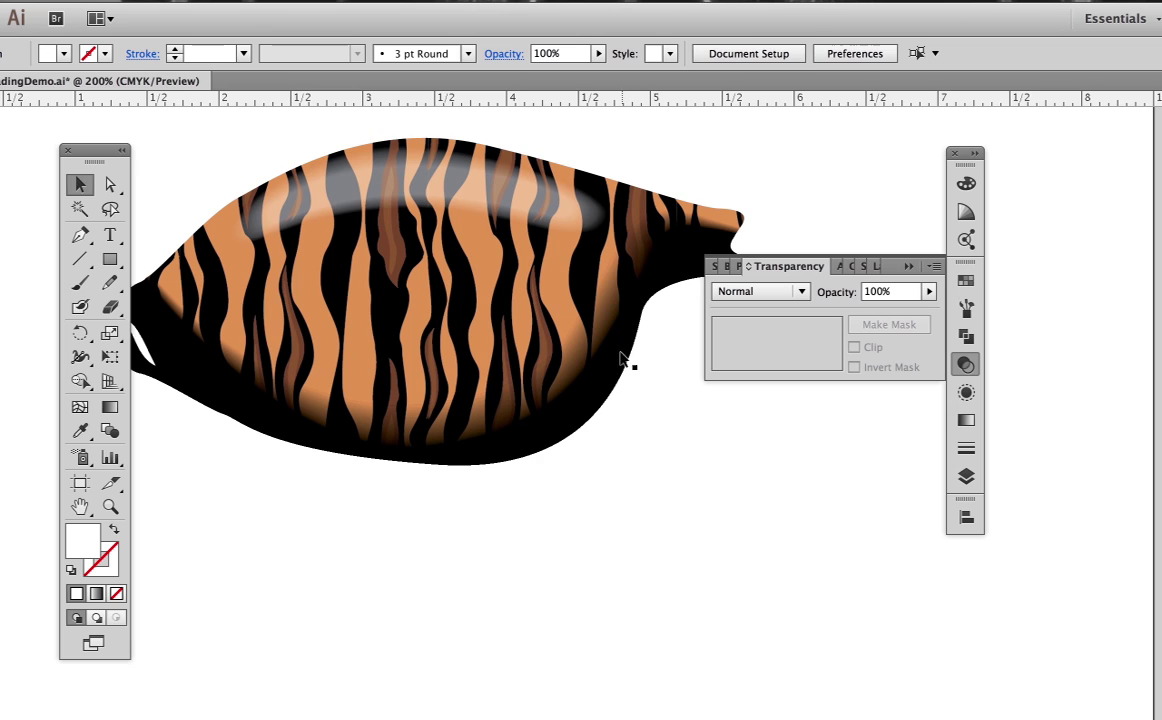
Lower the dark band's opacity to 54%
left_click(533, 363)
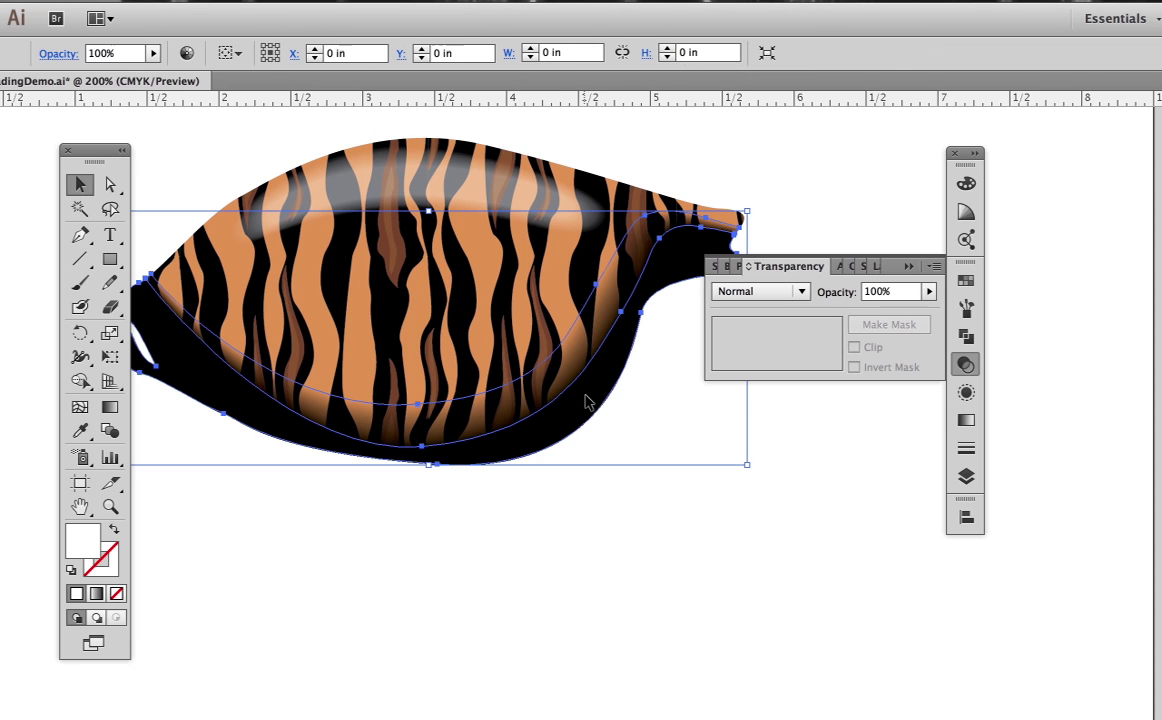
left_click(929, 291)
left_click_drag(934, 313, 891, 312)
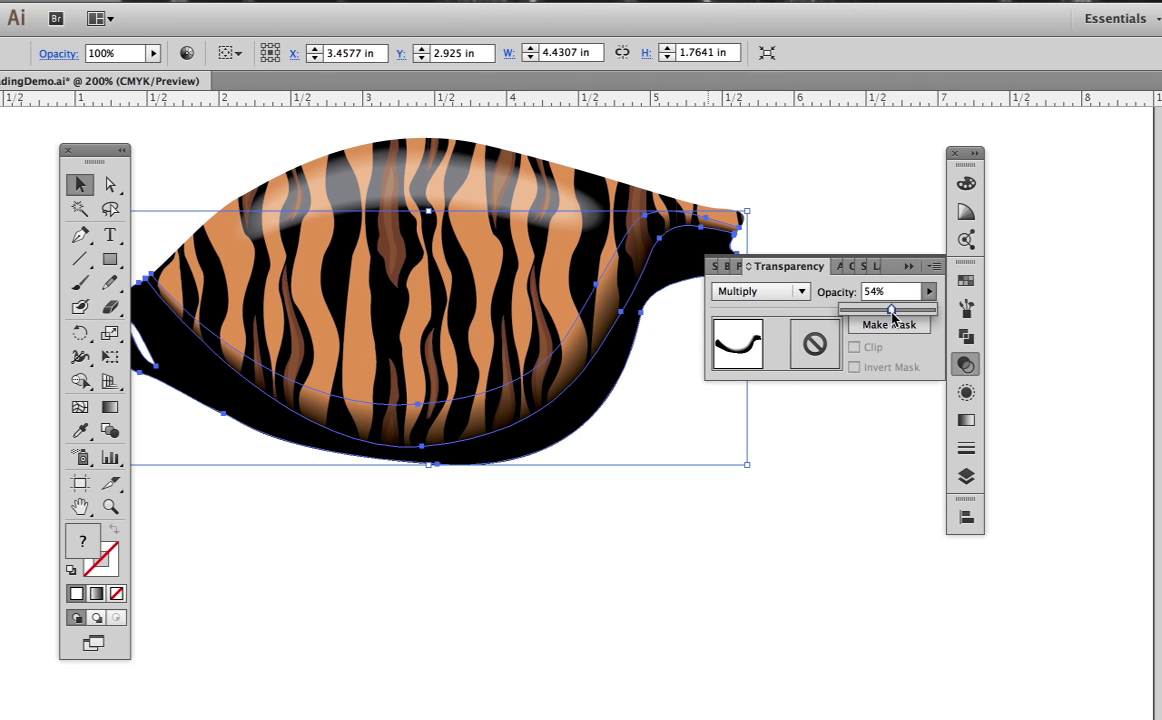
left_click(660, 557)
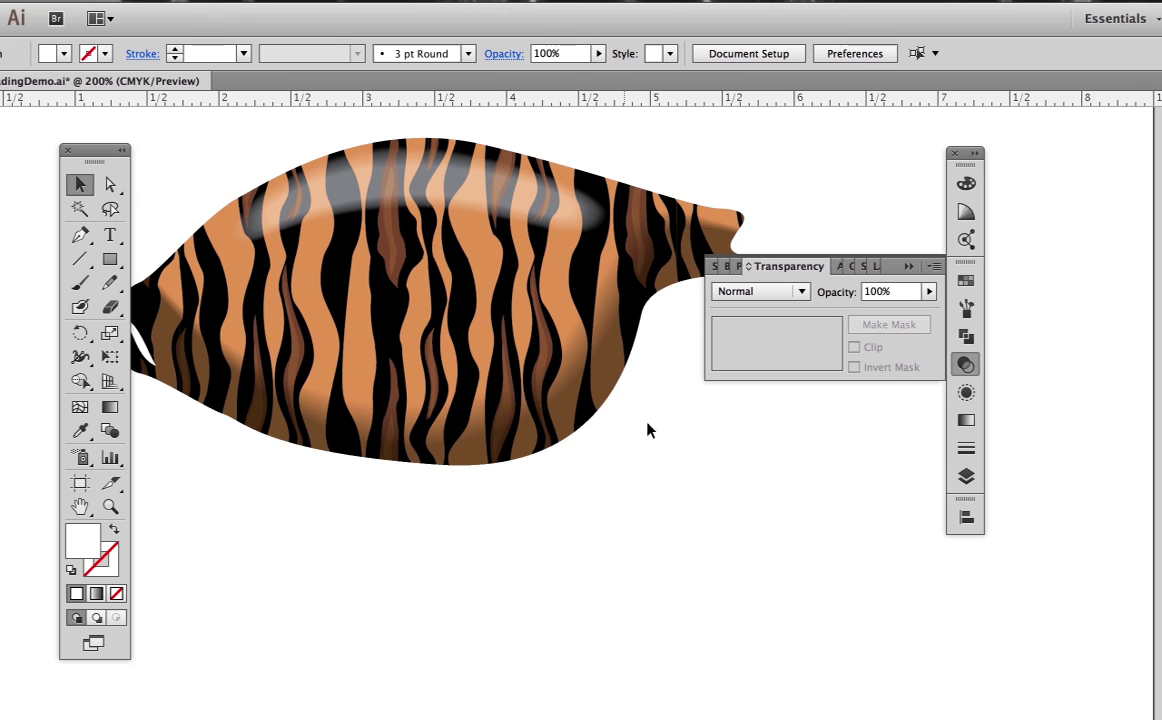
Recolour the bottom shadow with the Orange swatch, darkened to brown with K at 47%
left_click(110, 184)
left_click(622, 368)
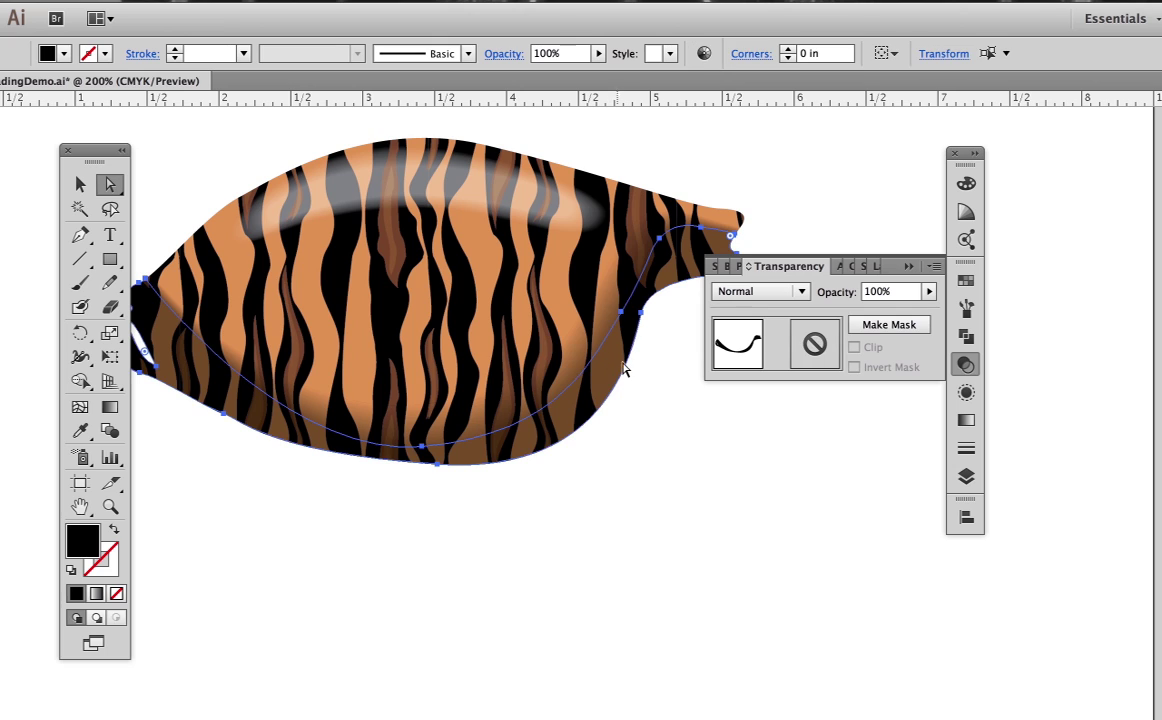
left_click(966, 186)
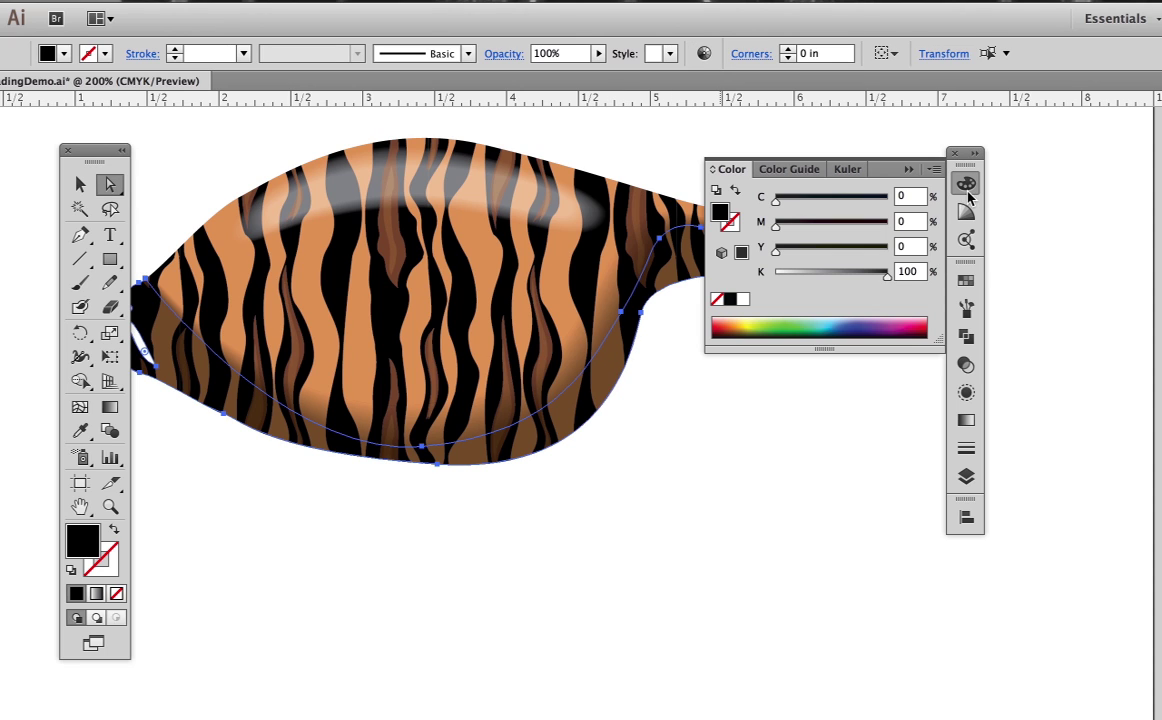
left_click(966, 280)
left_click(746, 360)
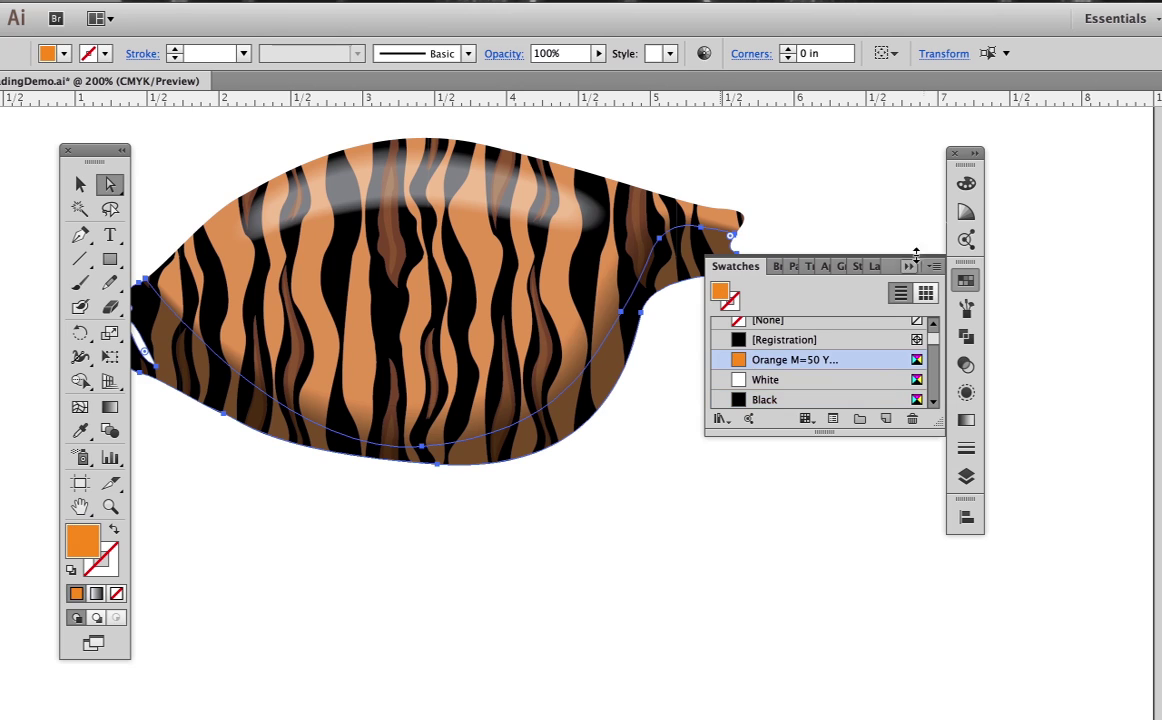
left_click(966, 184)
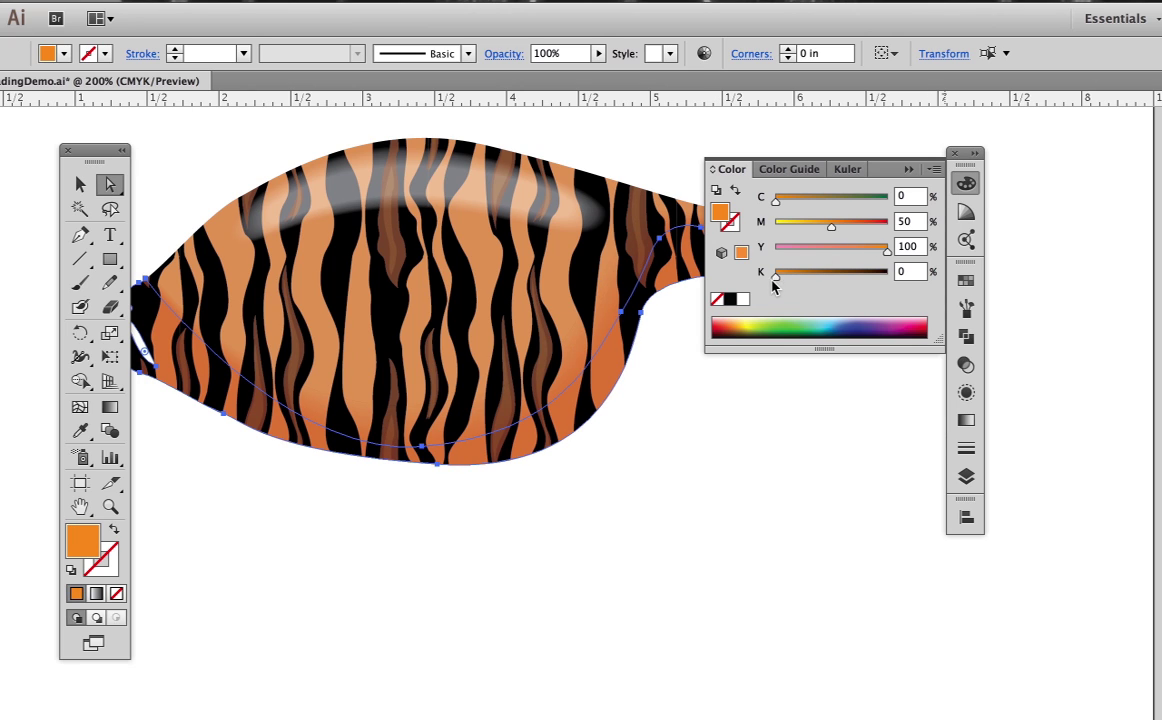
left_click_drag(778, 283, 828, 280)
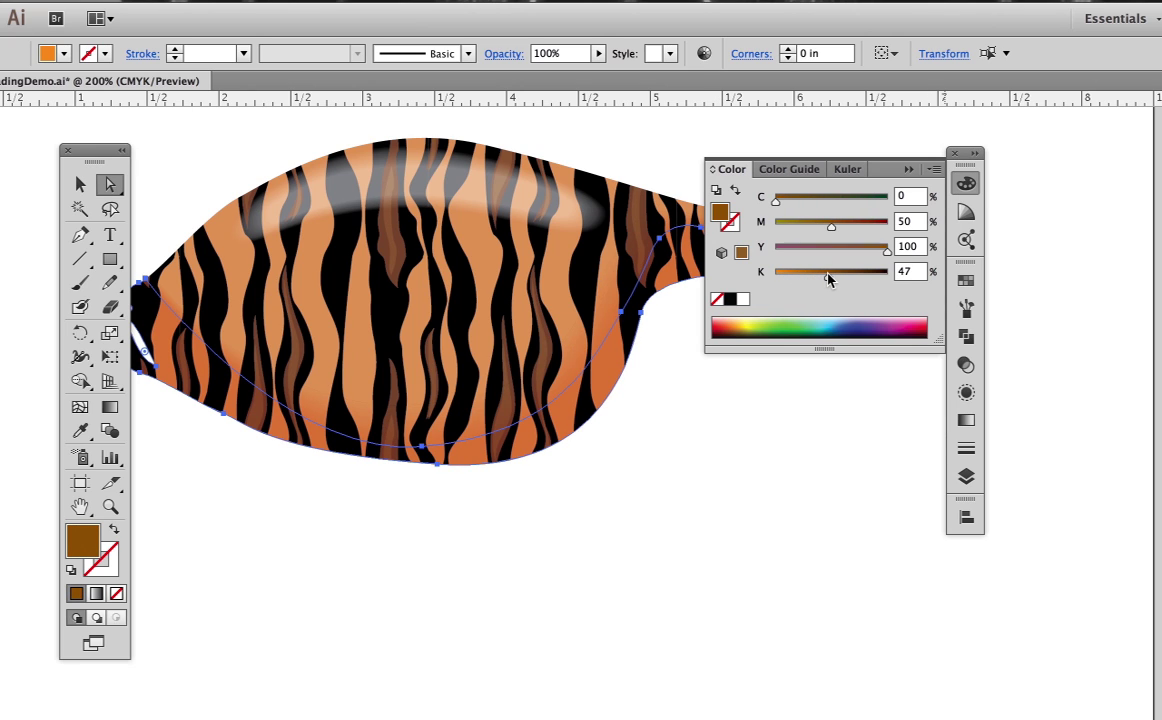
left_click(722, 416)
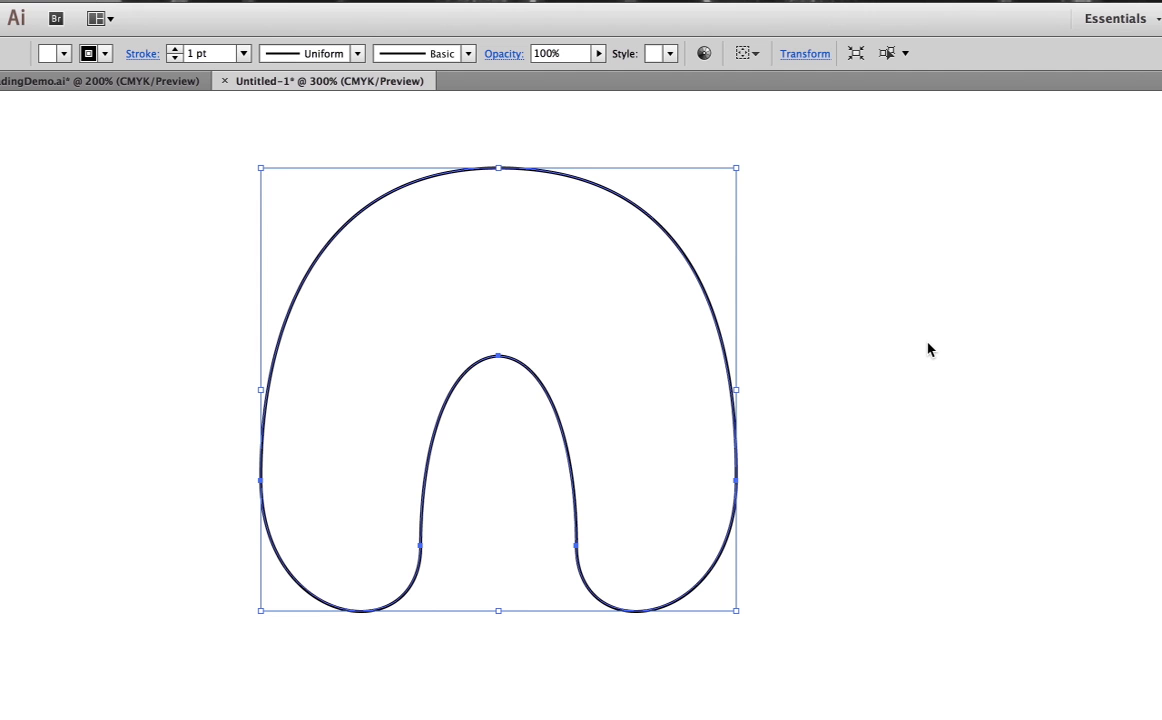
Show the panels again and open the arch's Scale dialog with 50 entered as uniform scale
key("Tab")
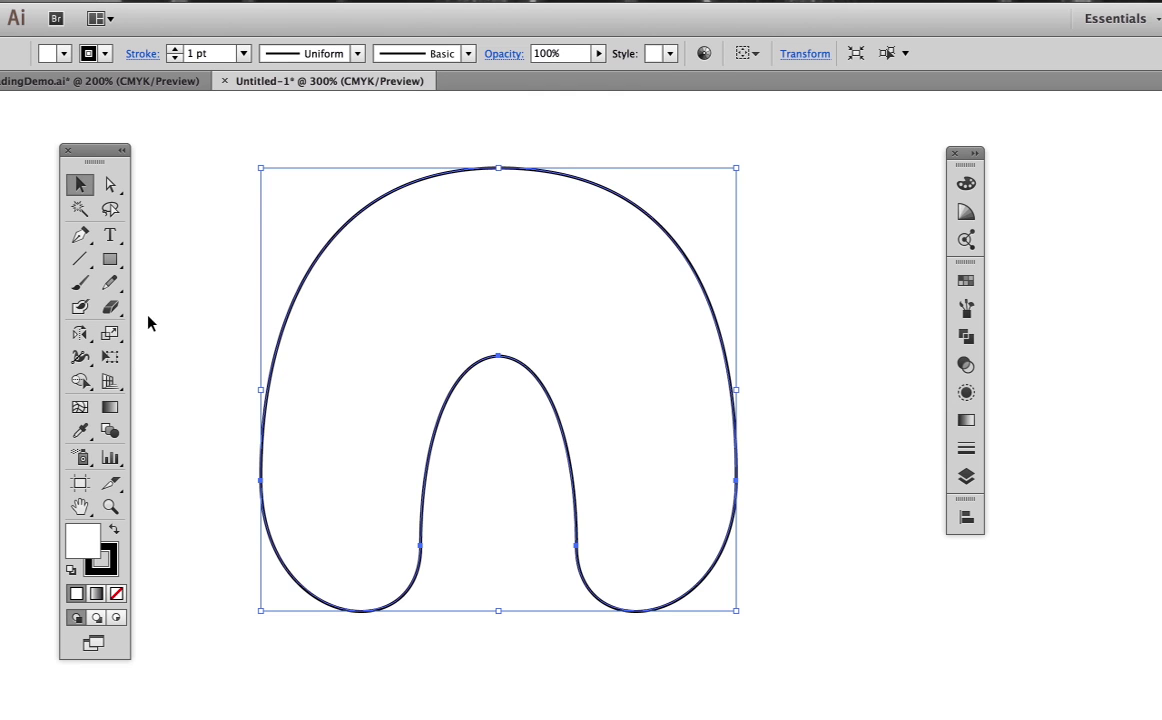
double_click(110, 332)
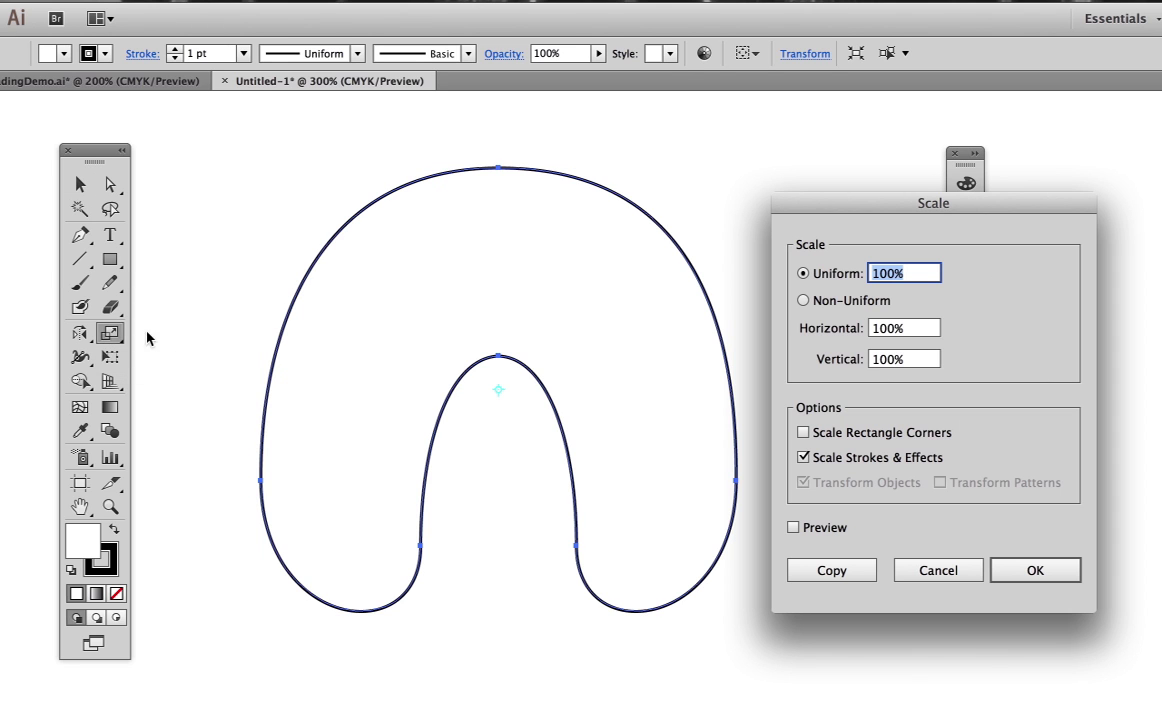
type("50")
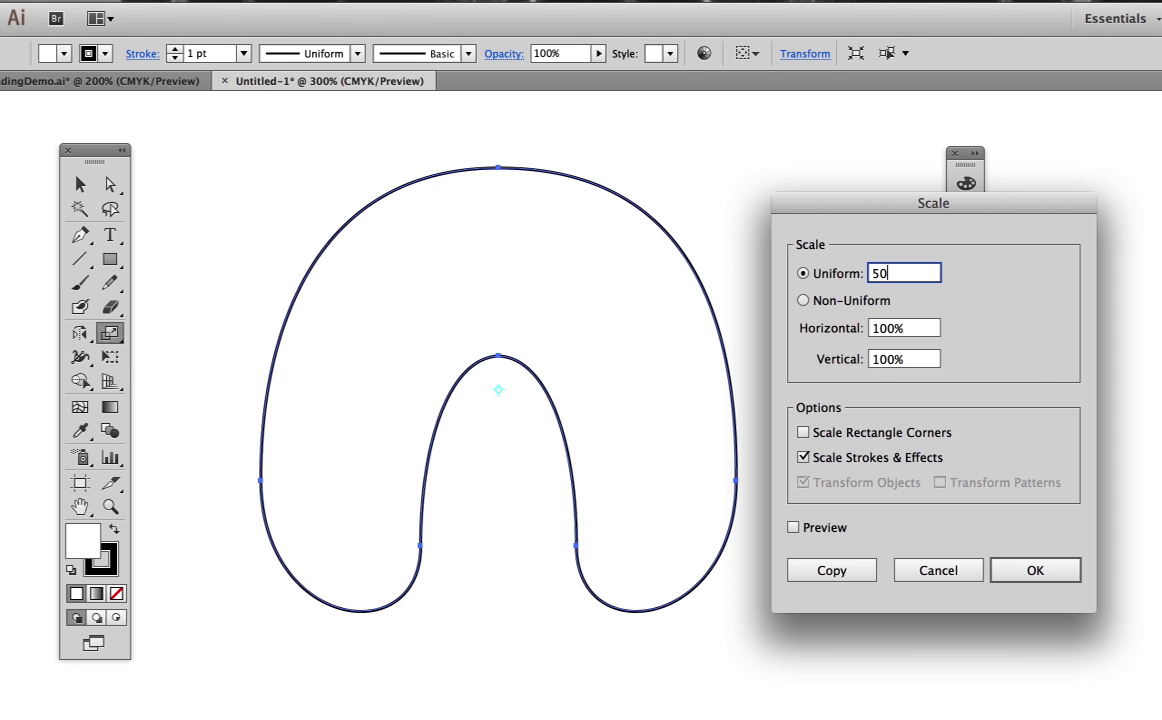
Try a 50% scaled copy, undo it, then reshape the inner shape's curve on its left side
left_click(829, 569)
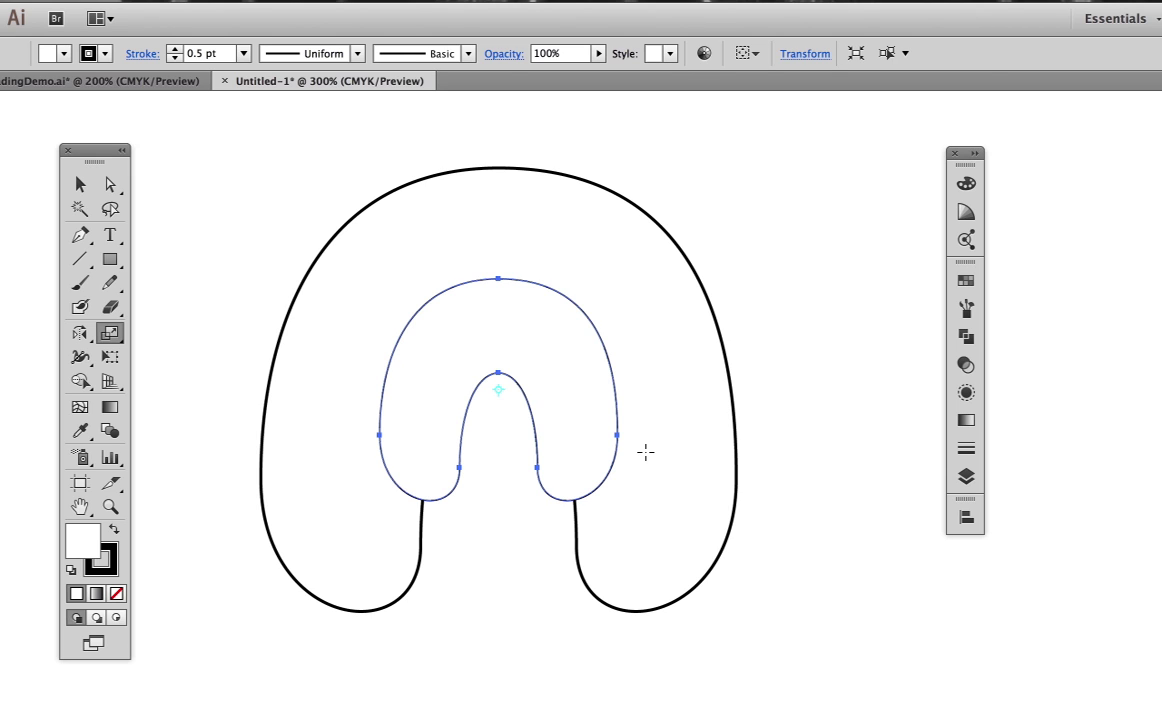
key("Delete")
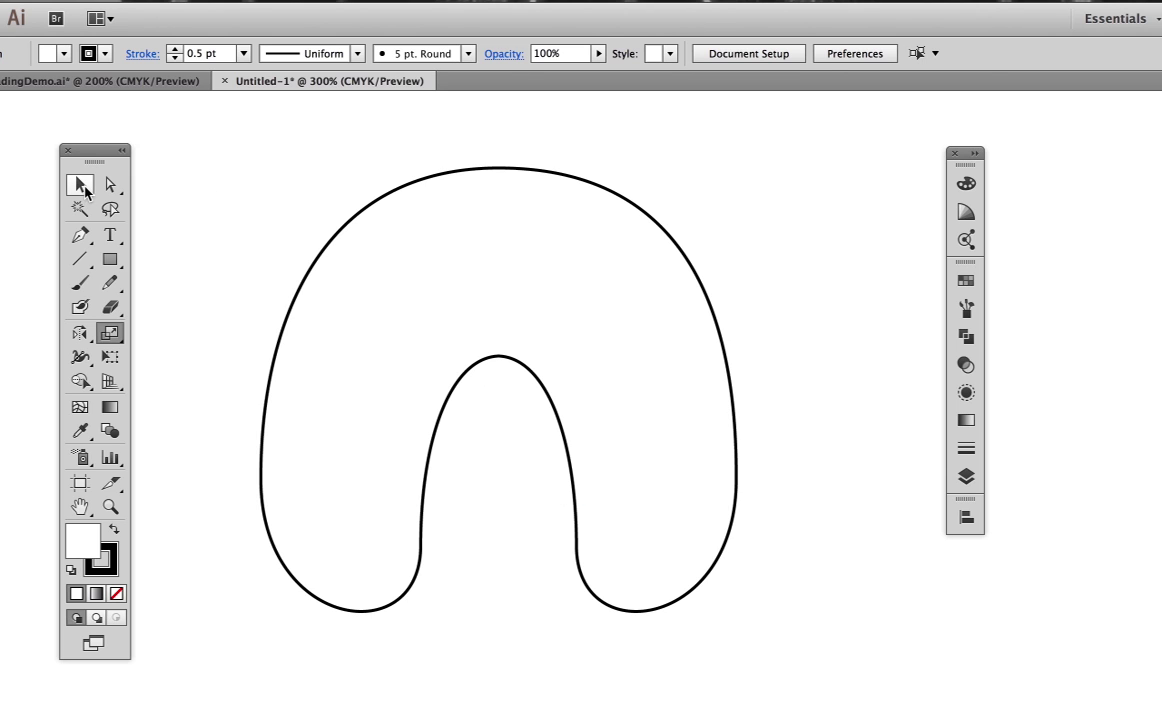
left_click(80, 184)
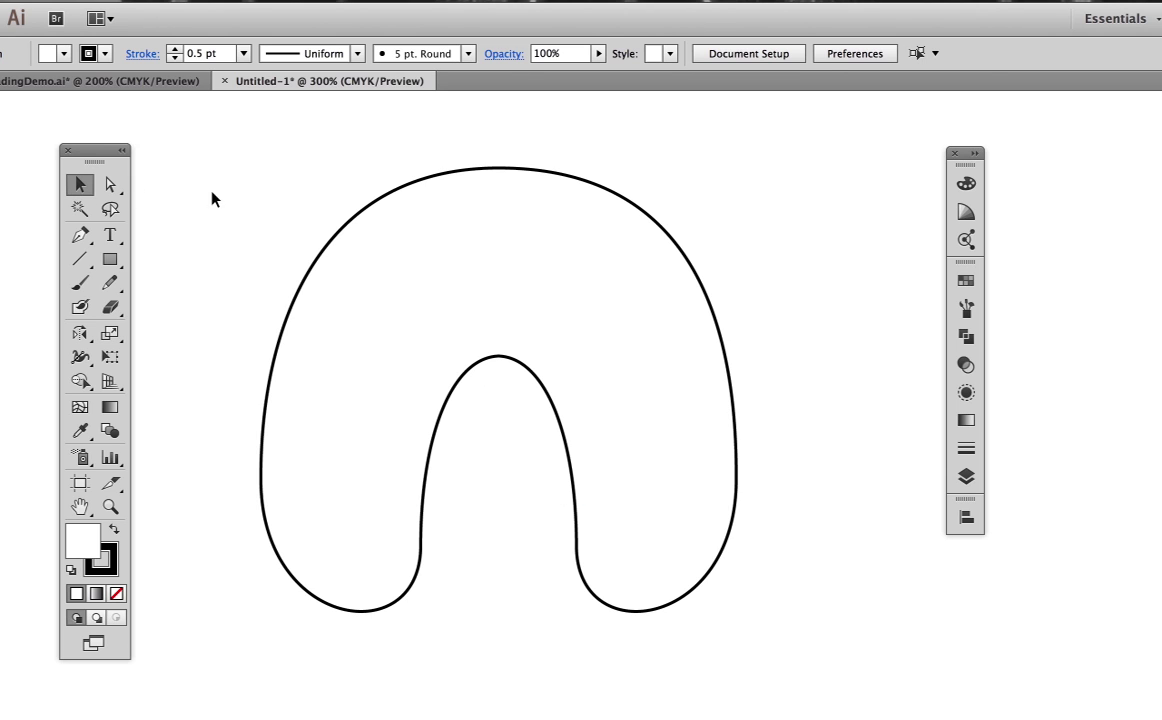
left_click(630, 208)
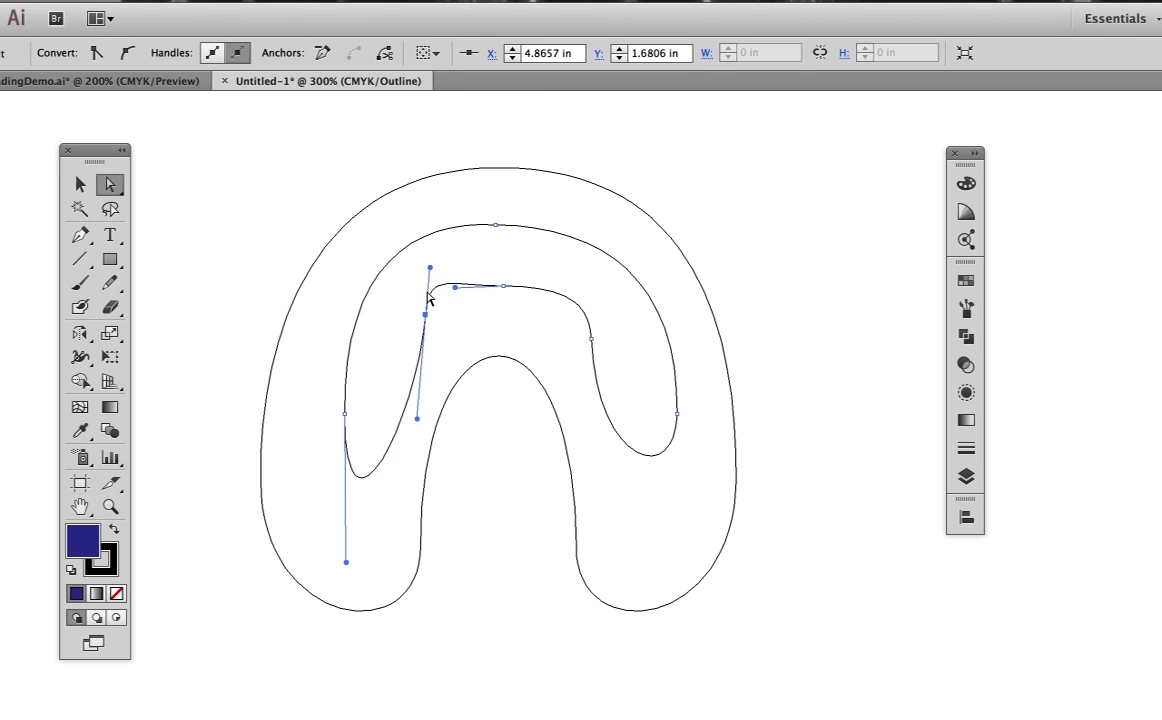
mouse_move(433, 291)
left_mouse_down()
mouse_move(431, 271)
mouse_move(429, 303)
left_mouse_up()
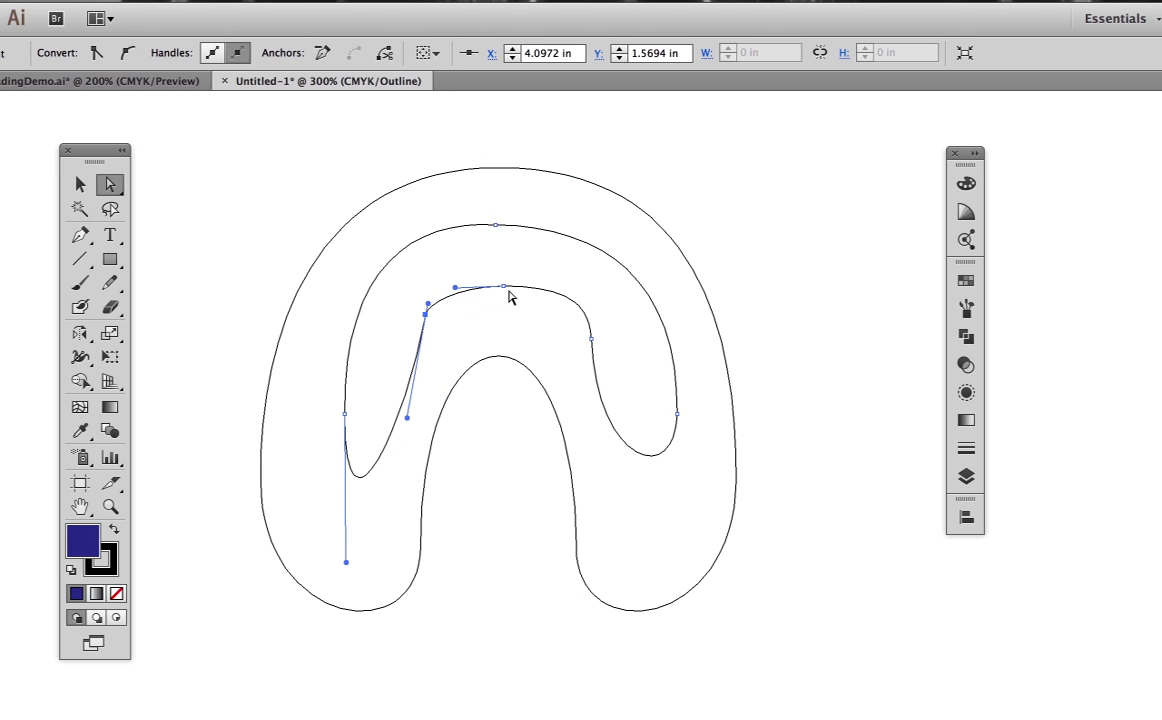
left_click(500, 226)
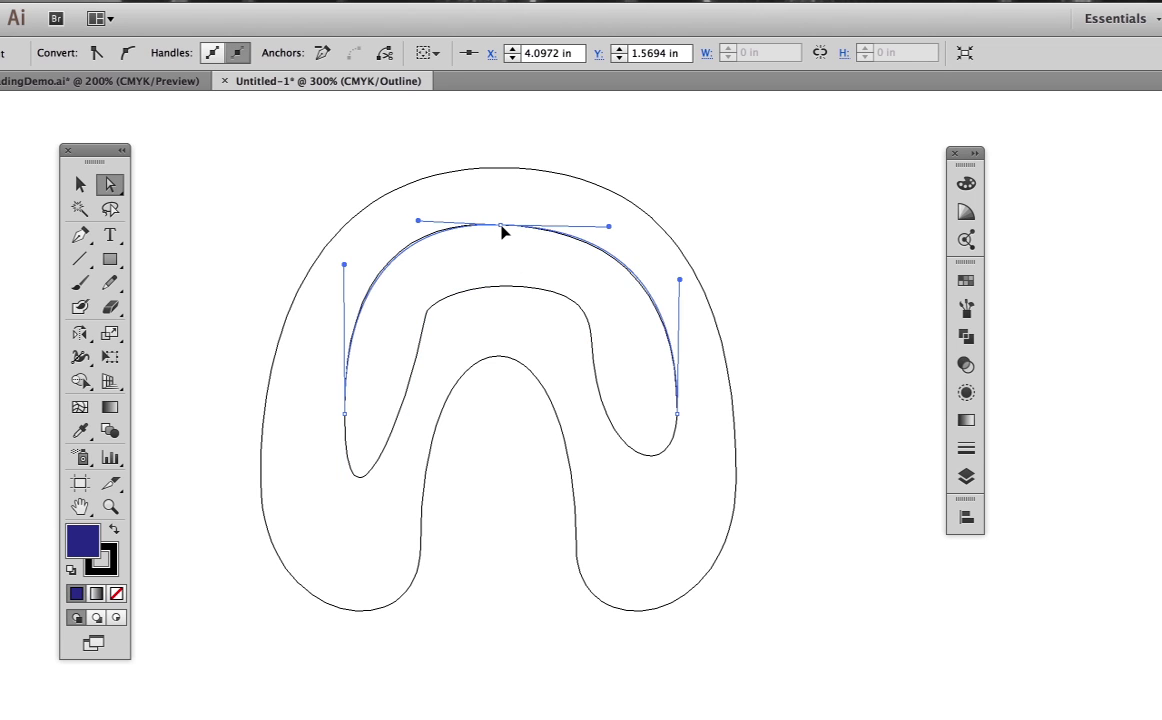
left_click(426, 314)
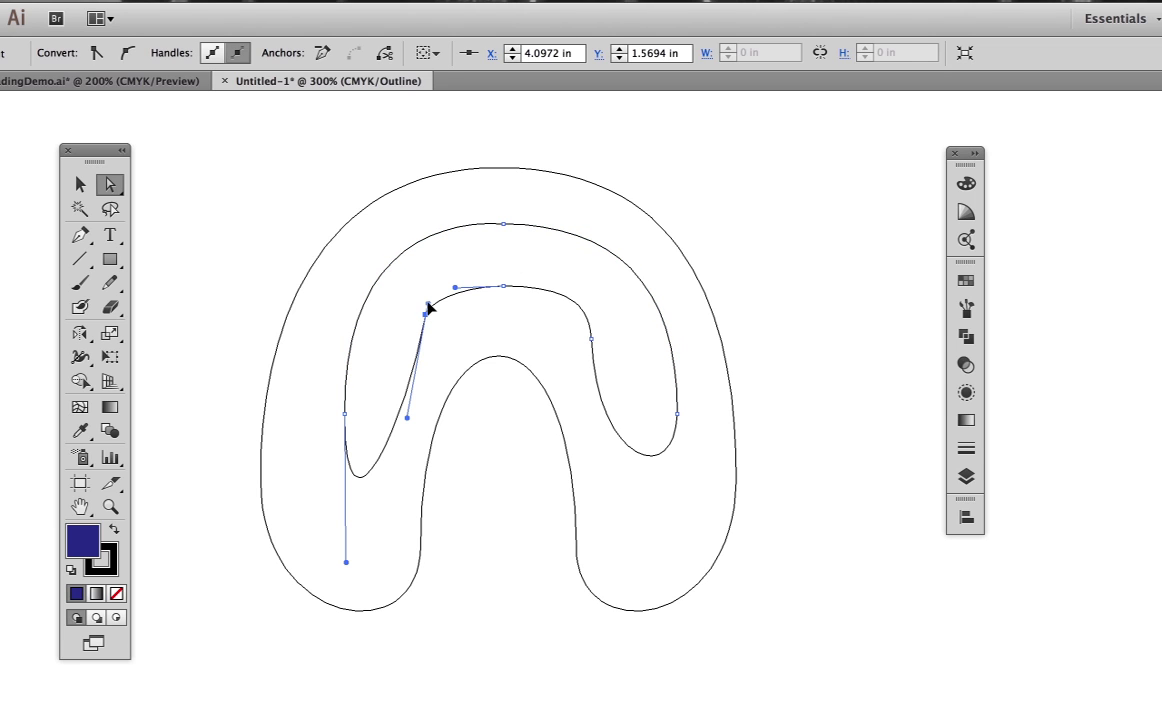
mouse_move(428, 307)
left_mouse_down()
mouse_move(424, 288)
mouse_move(420, 320)
left_mouse_up()
left_click(546, 458)
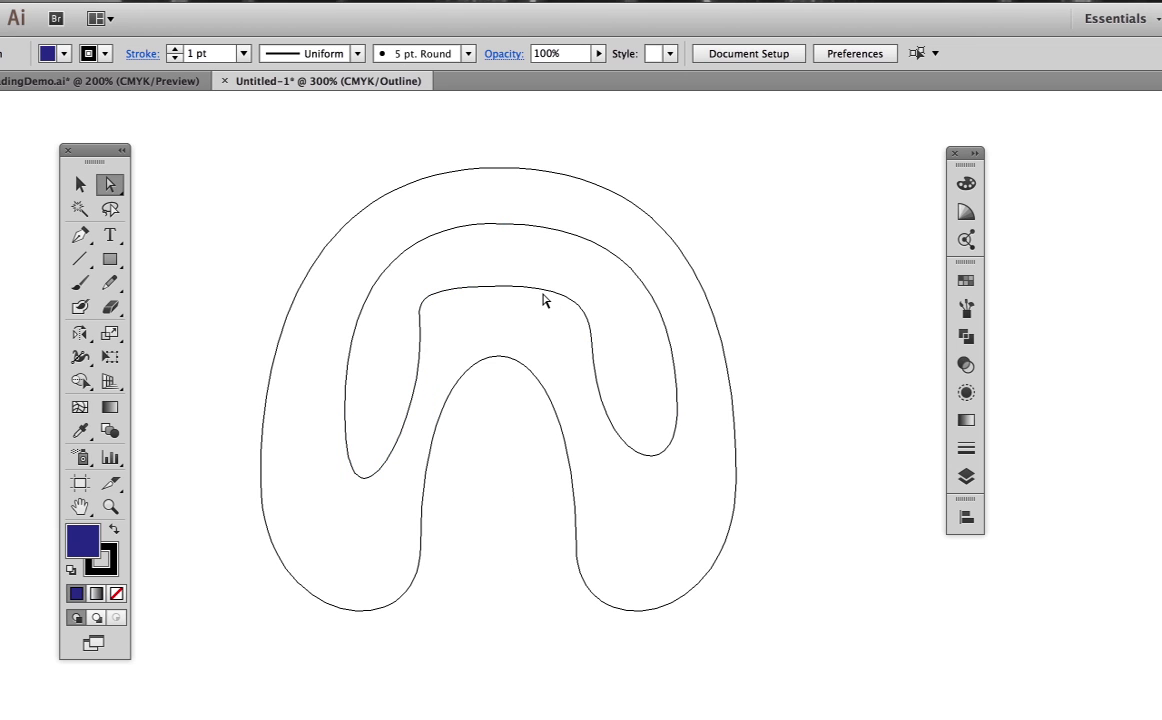
Fill the inner band shape with magenta
left_click(545, 299)
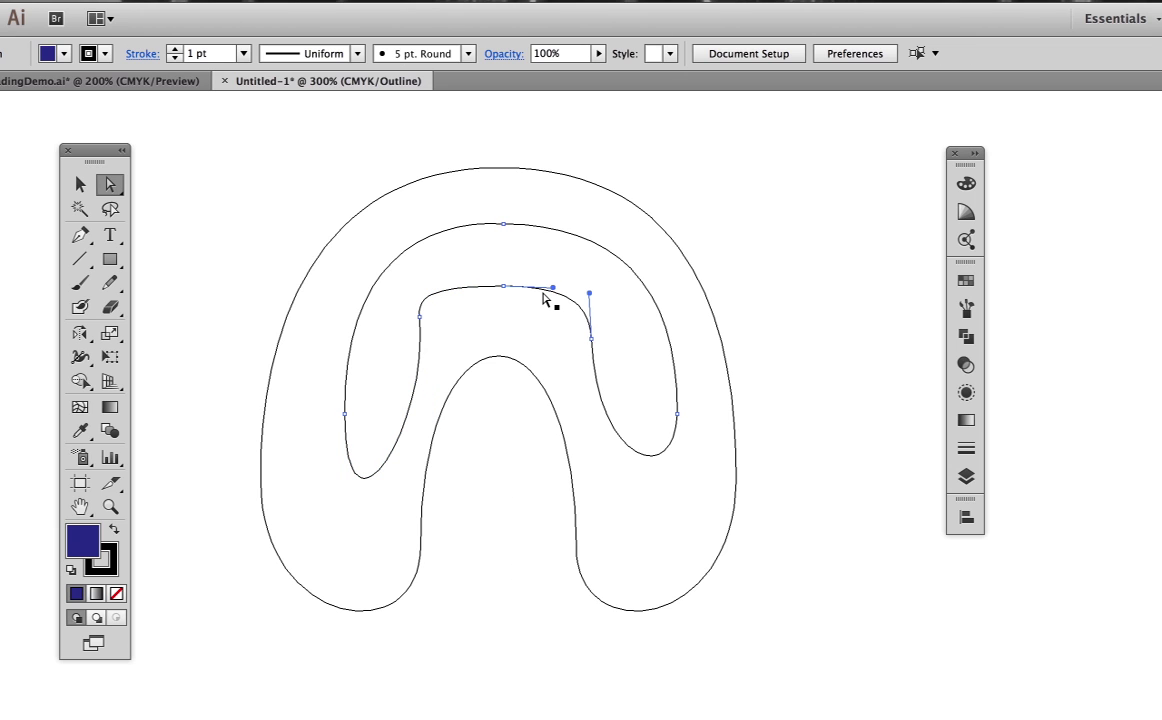
left_click(966, 183)
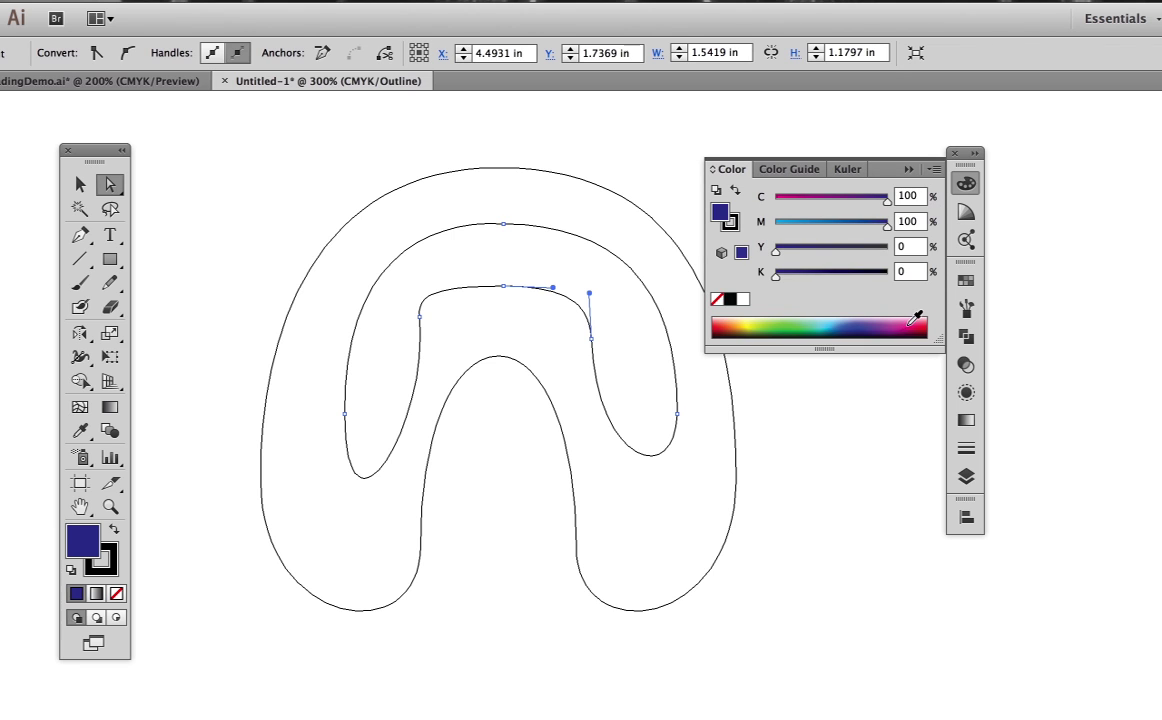
left_click(914, 318)
Blend the navy arch into the magenta band with Ctrl+Alt+B
key("x")
key("v")
key("ctrl+y")
key("ctrl+a")
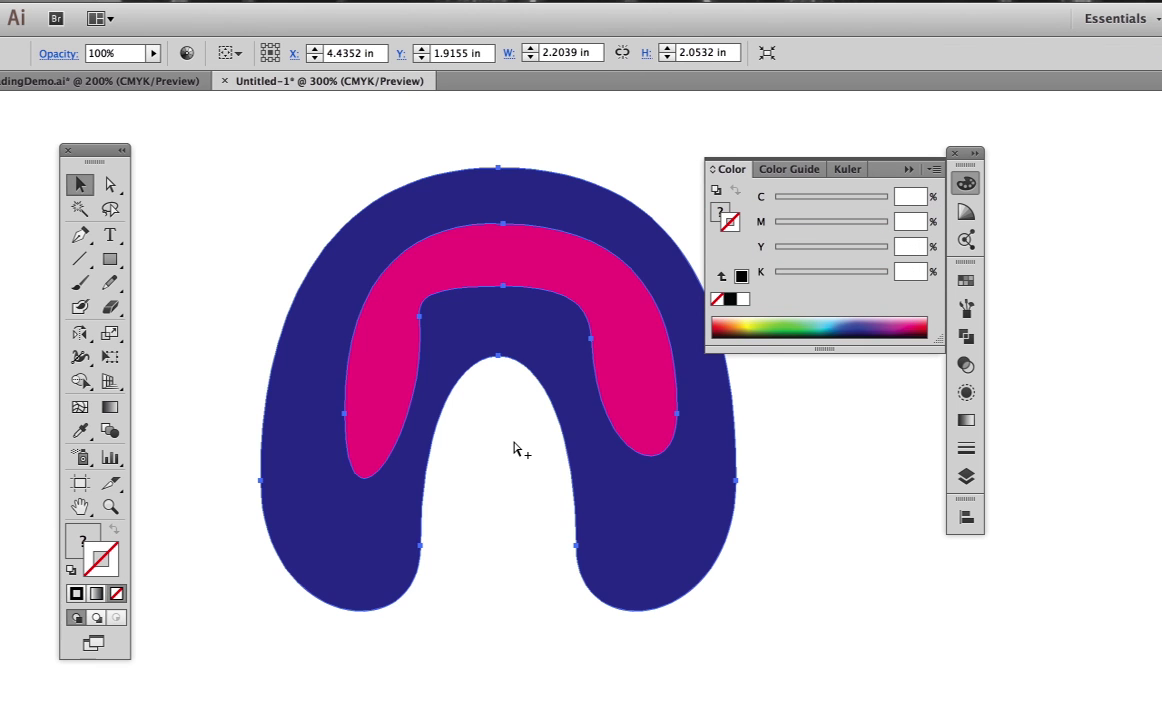
key("ctrl+alt+b")
left_click(452, 602)
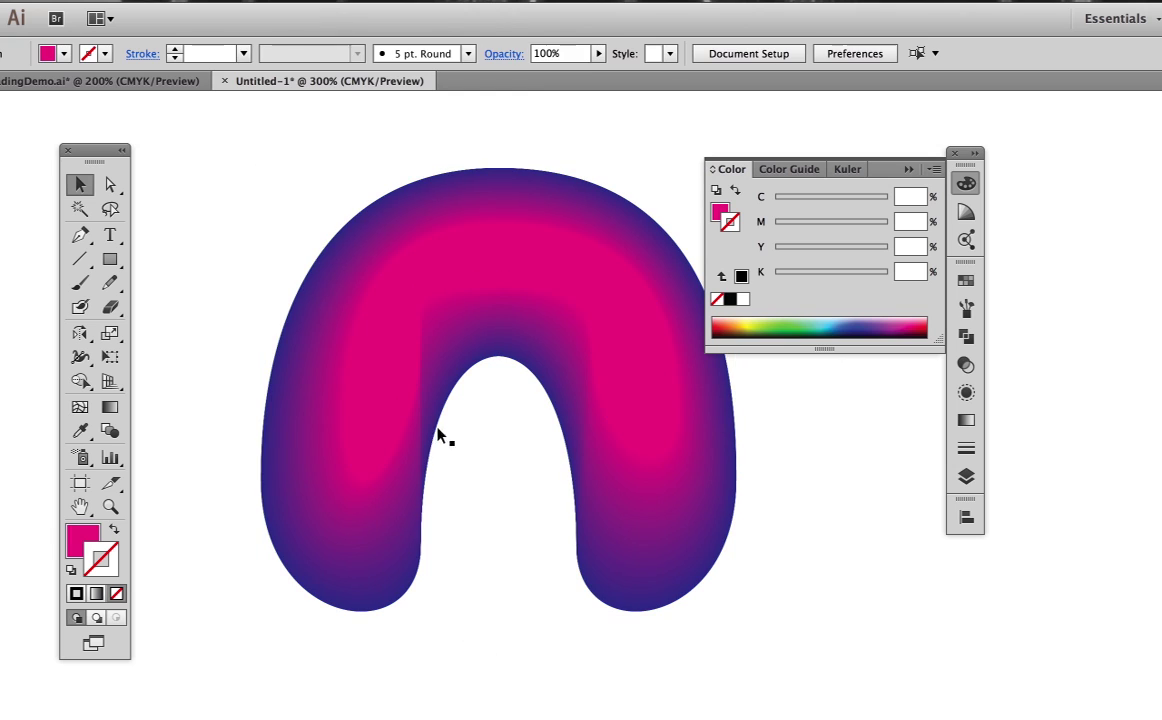
key("ctrl+a")
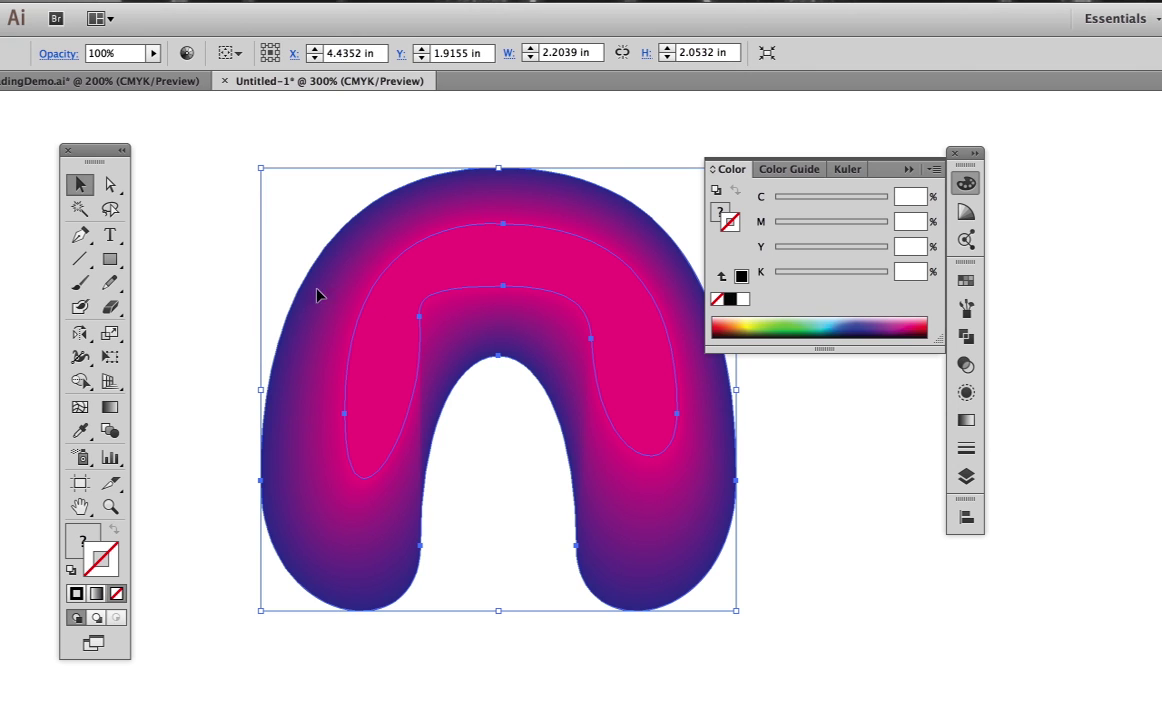
In Outline view, flatten the inner band's top curve and bend its right leg downward
left_click(110, 184)
key("ctrl+y")
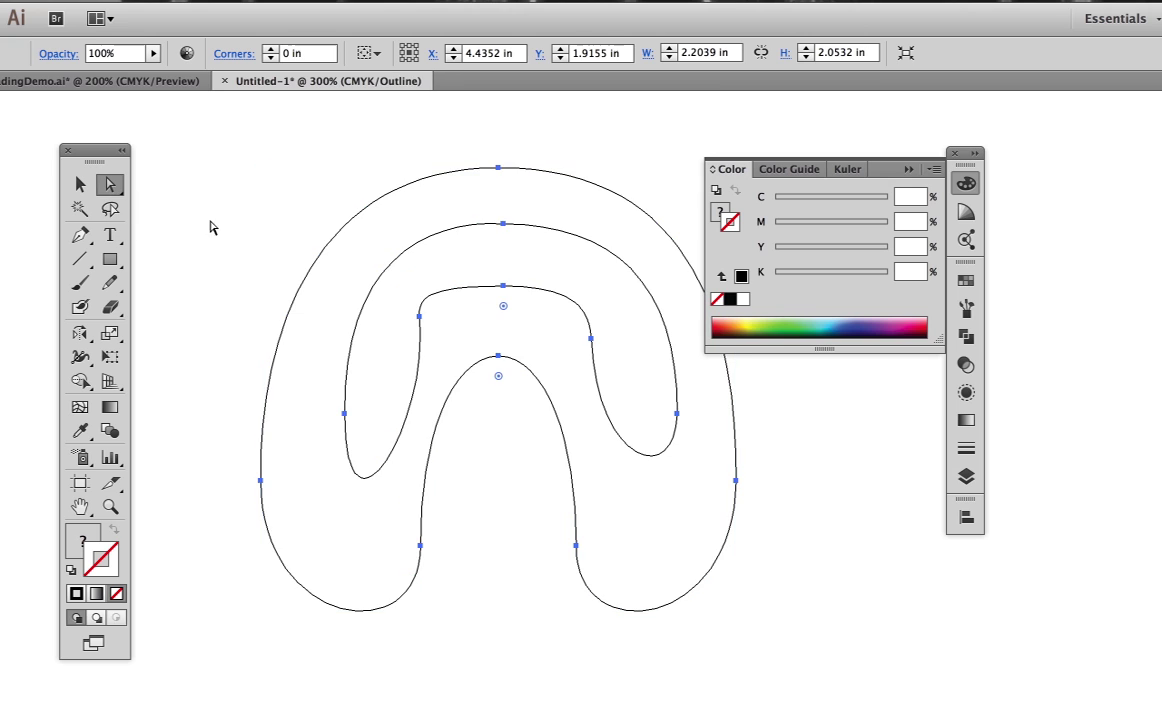
left_click(512, 298)
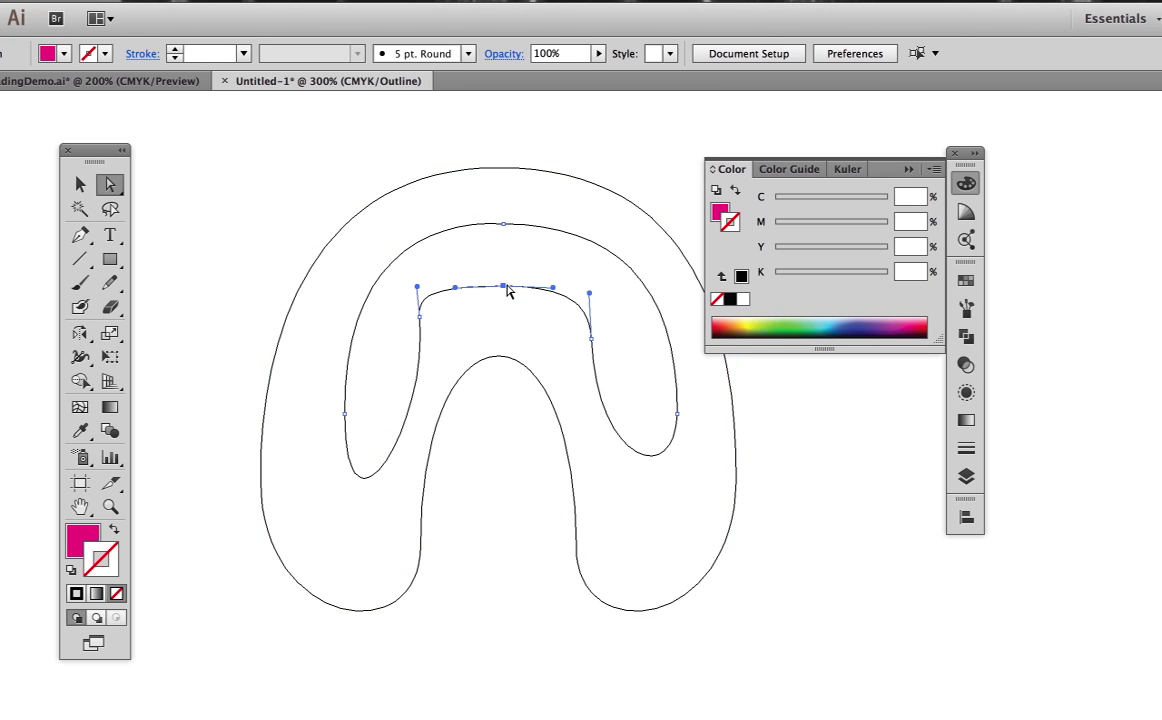
left_click(508, 290)
left_click_drag(508, 290, 558, 301)
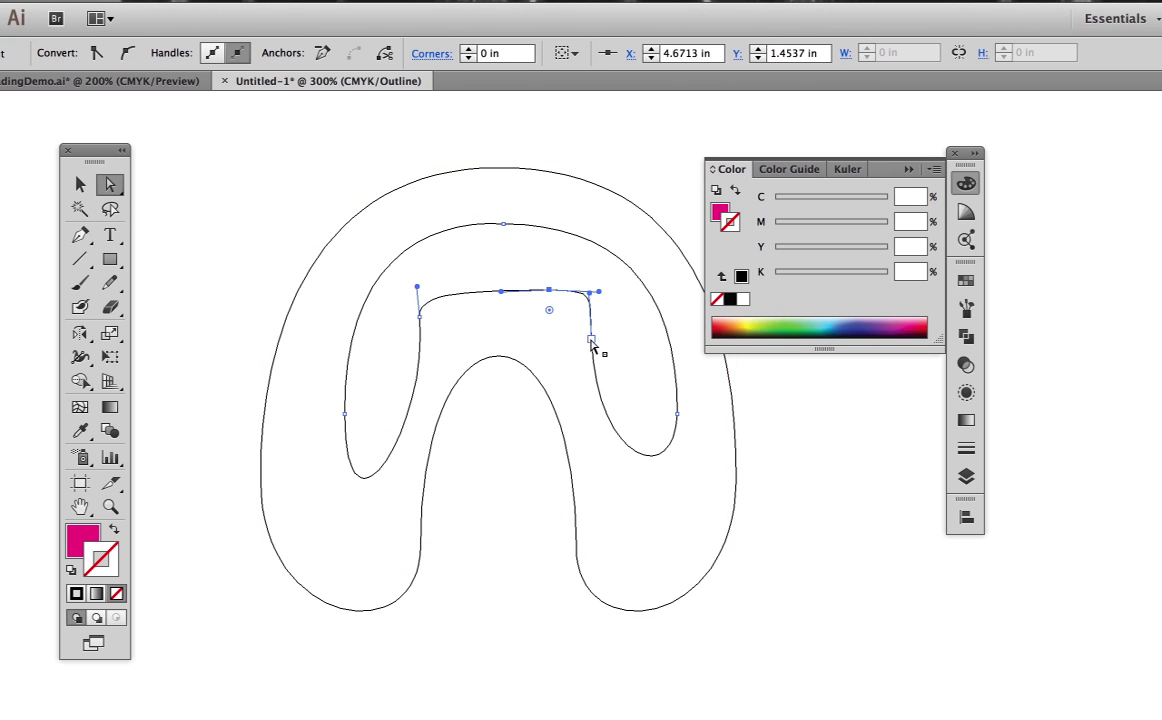
left_click_drag(594, 343, 598, 394)
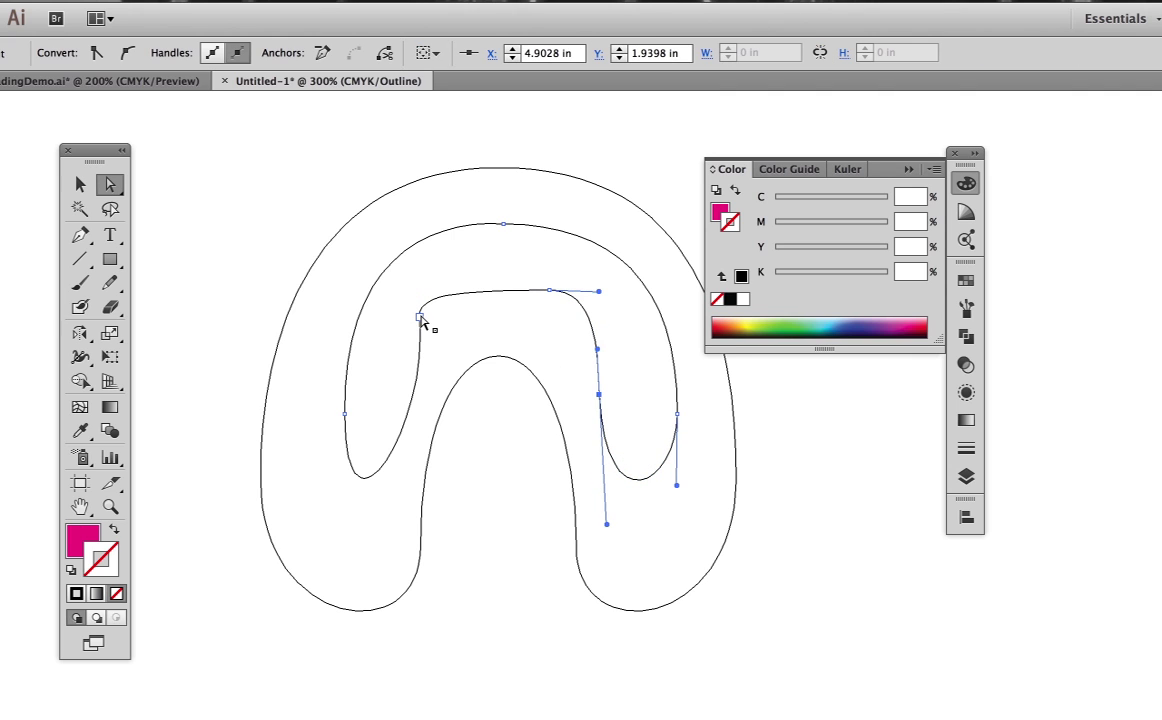
left_click(506, 542)
key("ctrl+y")
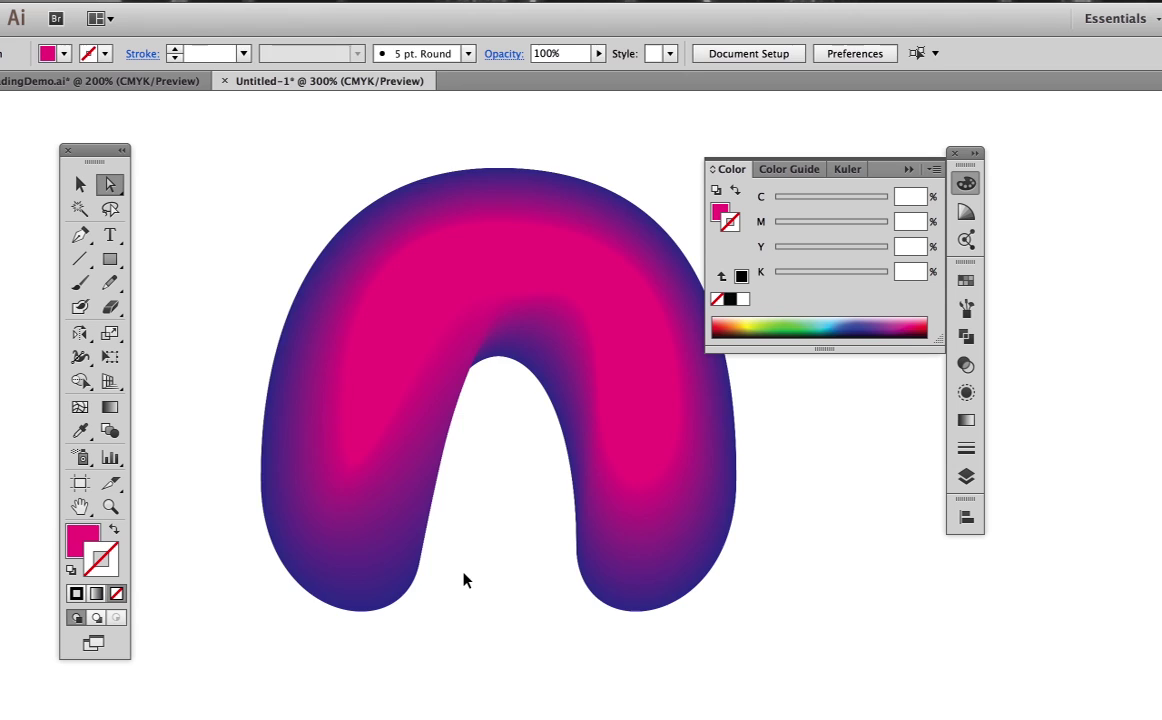
key("ctrl+y")
left_click(498, 168)
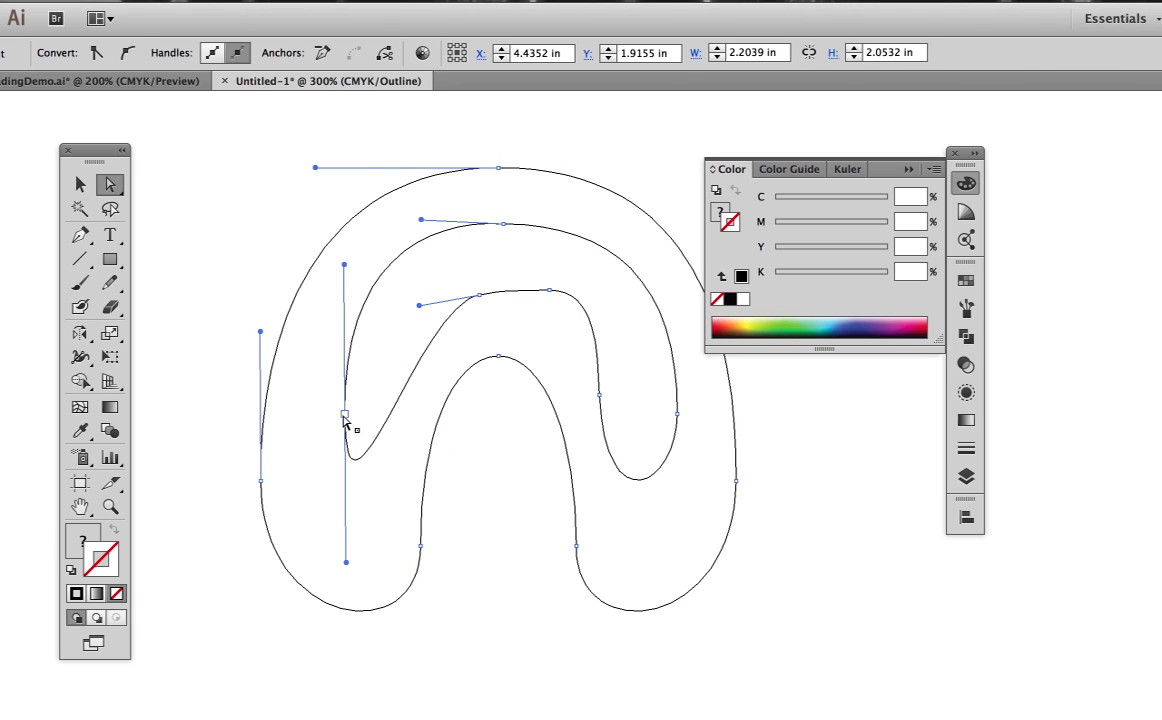
Drag the band's left, upper-left and top points to reshape its curve
left_click_drag(344, 415, 318, 481)
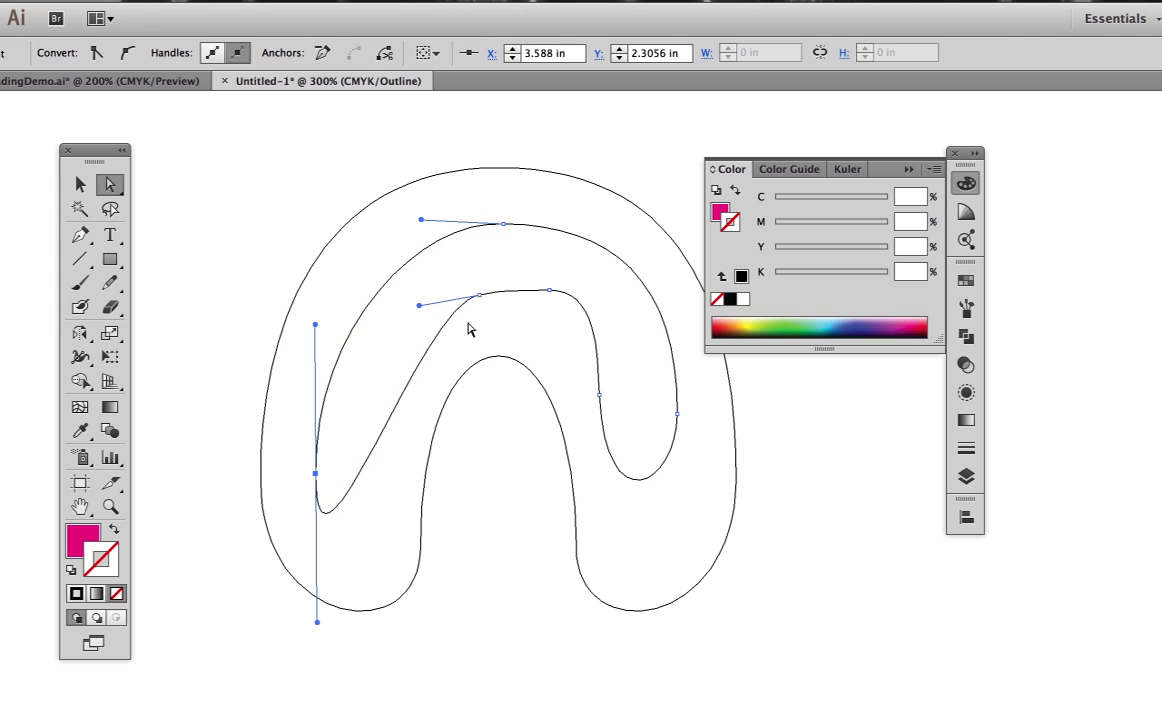
left_click_drag(479, 296, 392, 542)
mouse_move(554, 292)
left_mouse_down()
mouse_move(487, 292)
mouse_move(569, 292)
left_mouse_up()
left_click_drag(390, 495, 388, 479)
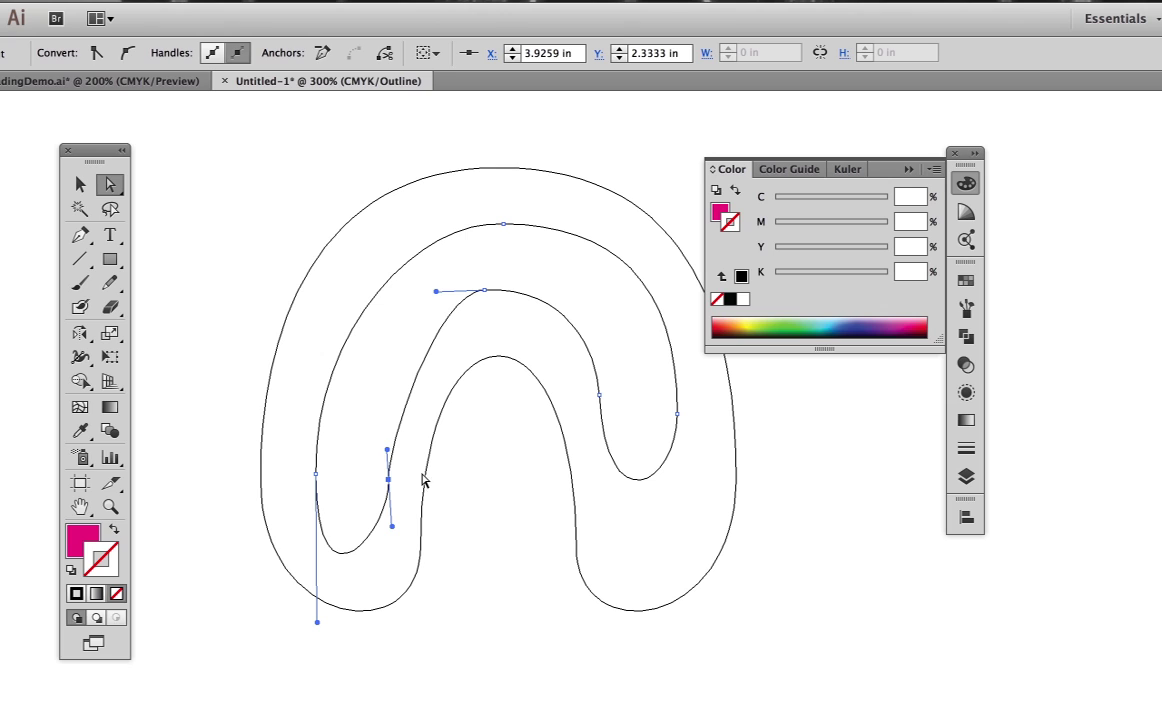
Add anchor points on the band and arch bottoms, then stretch the arch's bottom curve downward
left_click(86, 240)
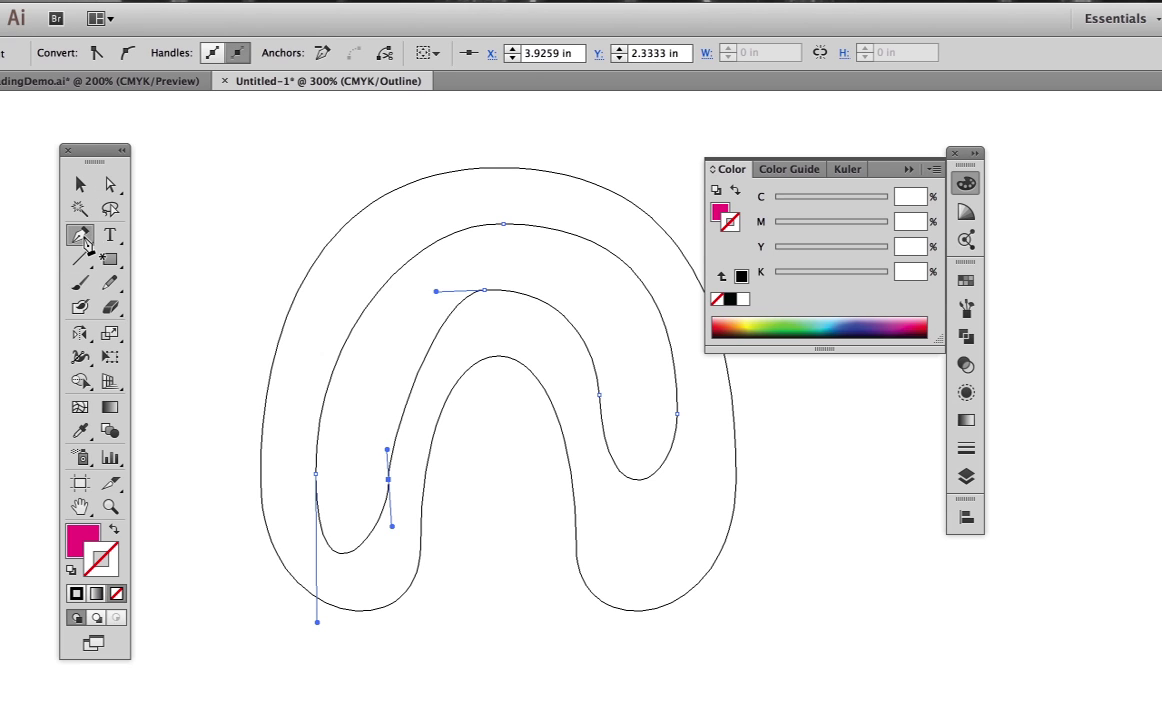
left_click(200, 259)
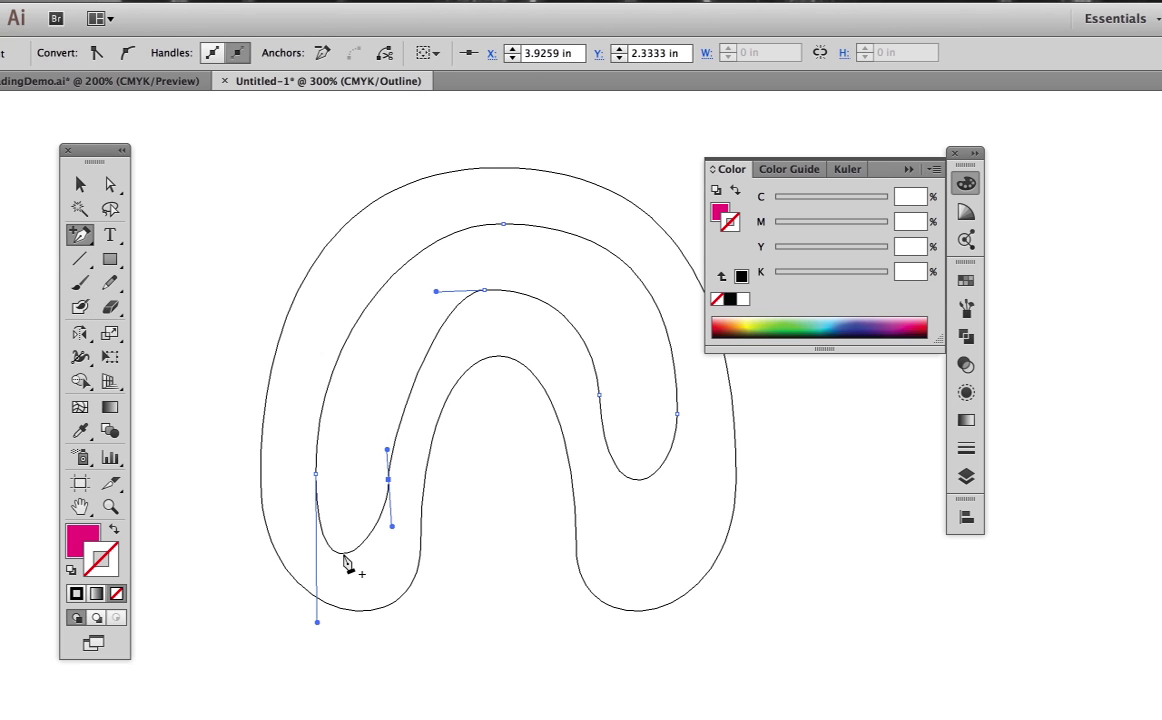
left_click(342, 553)
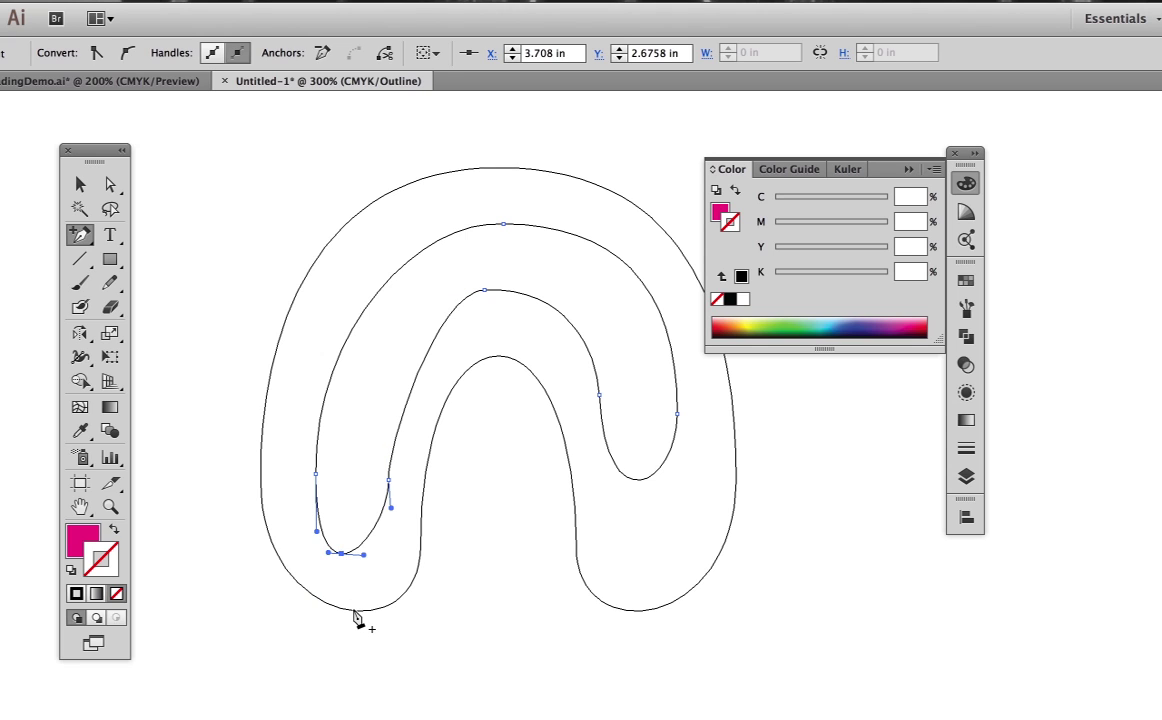
left_click(352, 610)
key("a")
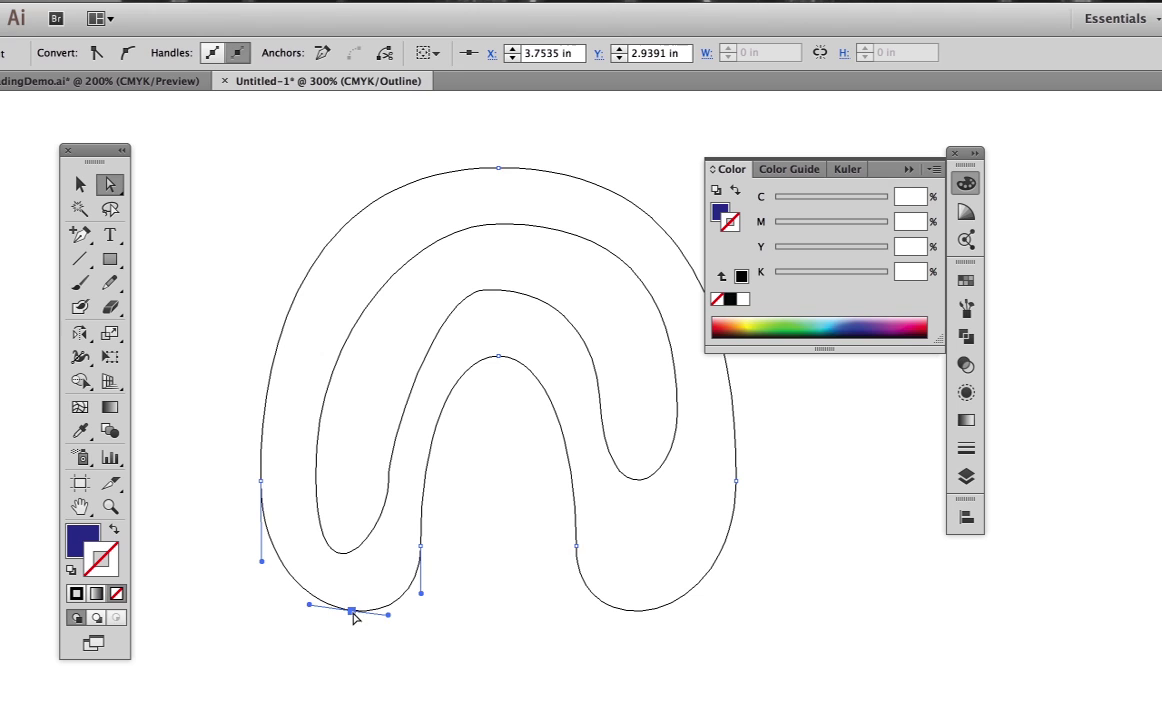
left_click_drag(352, 612, 352, 719)
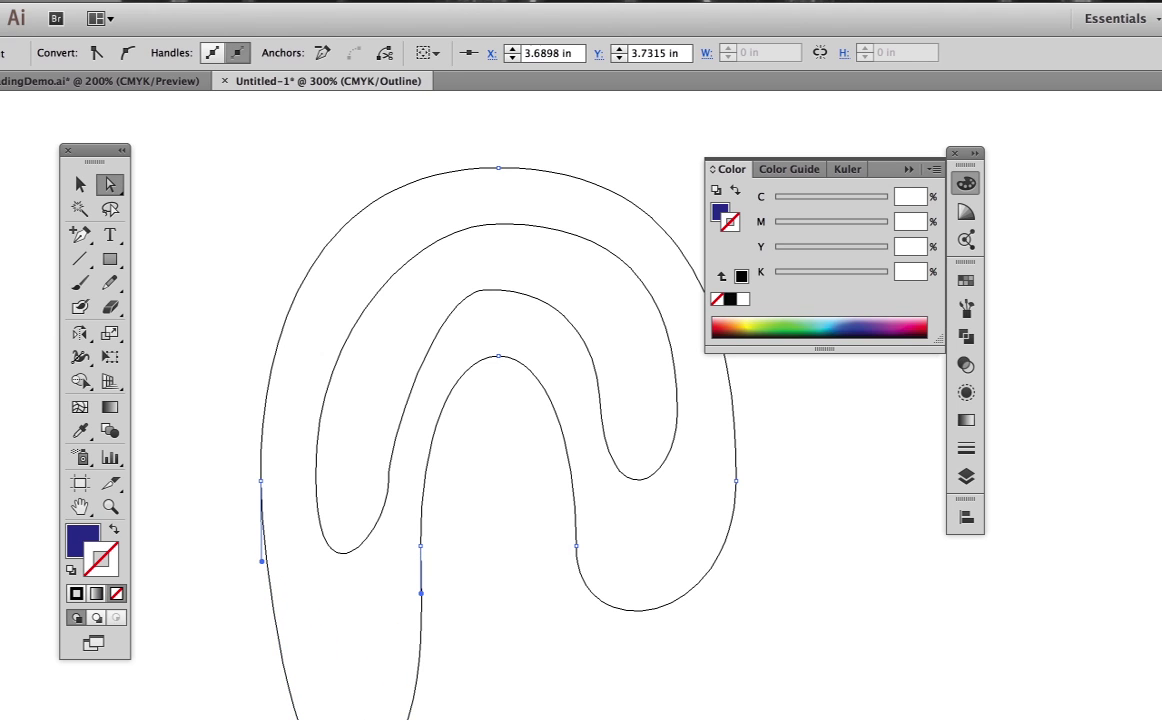
Pull the inner path's left anchor upward and return to Preview
left_click(350, 550)
left_click_drag(223, 384, 355, 555)
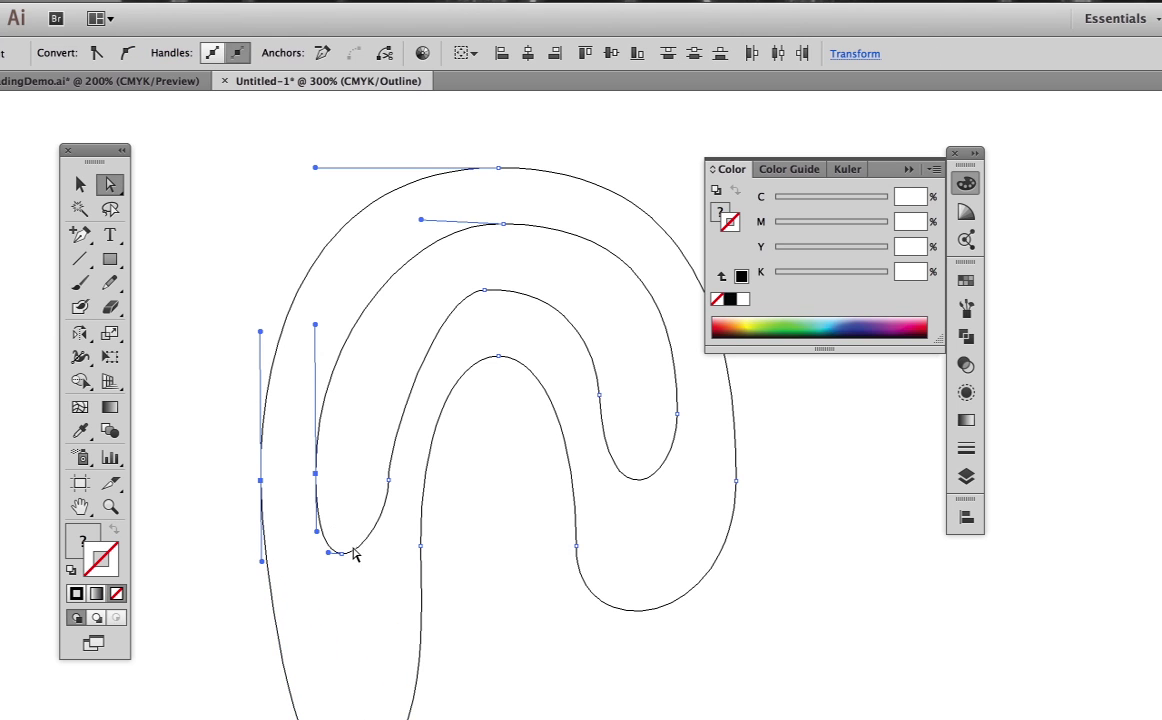
left_click(421, 546)
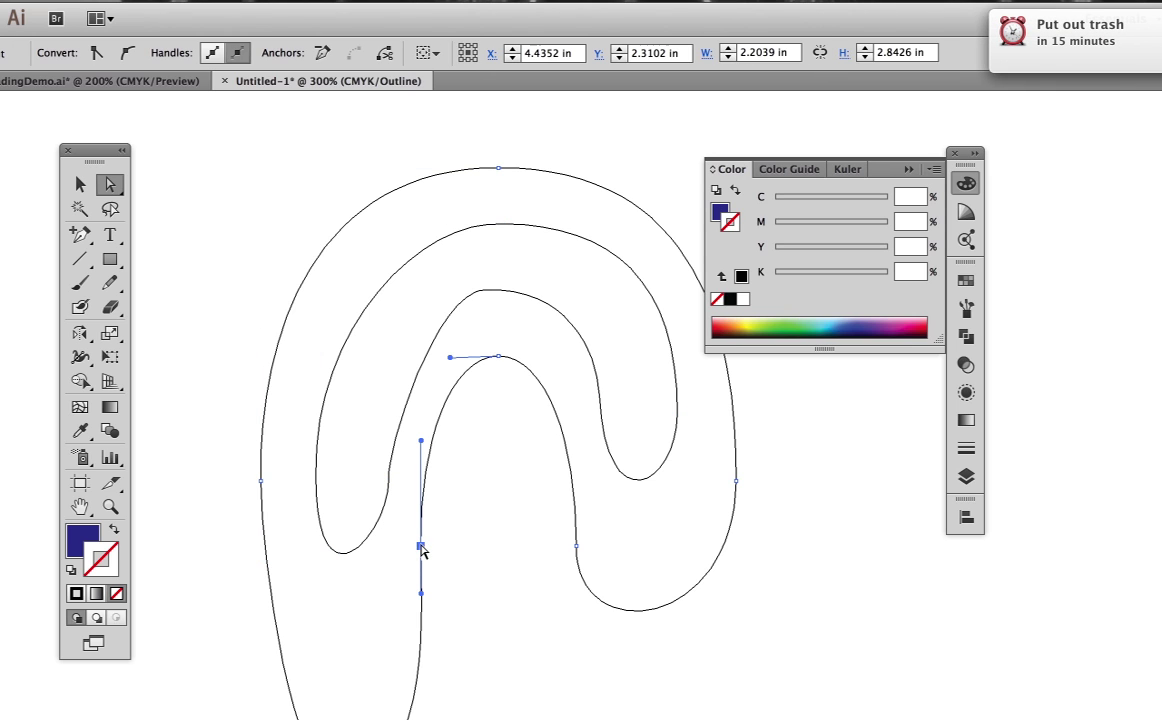
left_click_drag(422, 548, 426, 472)
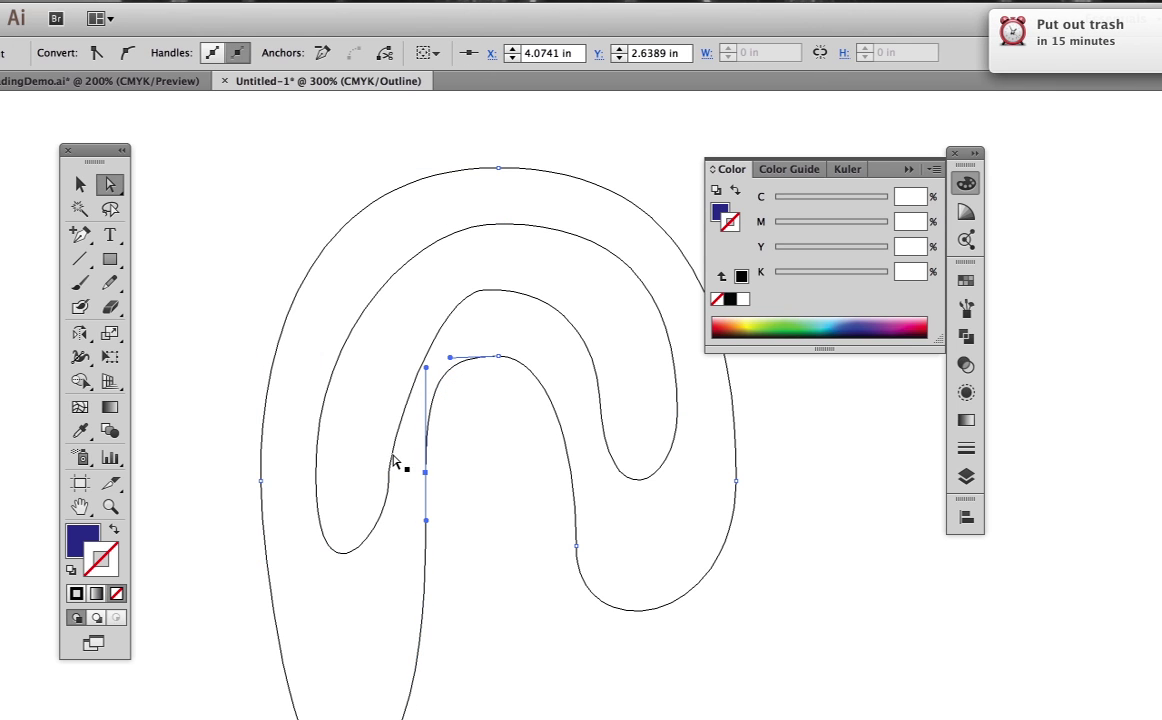
left_click(195, 513)
key("ctrl+y")
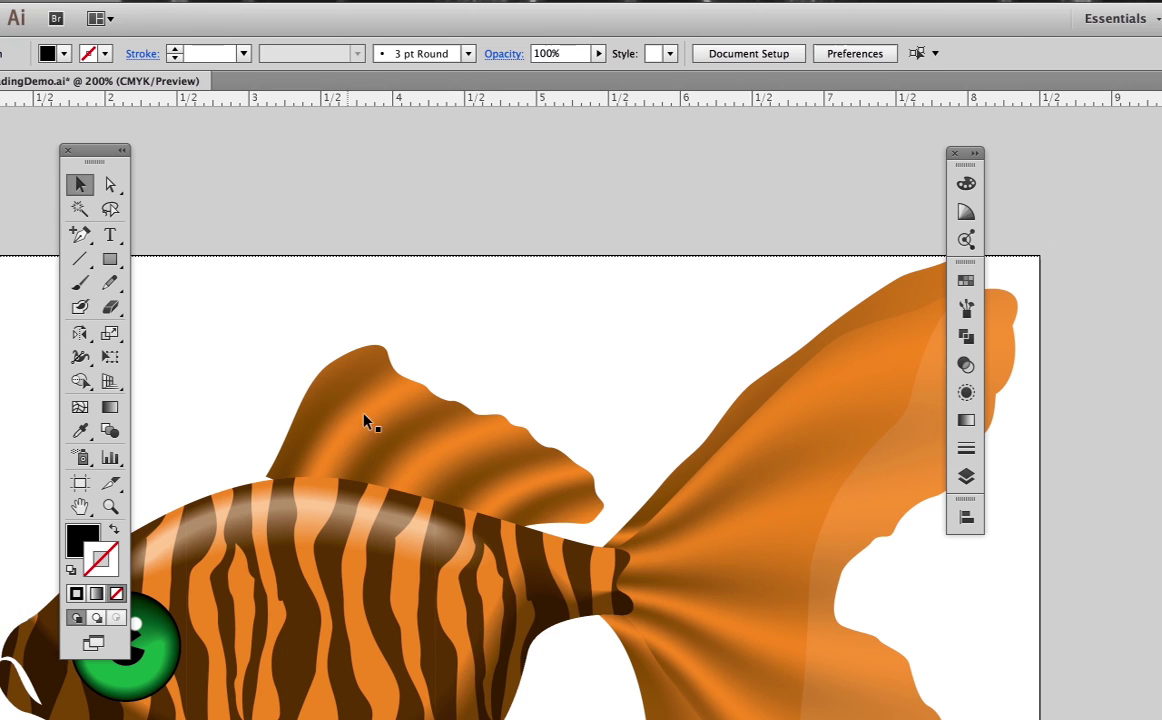
Release the dorsal fin's clipping mask and check its paths in outline view
left_click(434, 443)
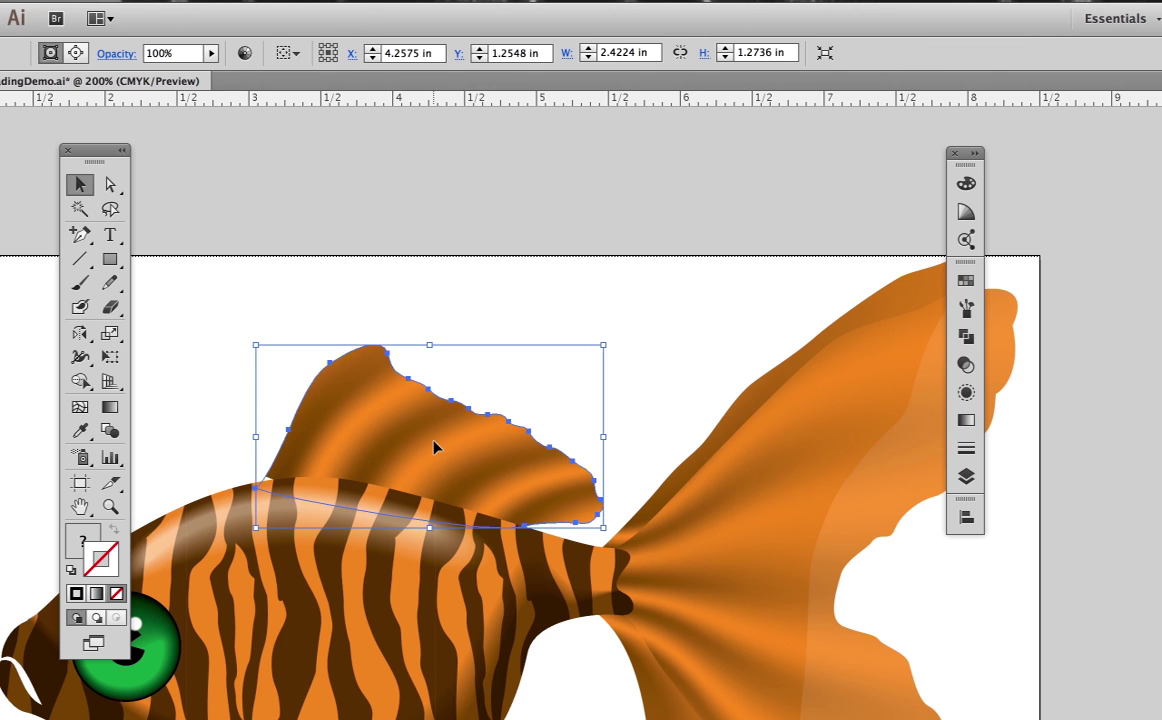
left_click(175, 0)
mouse_move(375, 550)
left_click(410, 565)
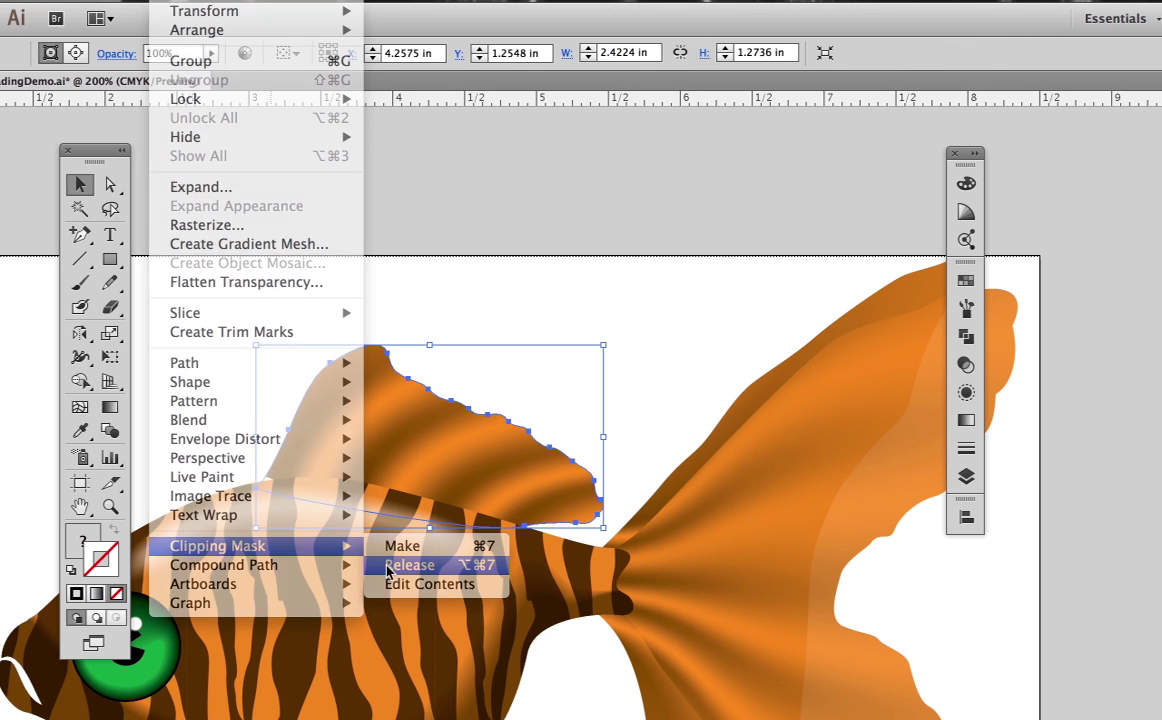
left_click(314, 233)
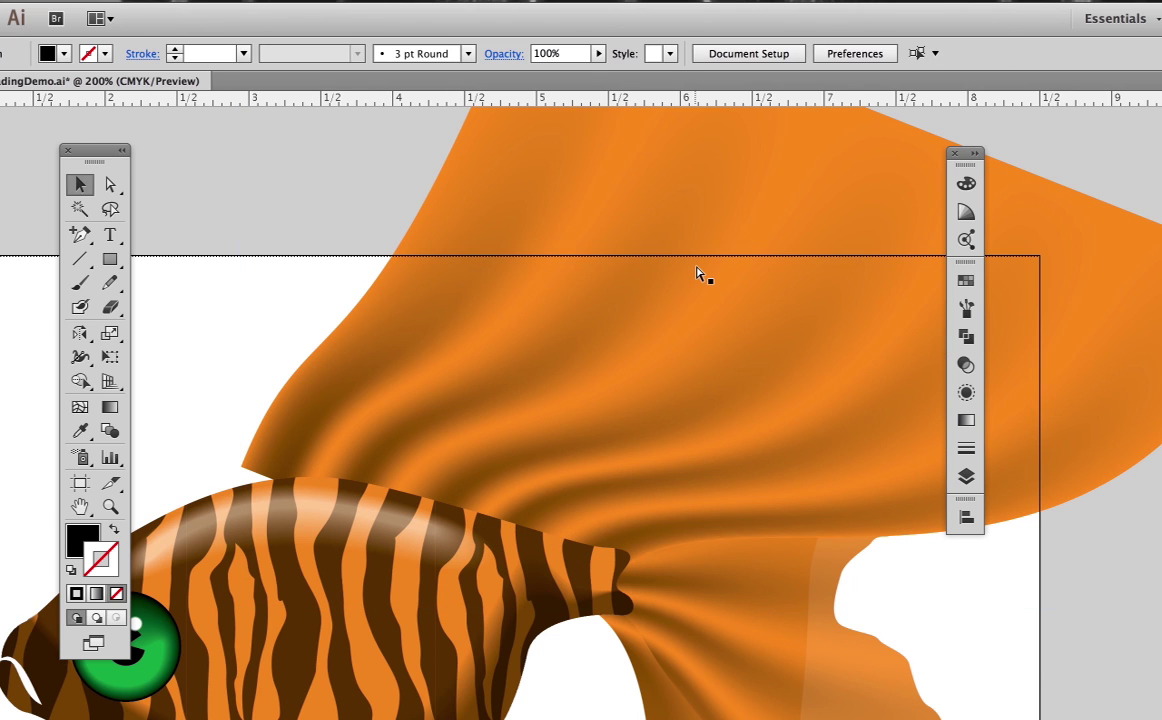
key("super+y")
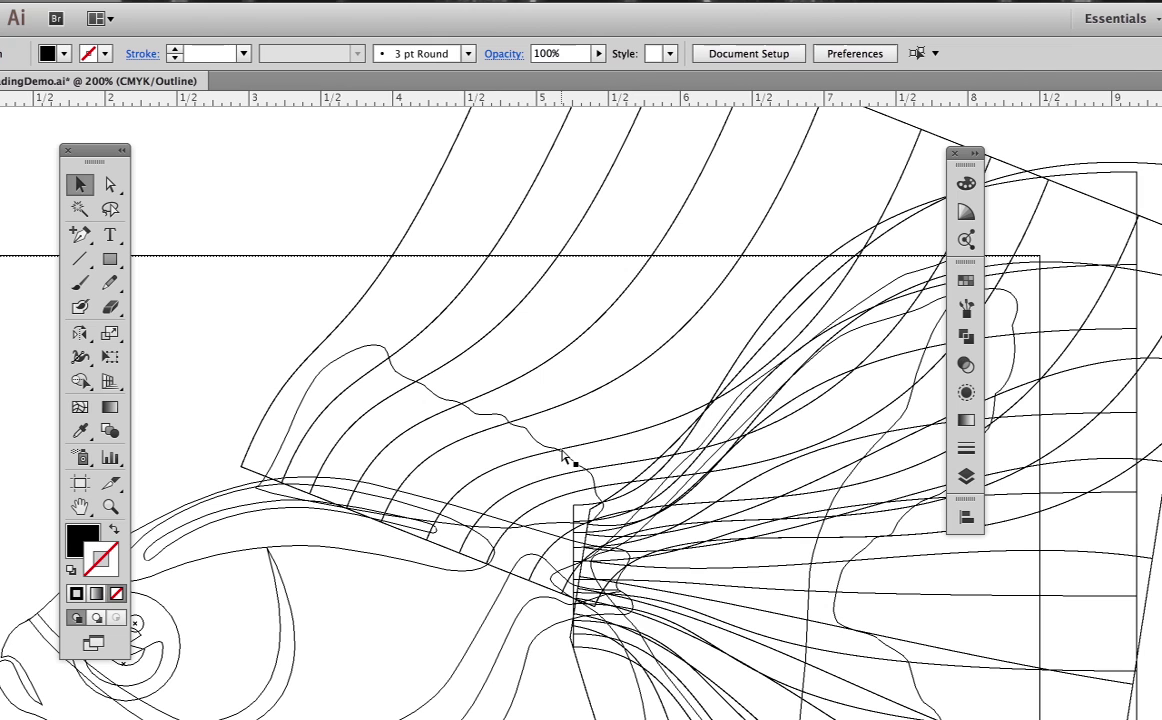
key("super+y")
Bring the small fin-shaped outline path to the front
left_click(390, 365)
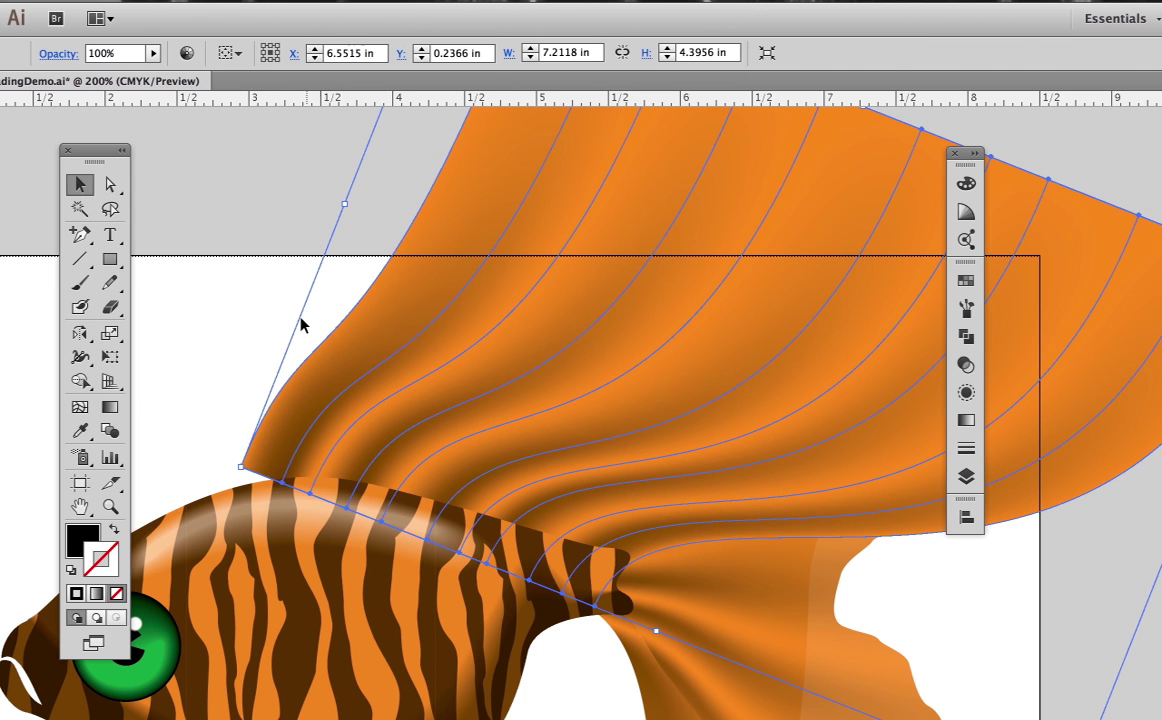
left_click_drag(267, 319, 425, 403)
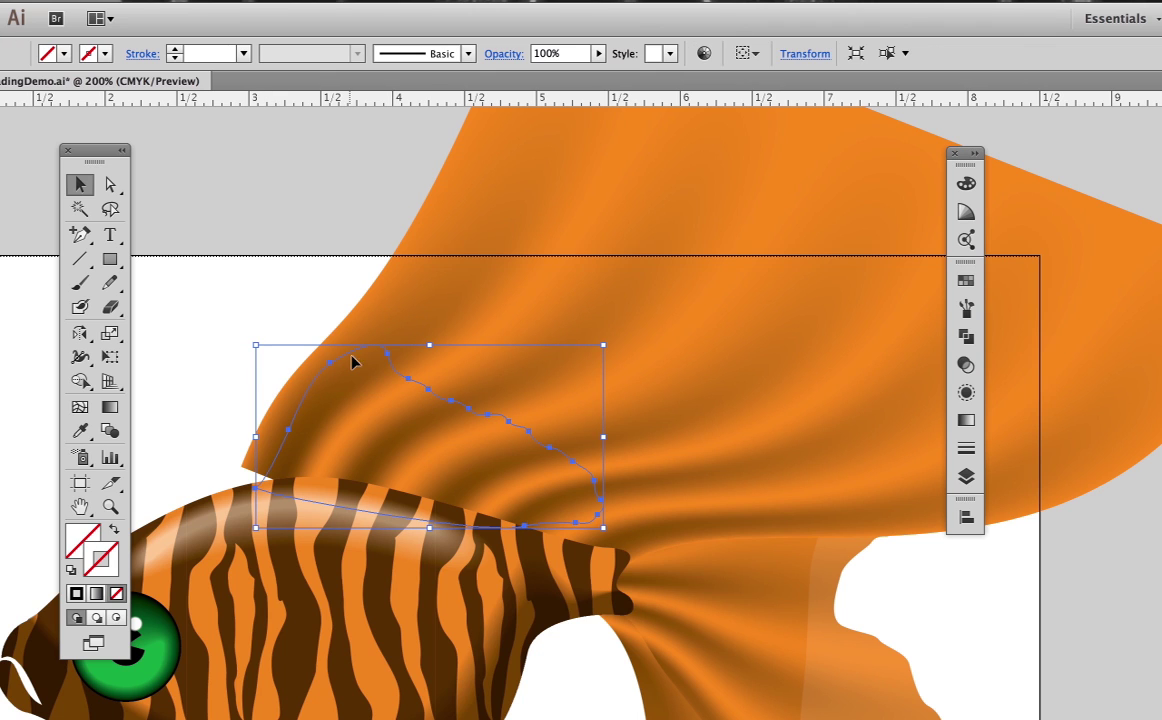
left_click(175, 2)
mouse_move(280, 28)
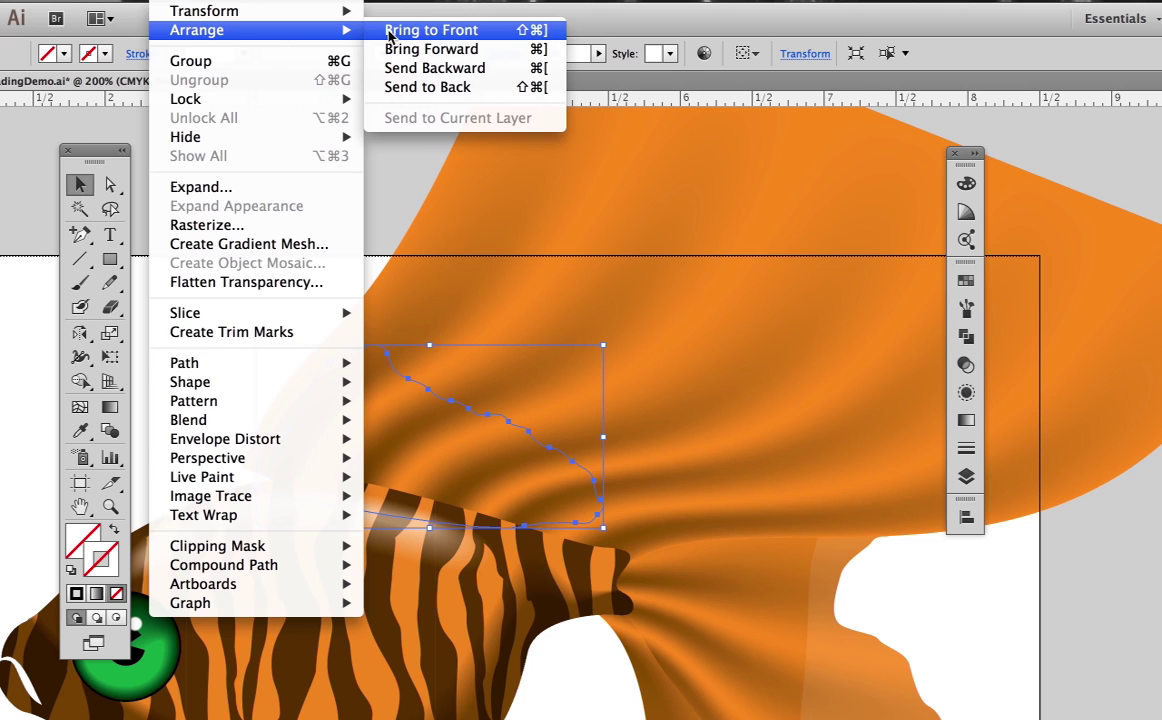
left_click(395, 27)
Clip the large orange blend inside the fin outline with a clipping mask
left_click(465, 230, "shift")
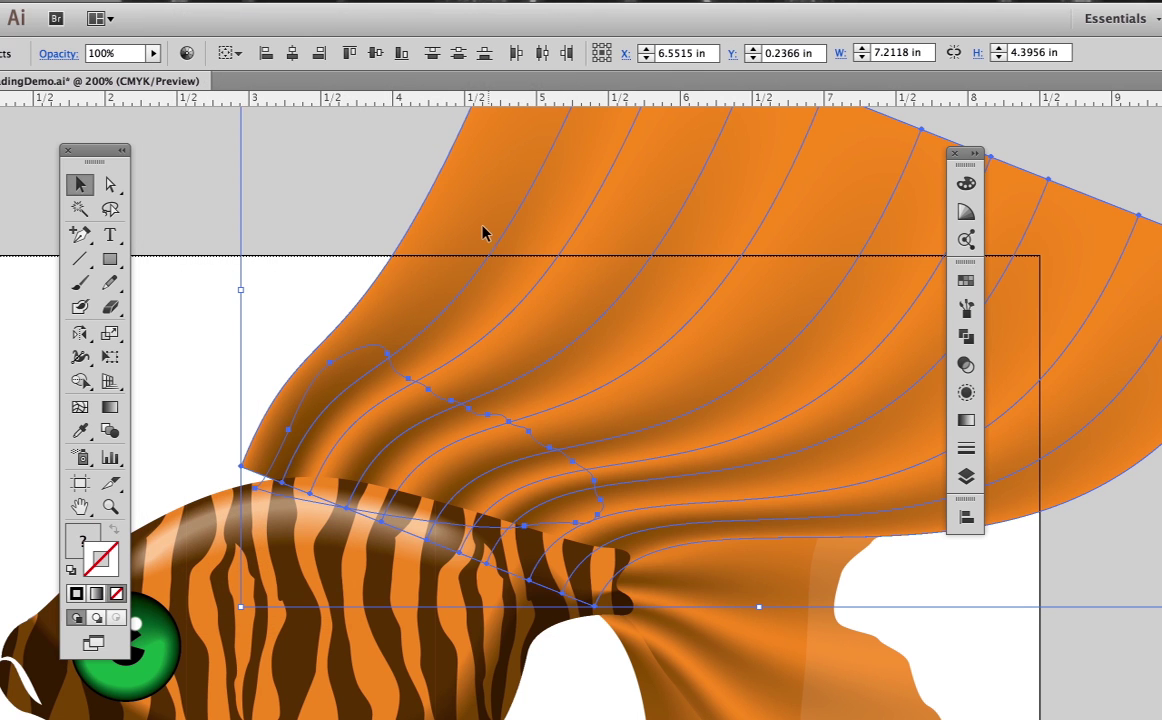
left_click(180, 6)
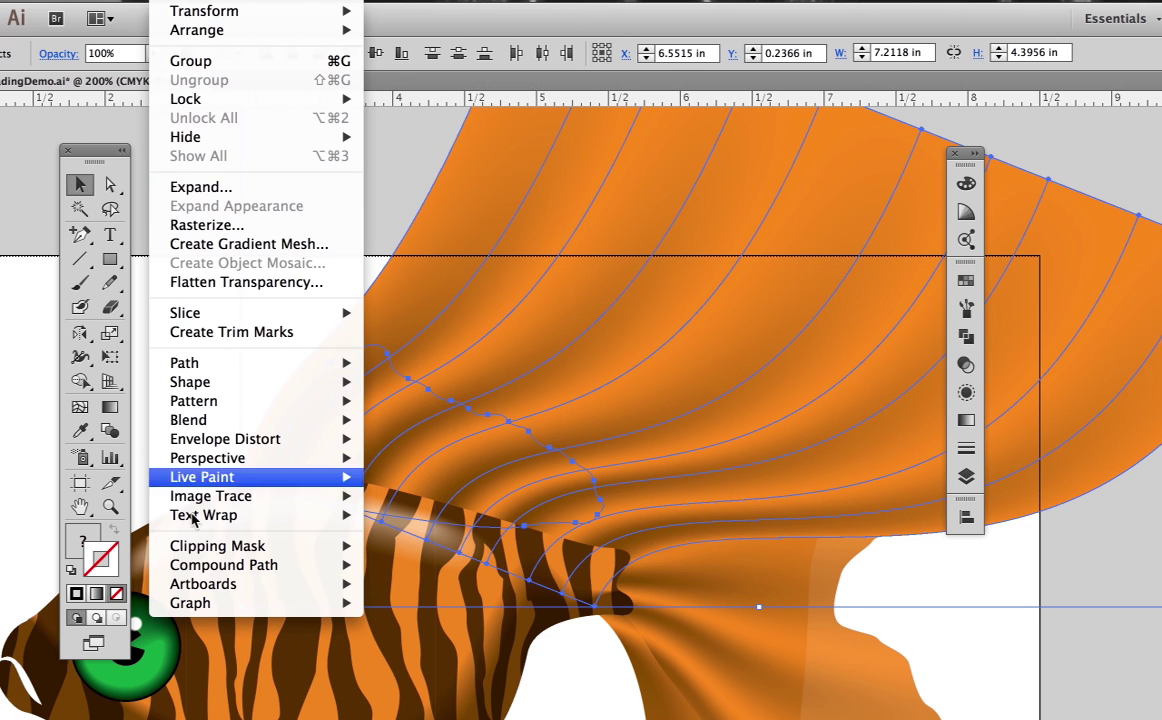
mouse_move(328, 550)
left_click(395, 546)
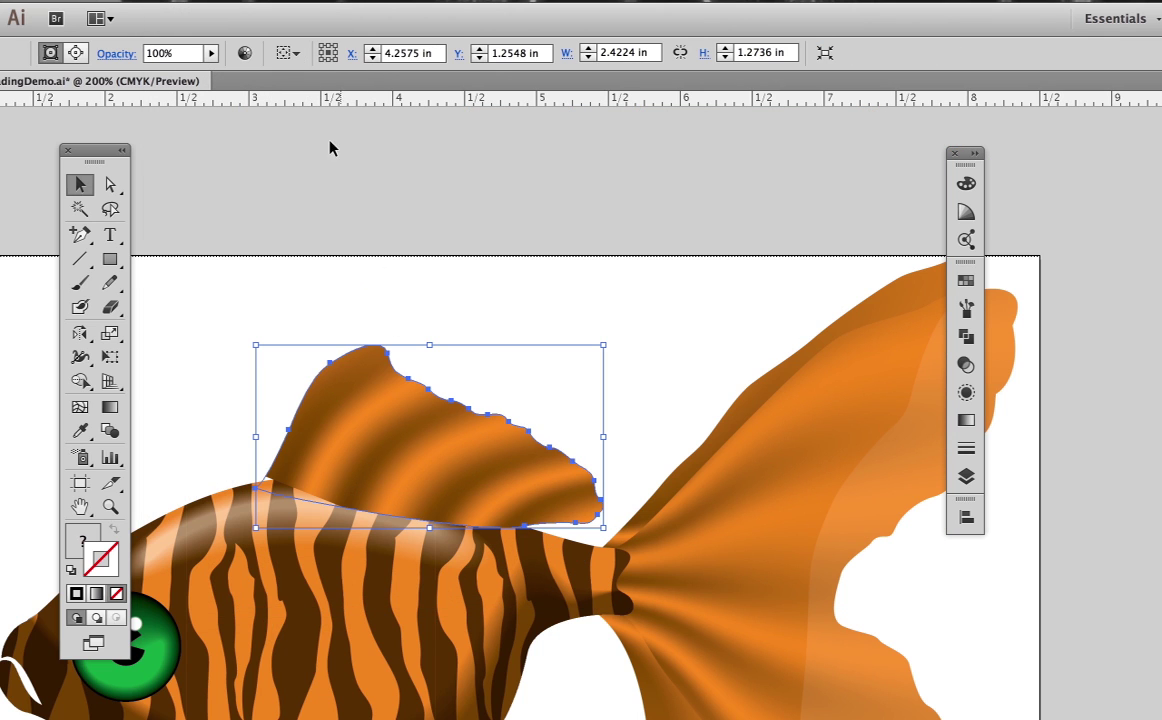
Send the clipped dorsal fin behind the fish body and deselect
left_click(180, 6)
mouse_move(200, 30)
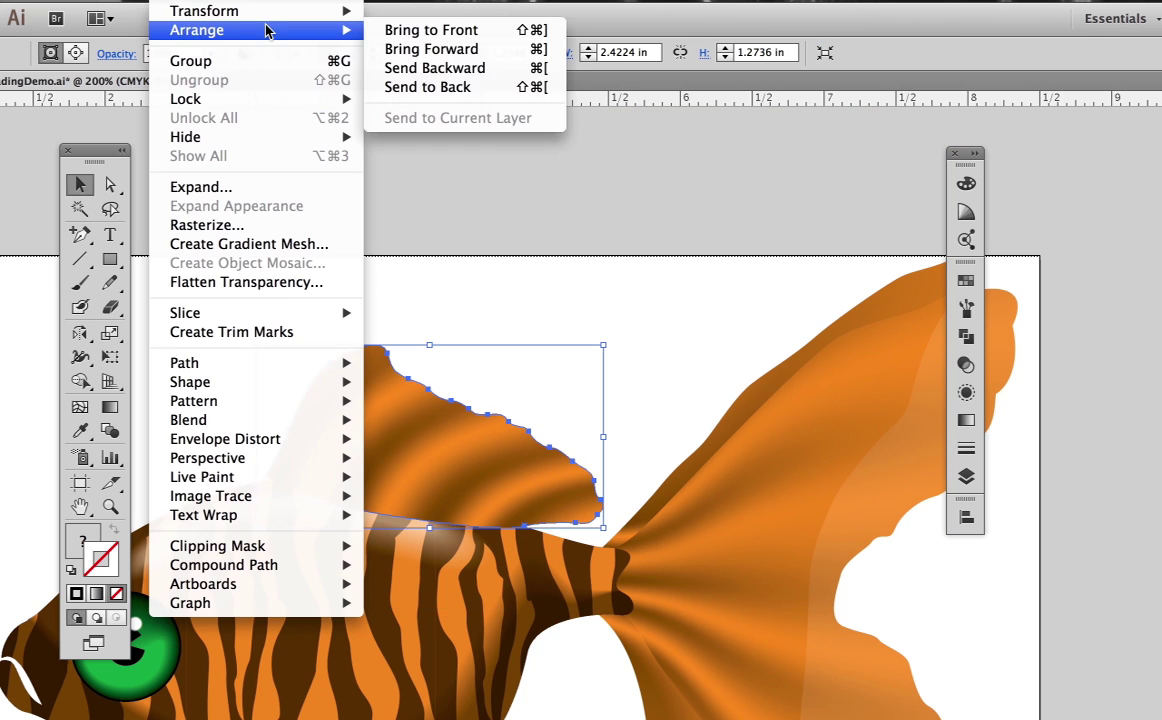
left_click(420, 89)
left_click(240, 356)
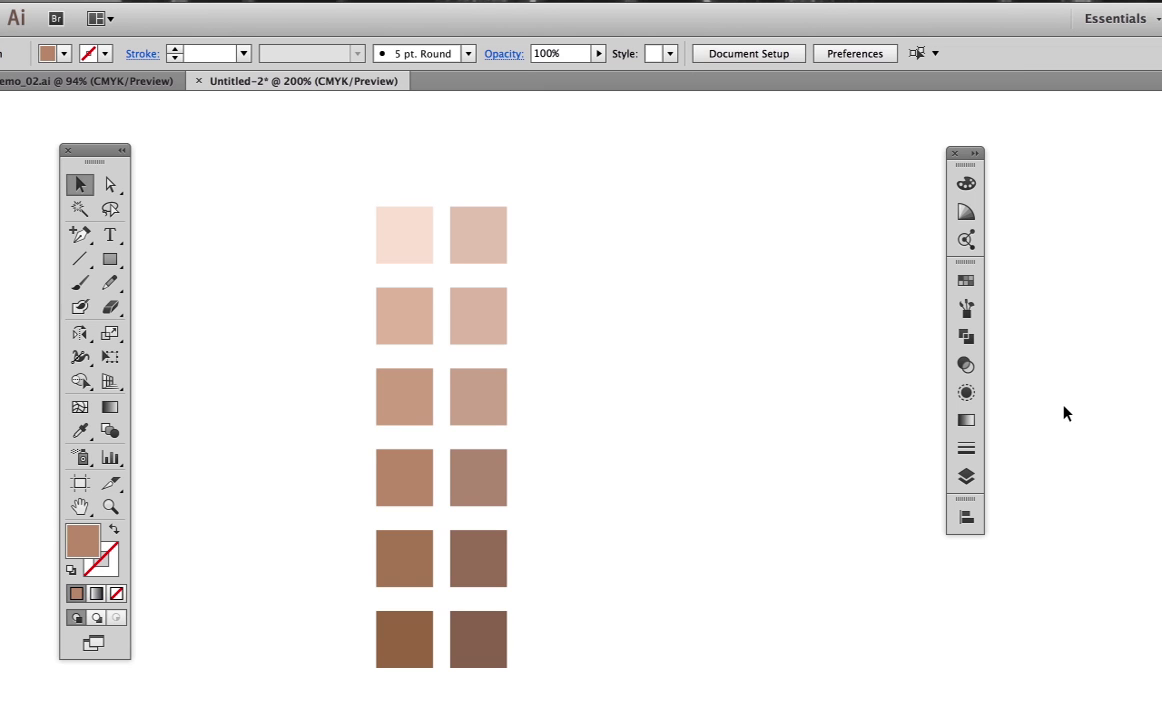
Fill the top-right square with the lightest Skintones swatch (C 0, M 9, Y 15, K 3)
left_click(450, 0)
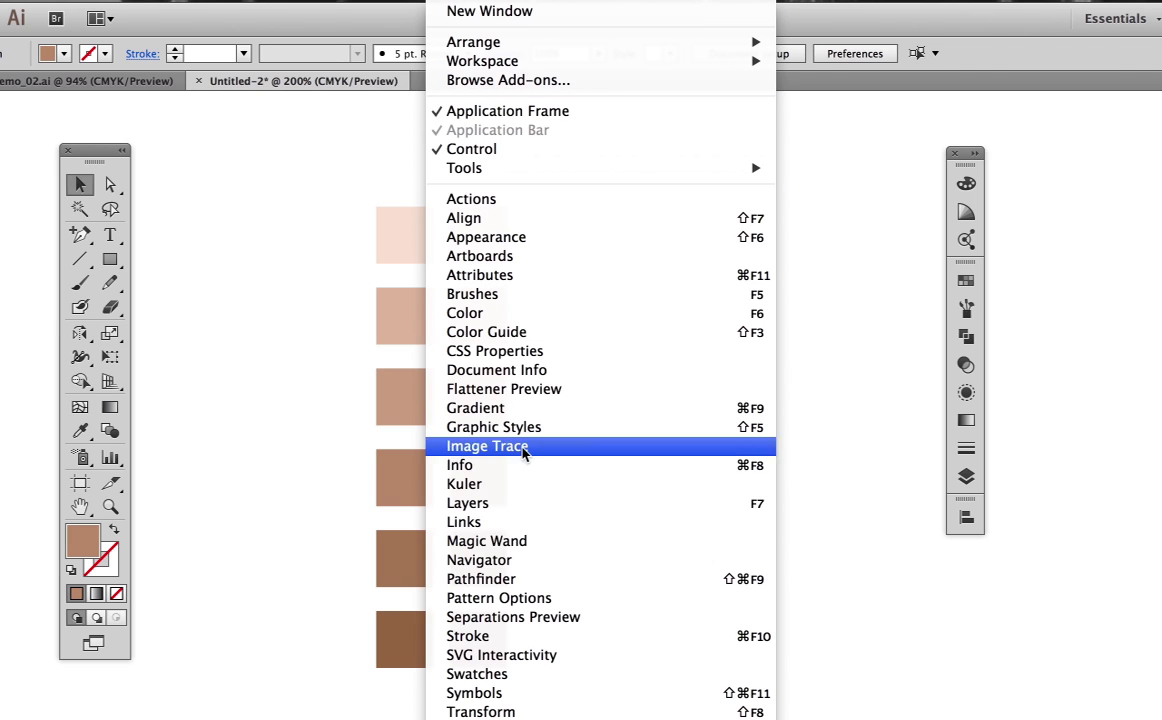
mouse_move(500, 719)
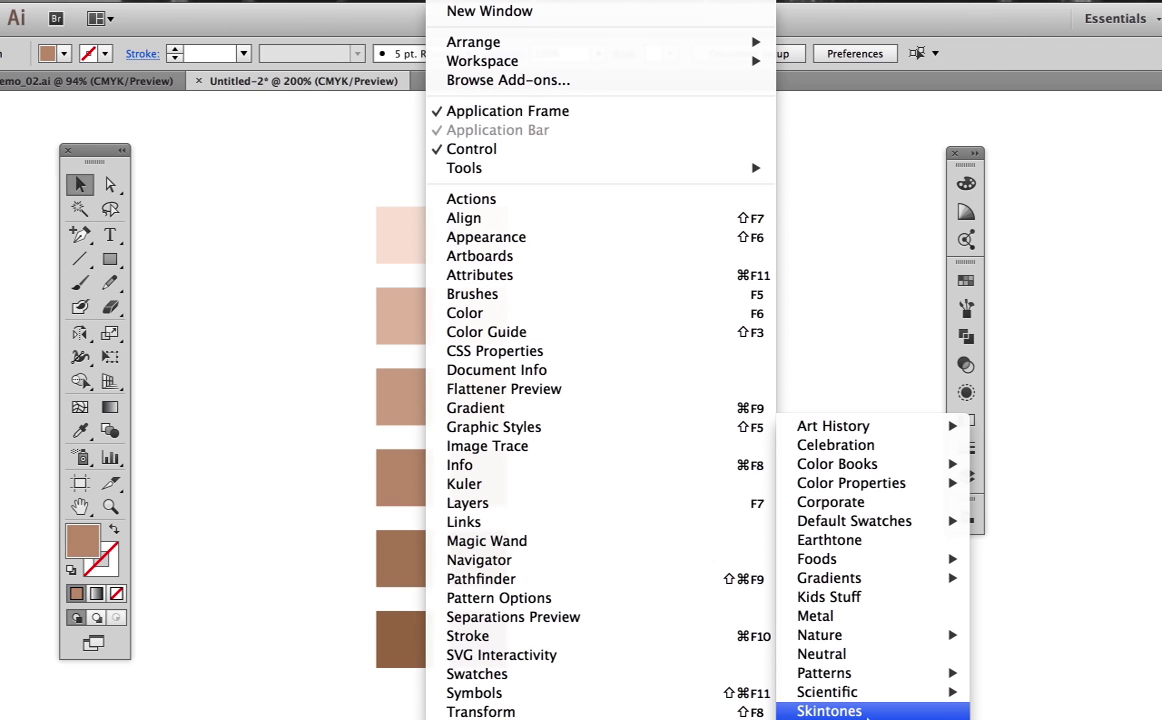
left_click(866, 711)
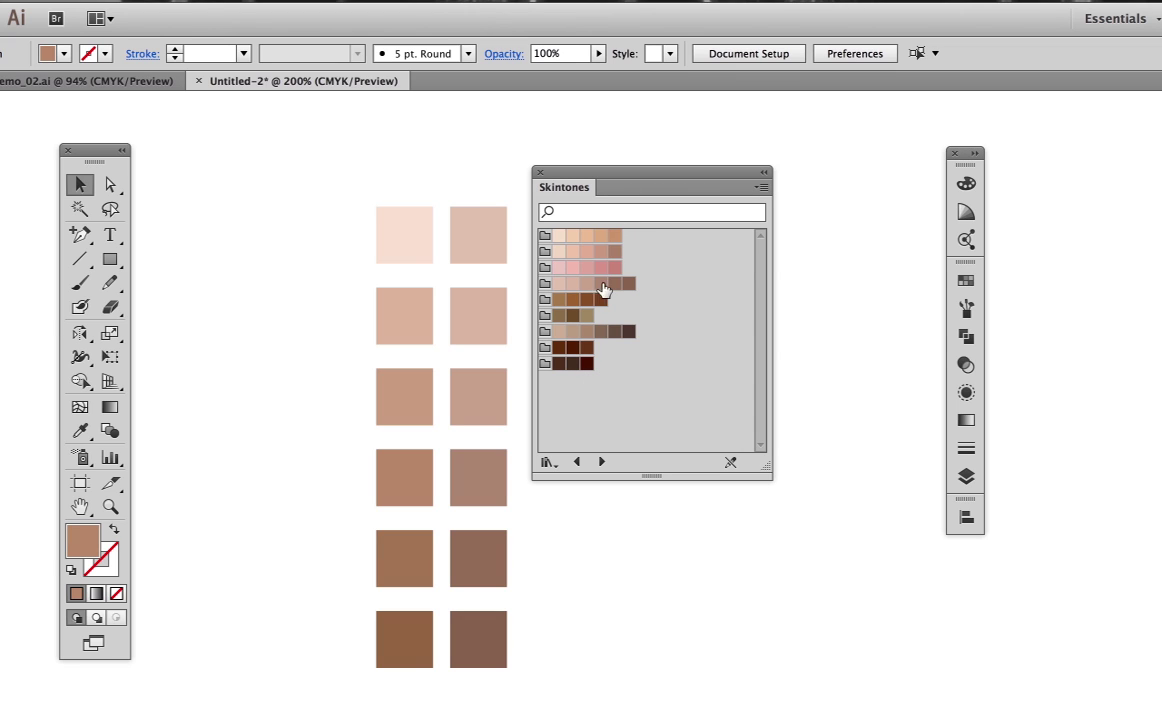
left_click(561, 238)
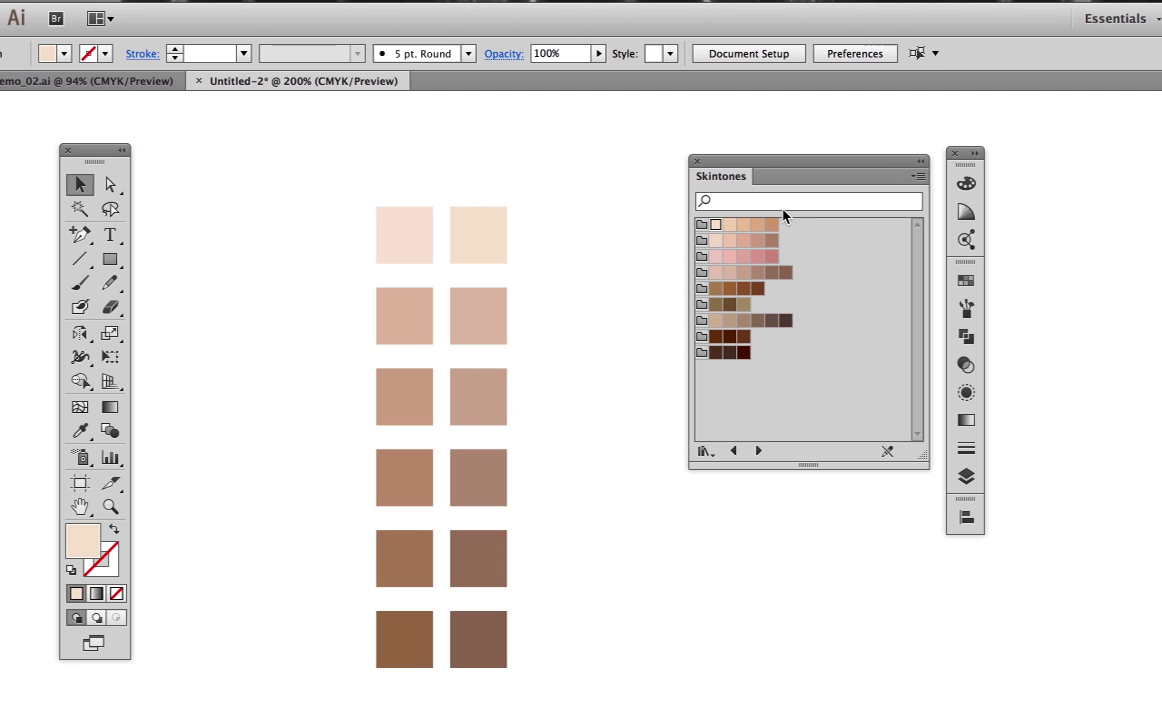
left_click(697, 161)
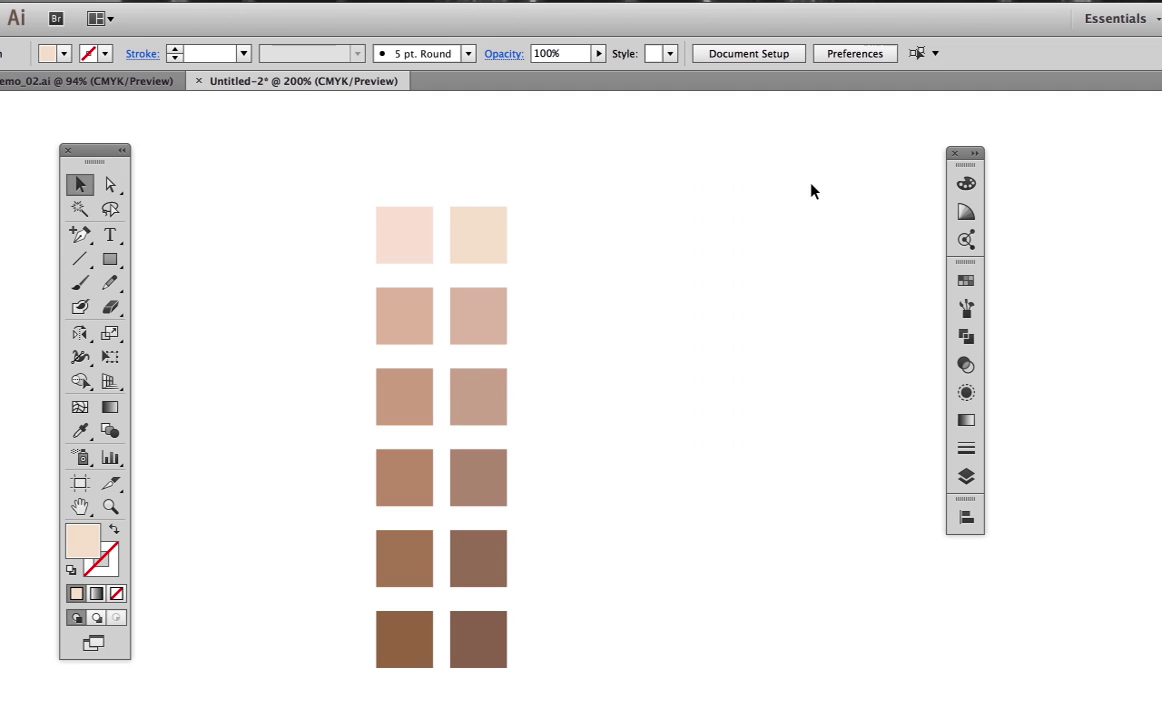
left_click(966, 183)
left_click(489, 236)
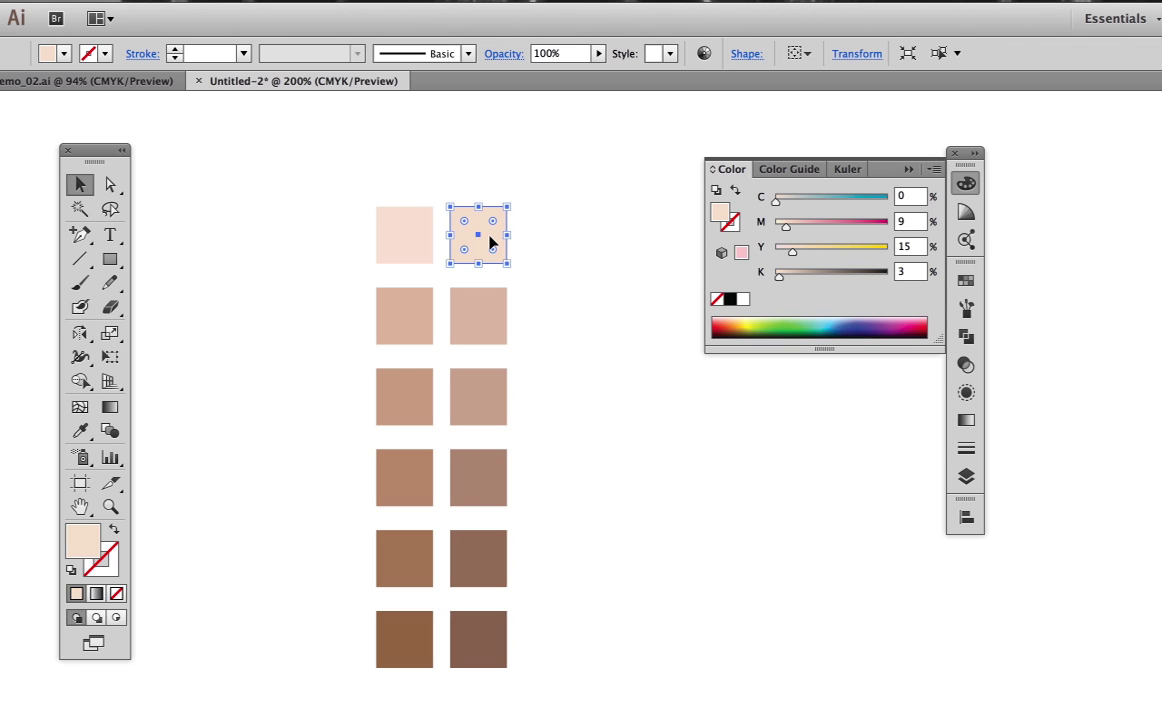
left_click(483, 330)
left_click(480, 397)
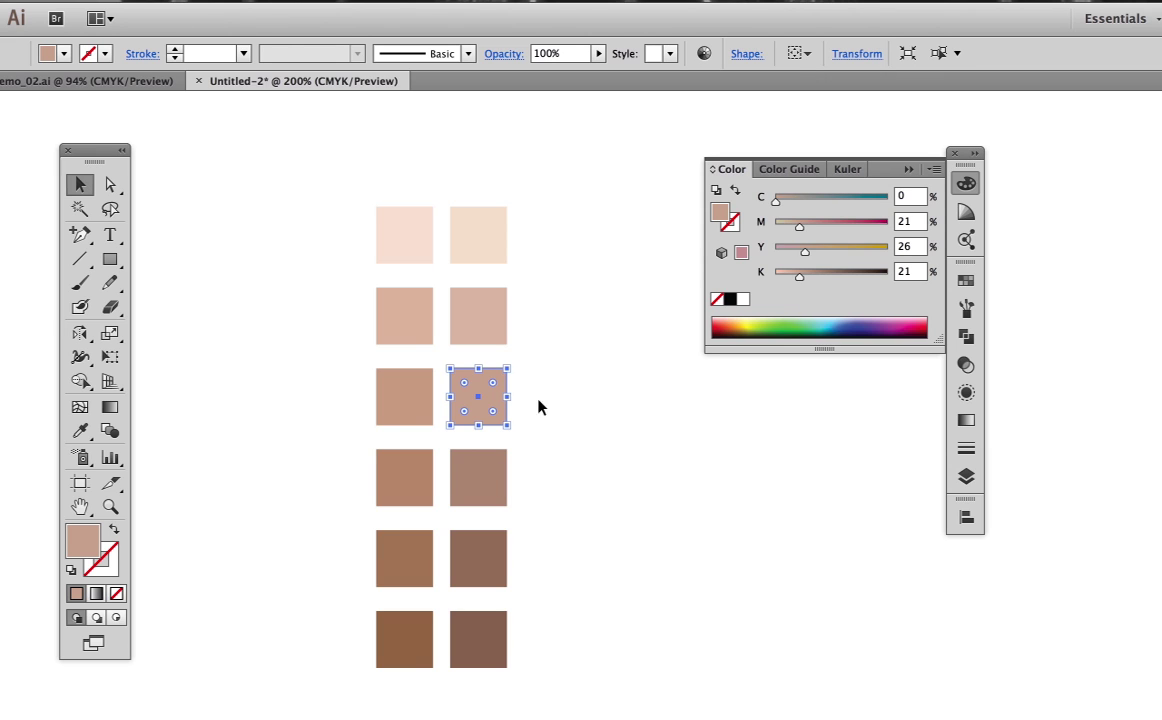
left_click(344, 250)
left_click_drag(338, 234, 400, 695)
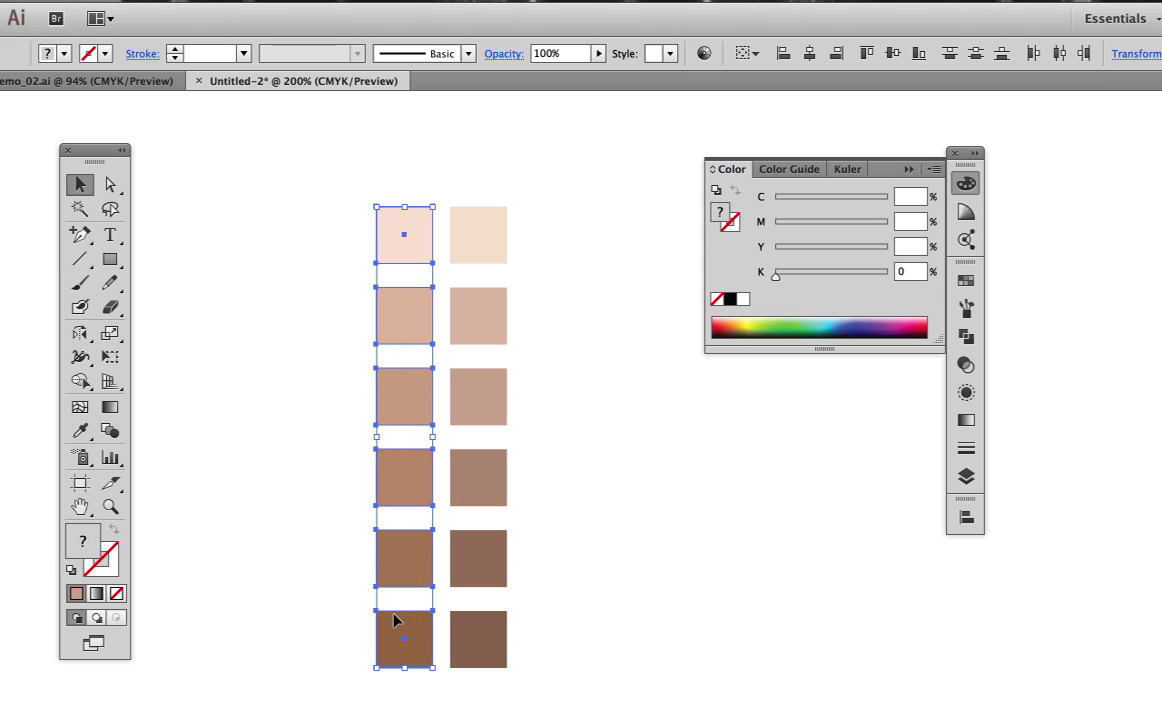
left_click(338, 255)
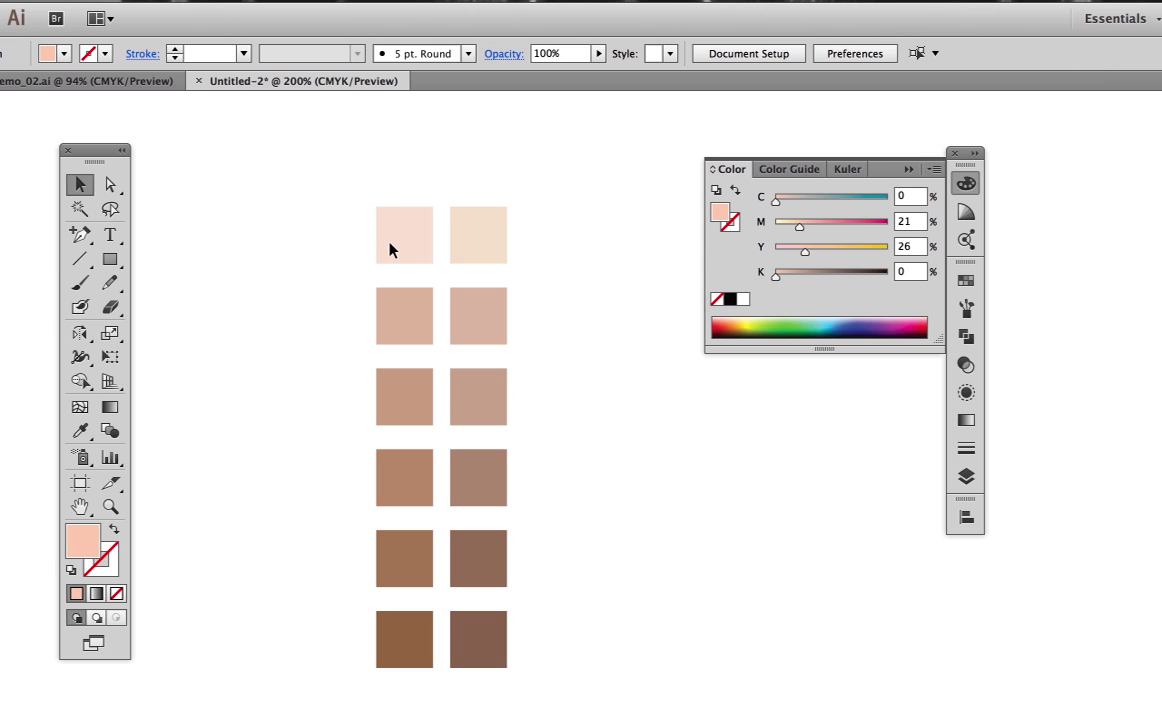
left_click(392, 252)
left_click(420, 322)
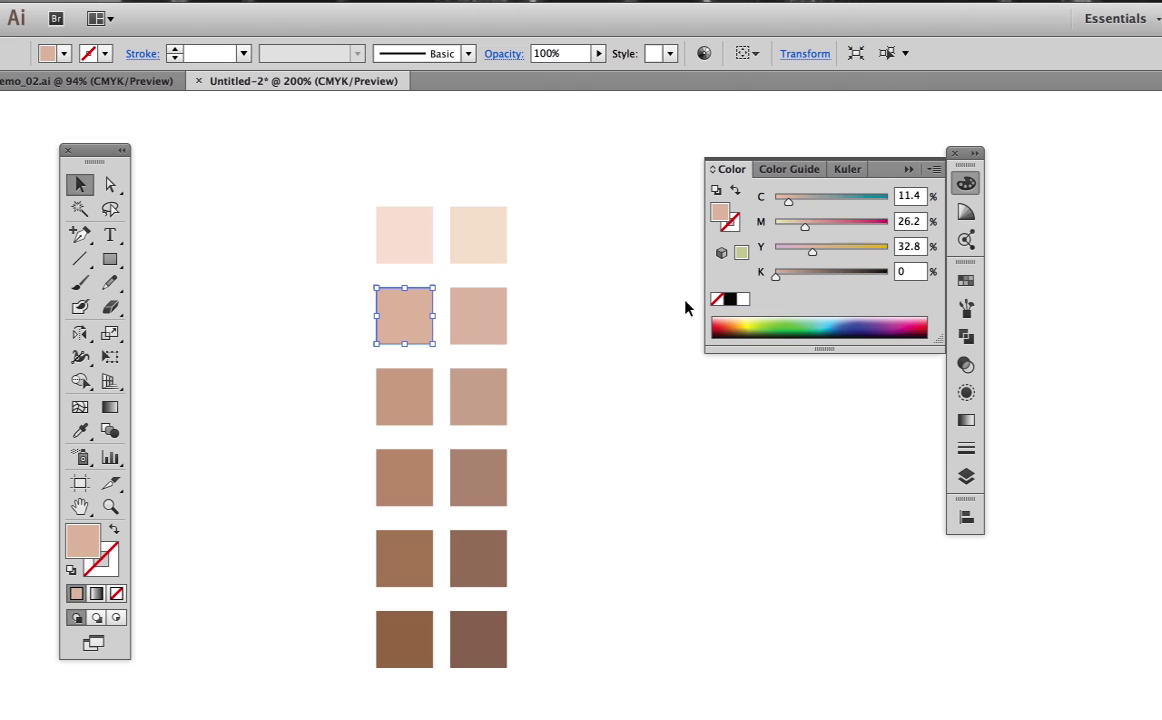
left_click(410, 398)
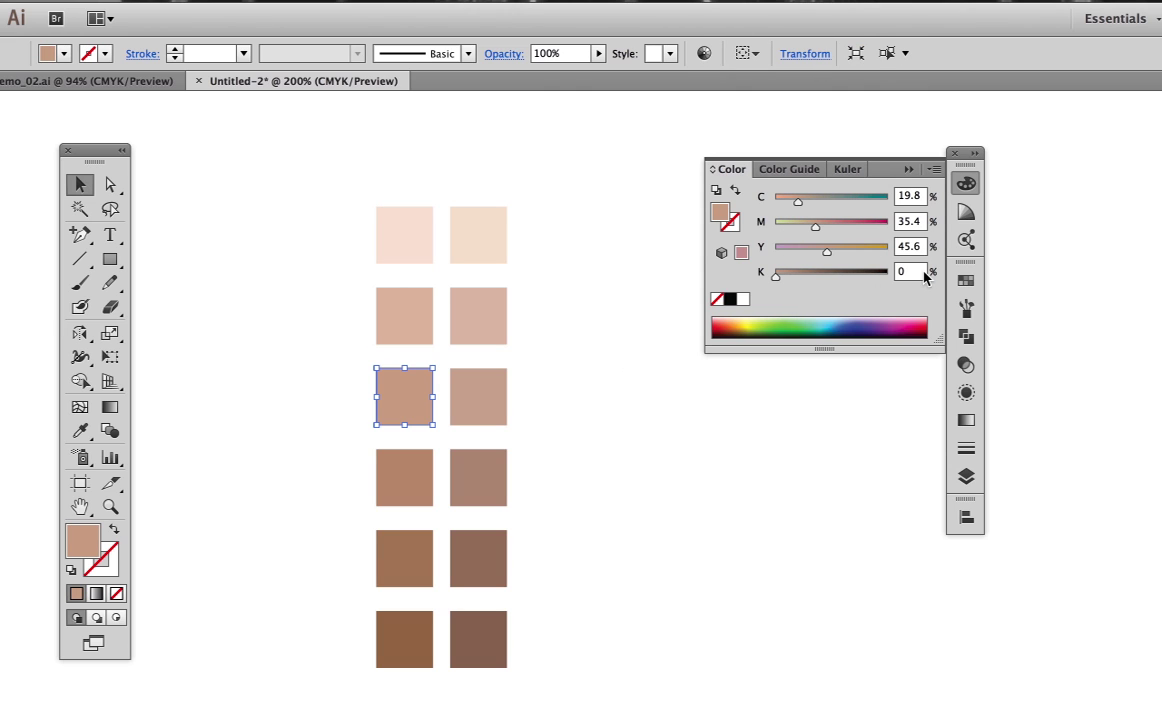
left_click(408, 481)
left_click(312, 491)
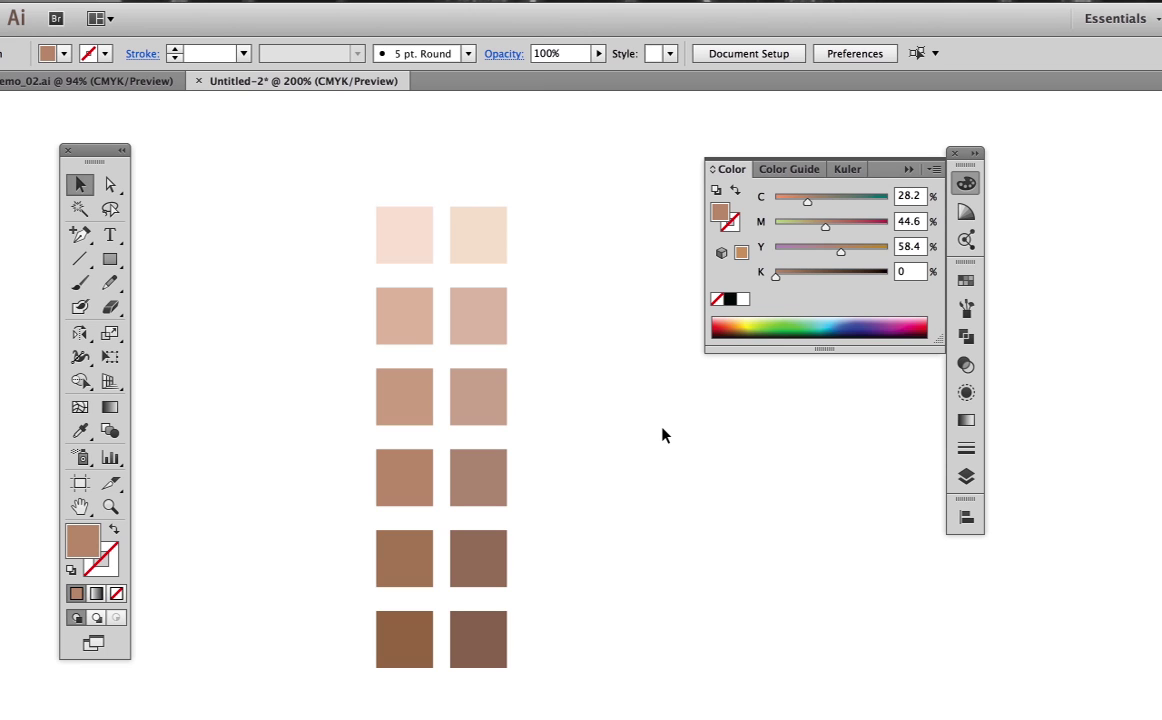
left_click(906, 172)
Copy the palest and darkest brown squares into a new right column
left_click(410, 243)
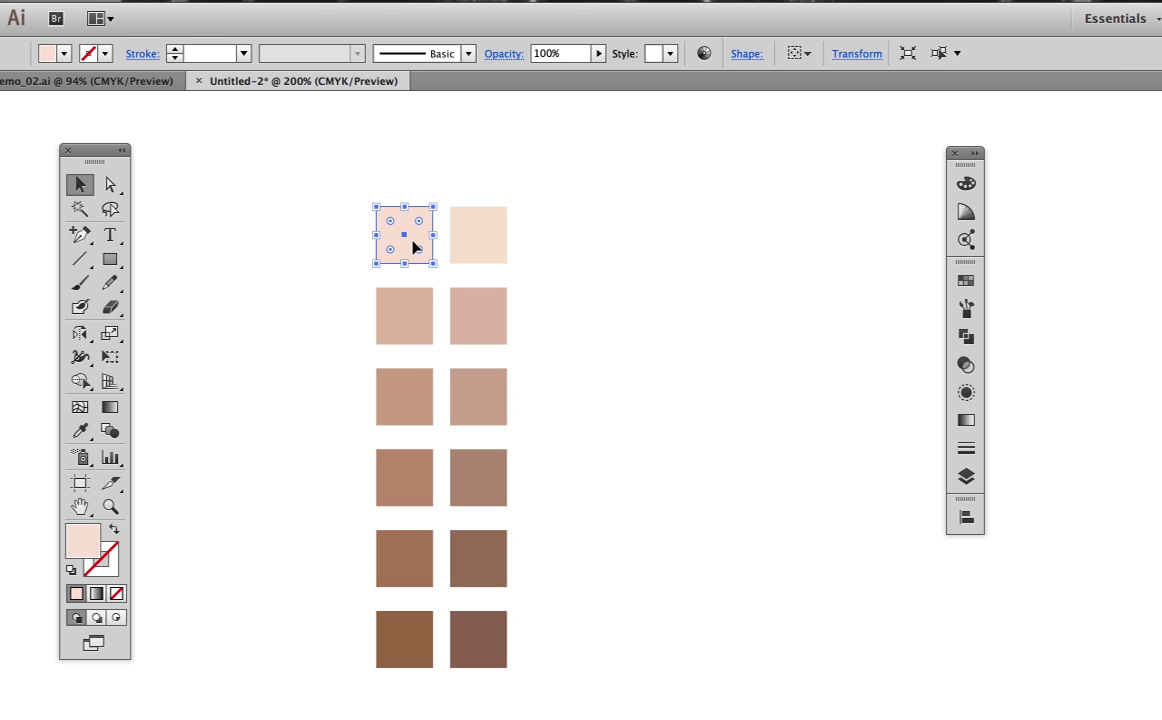
left_click_drag(415, 247, 693, 247)
left_click(411, 637)
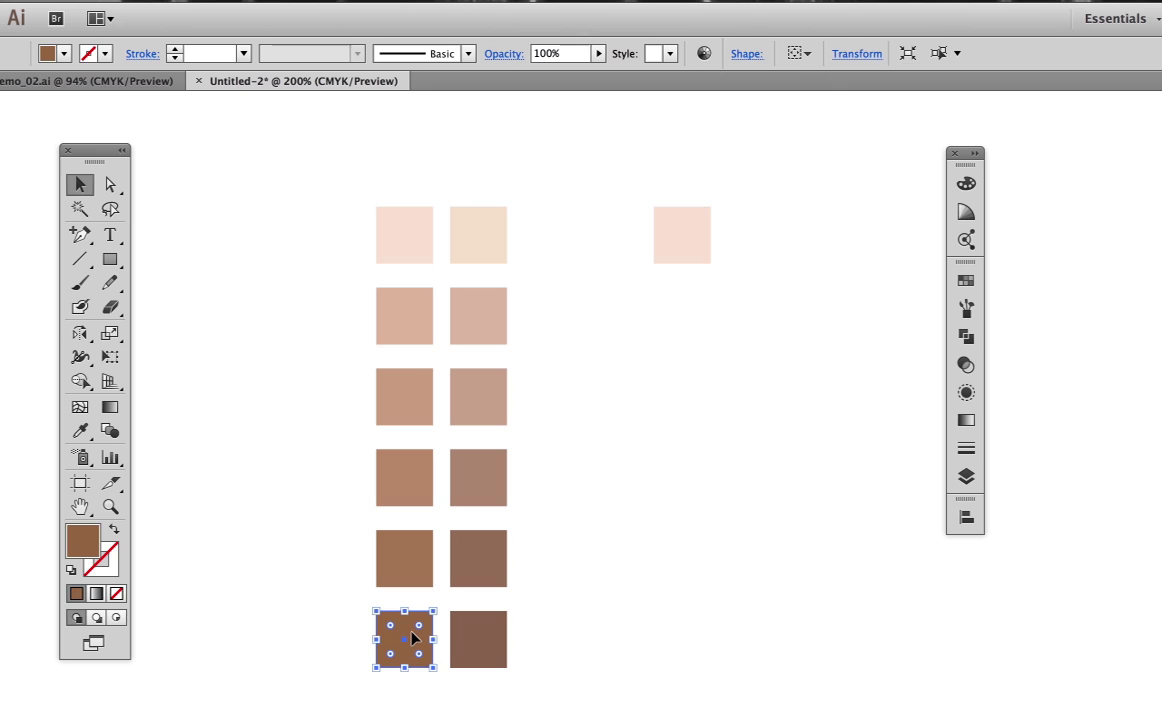
left_click_drag(411, 637, 684, 630)
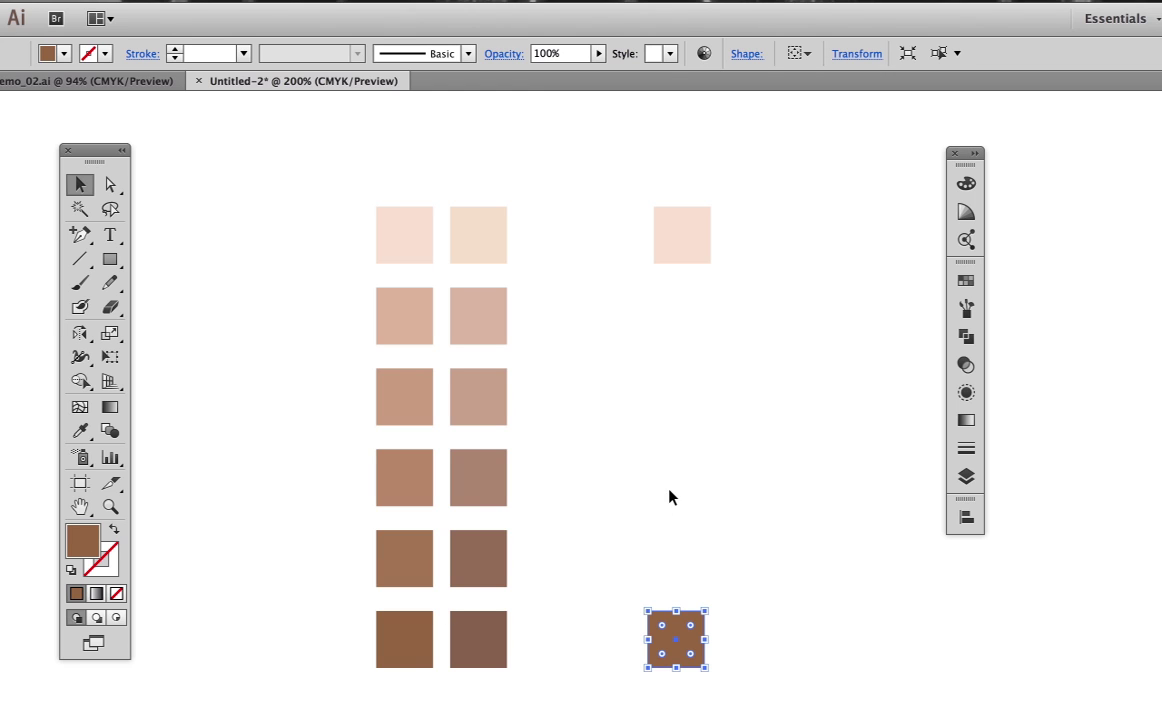
left_click(614, 549)
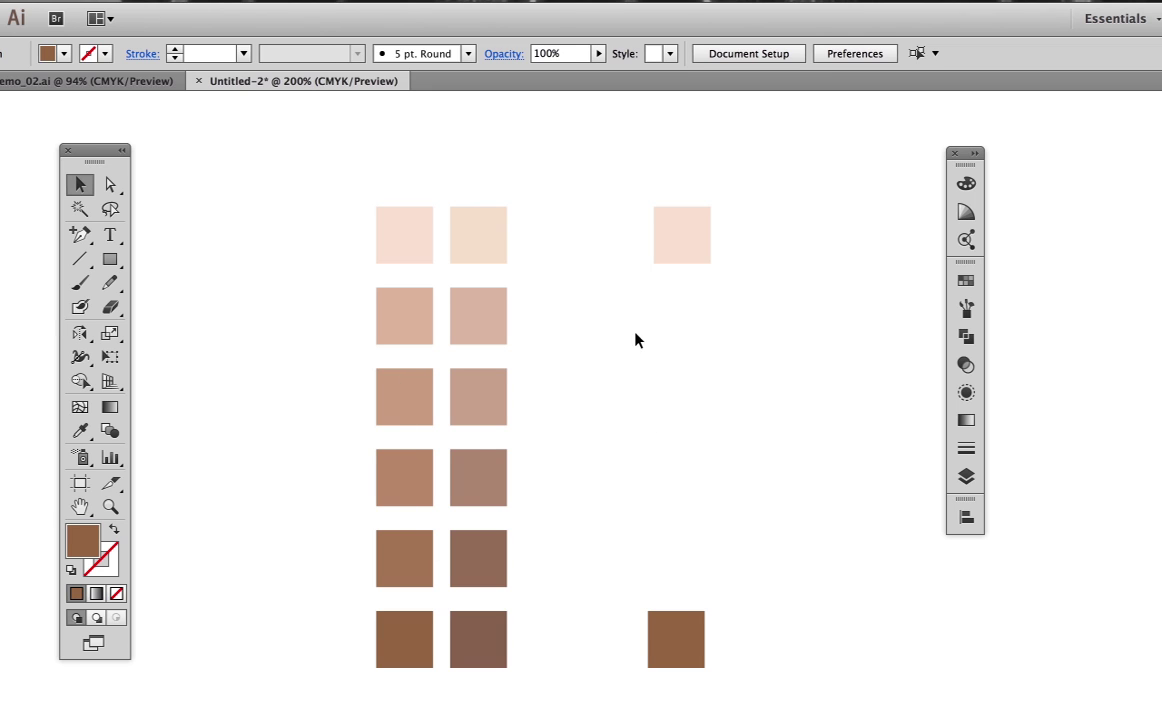
Blend the two right-column squares using 4 specified steps
left_click_drag(602, 185, 750, 702)
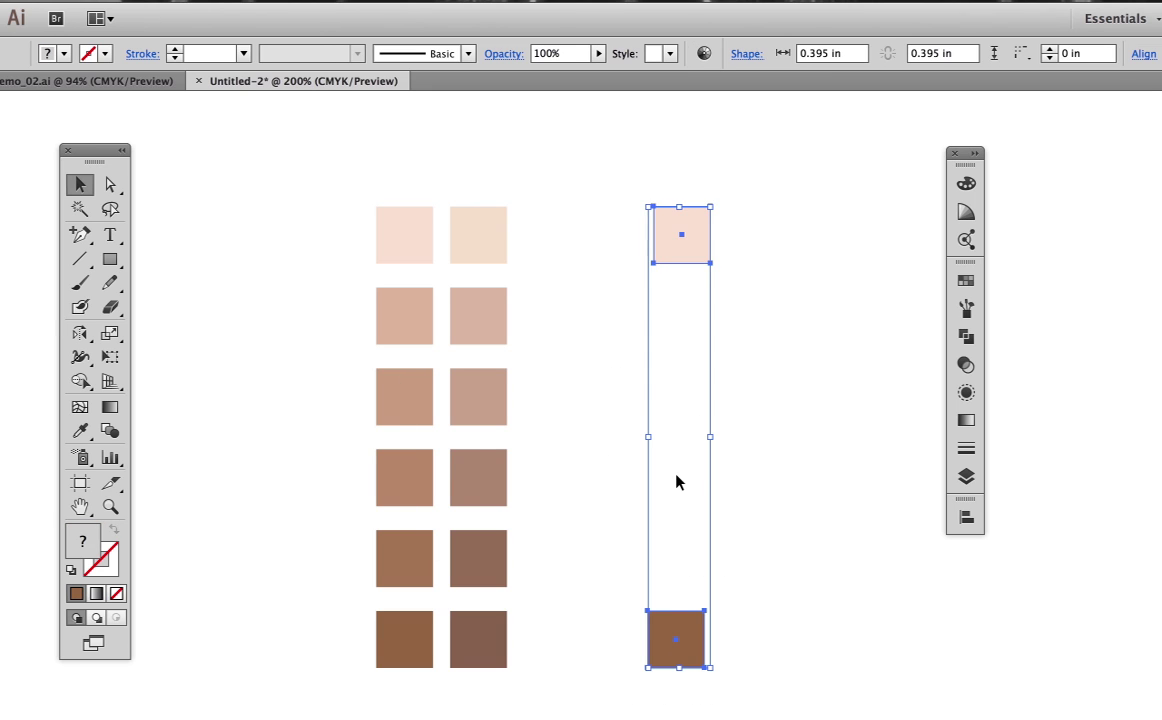
left_click(185, 3)
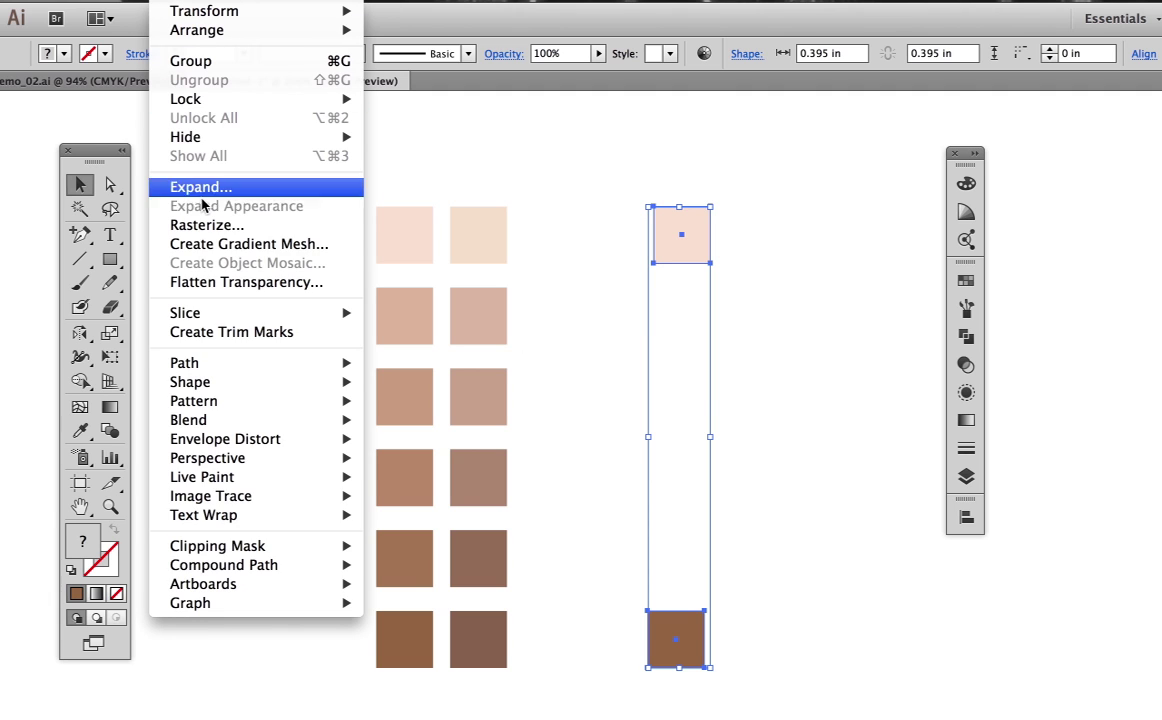
mouse_move(207, 418)
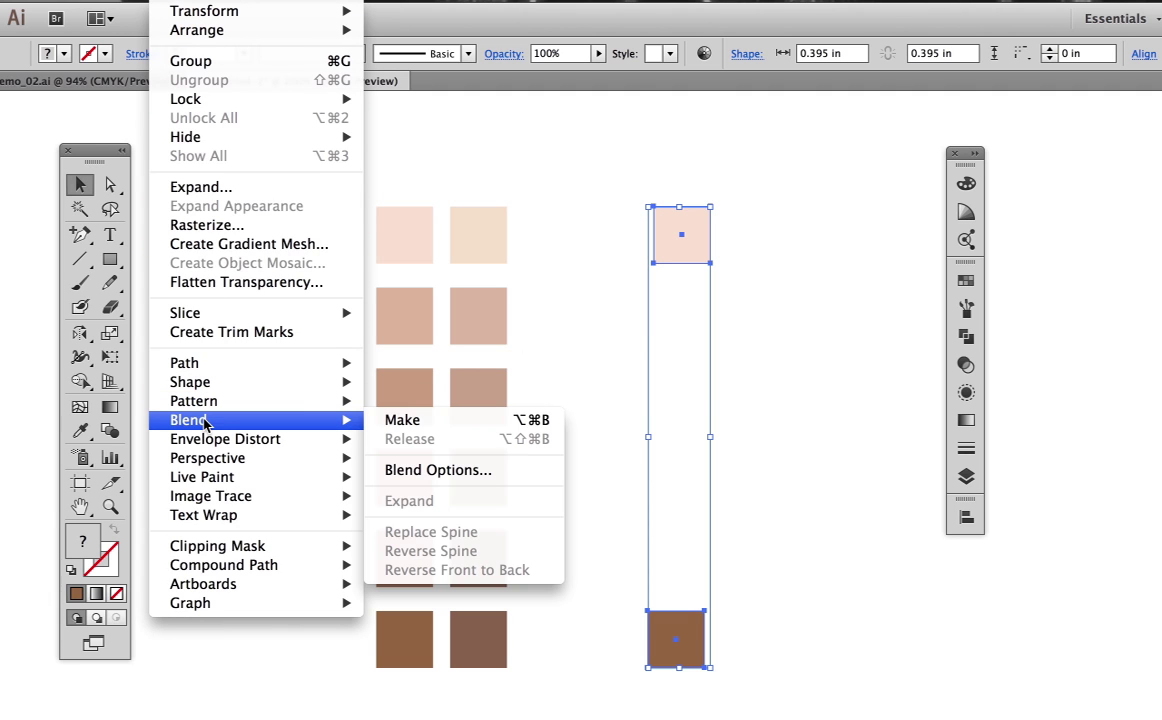
left_click(430, 471)
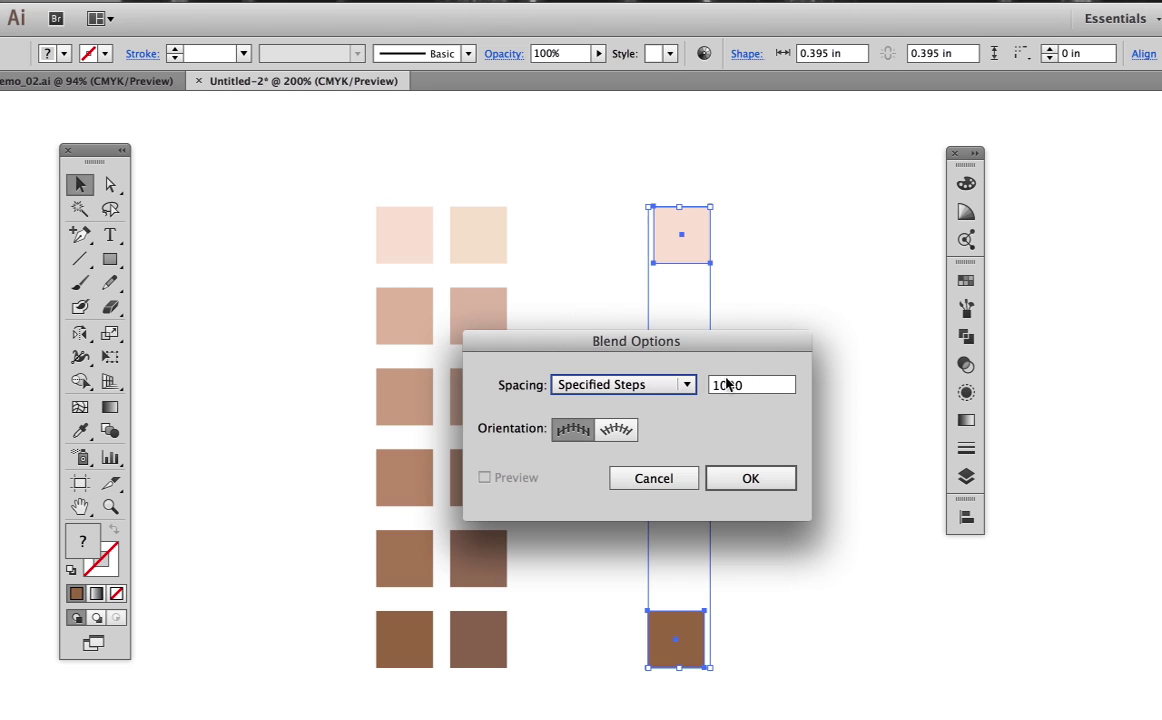
left_click(757, 386)
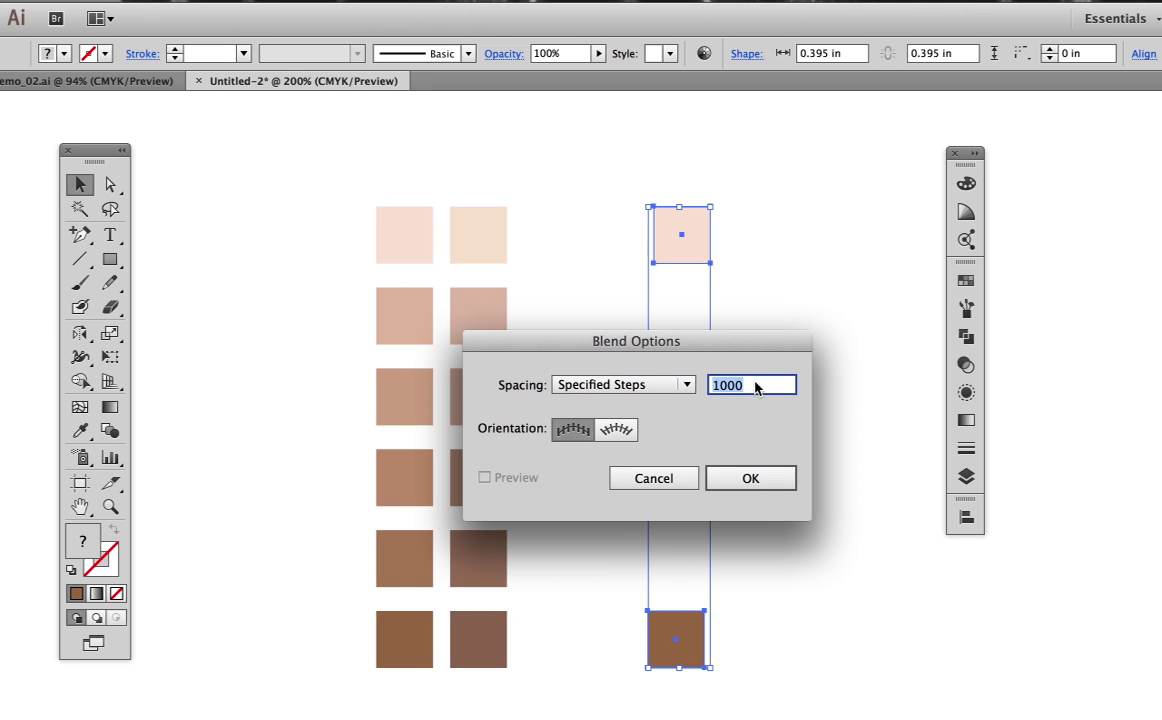
type("4")
left_click(750, 478)
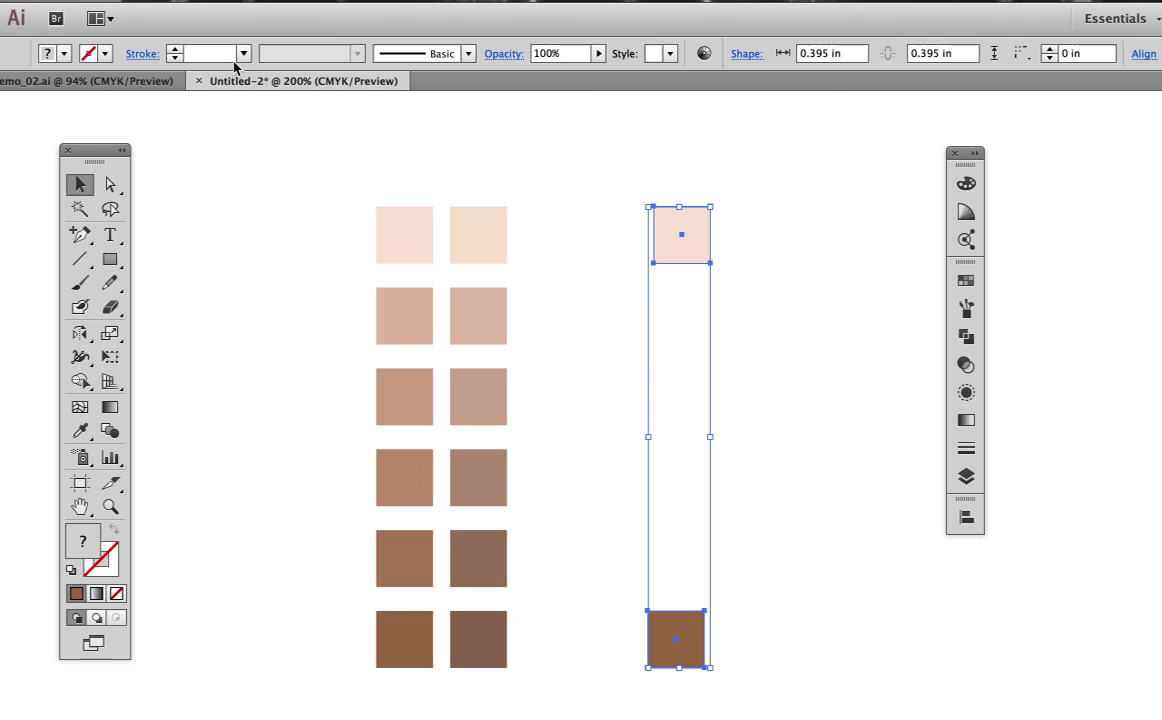
key("super+alt+b")
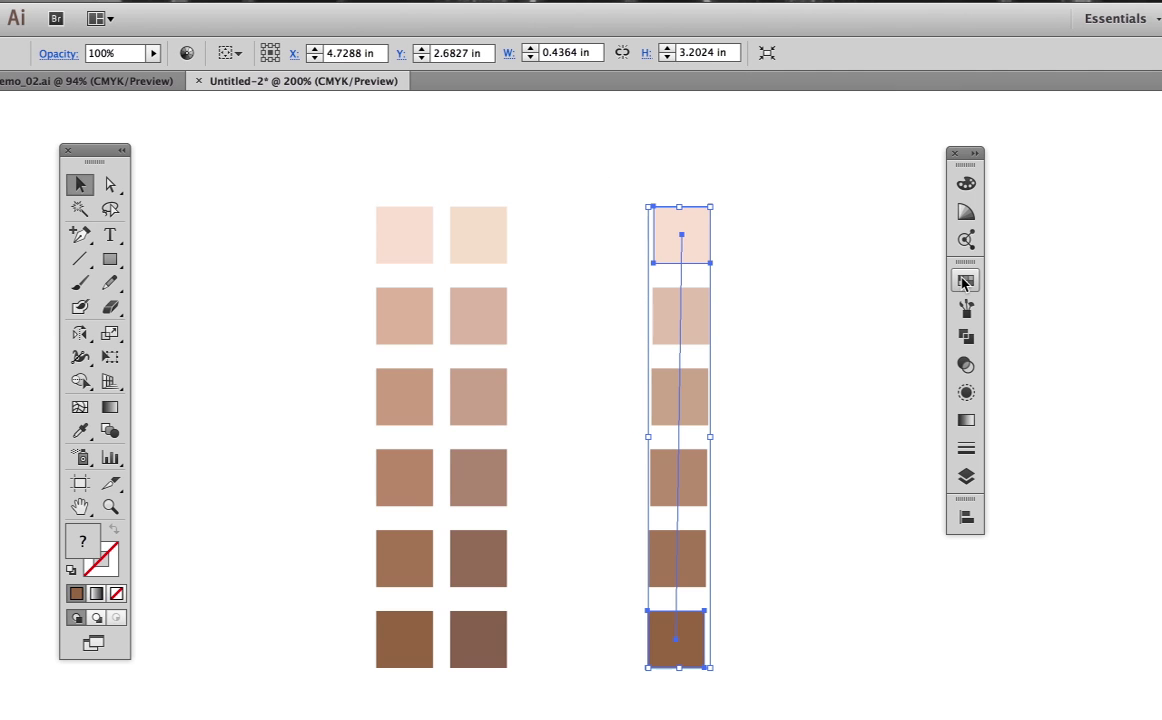
Expand the blend into separate squares and ungroup them
left_click(175, 0)
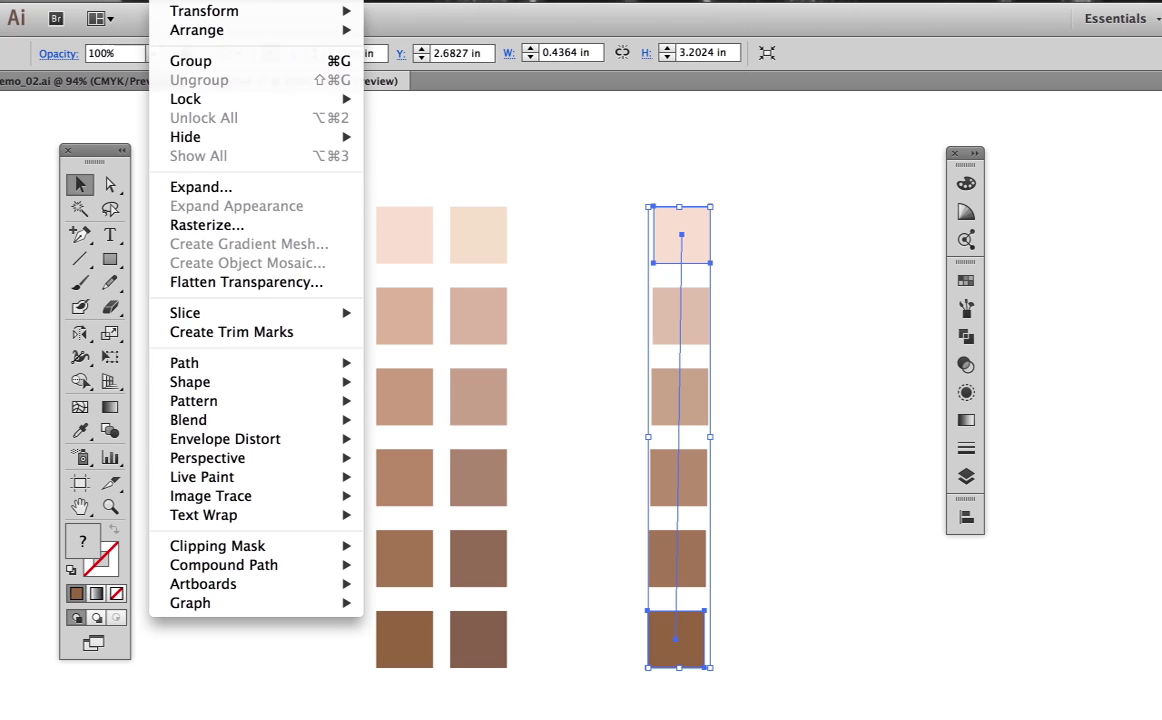
left_click(185, 187)
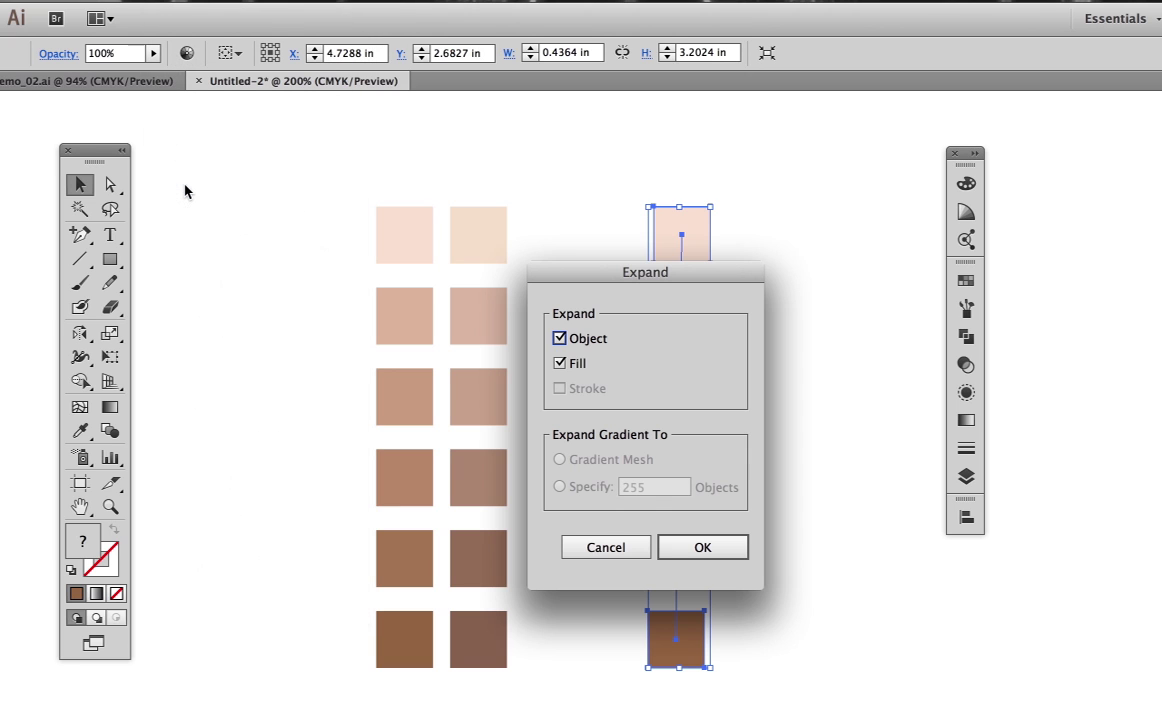
left_click(695, 547)
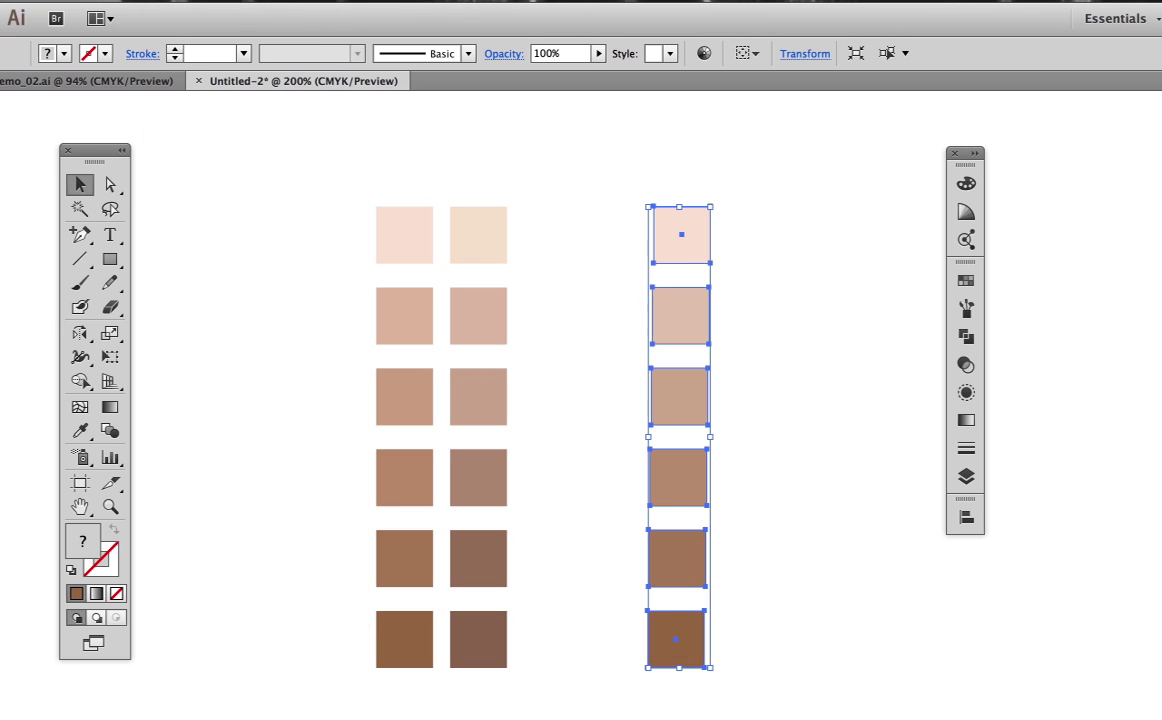
left_click(310, 0)
Create a new swatch colour group named 'Custom face tones'
left_click(324, 78)
left_click(966, 280)
left_click(934, 531)
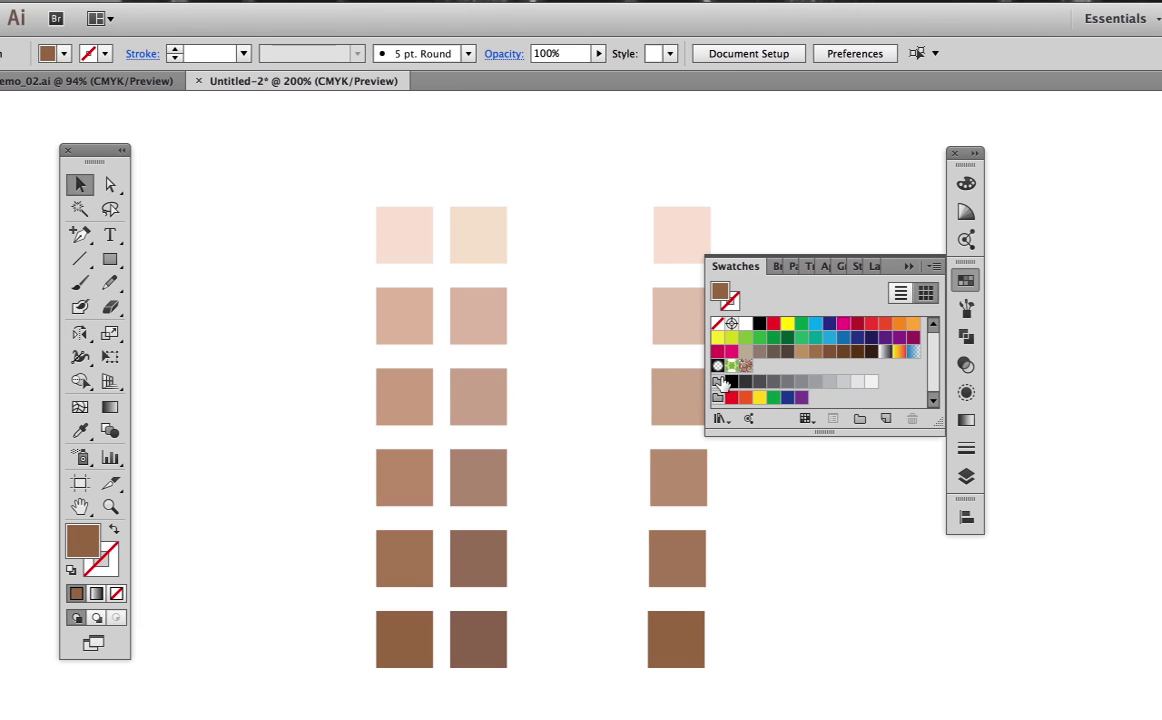
left_click(859, 419)
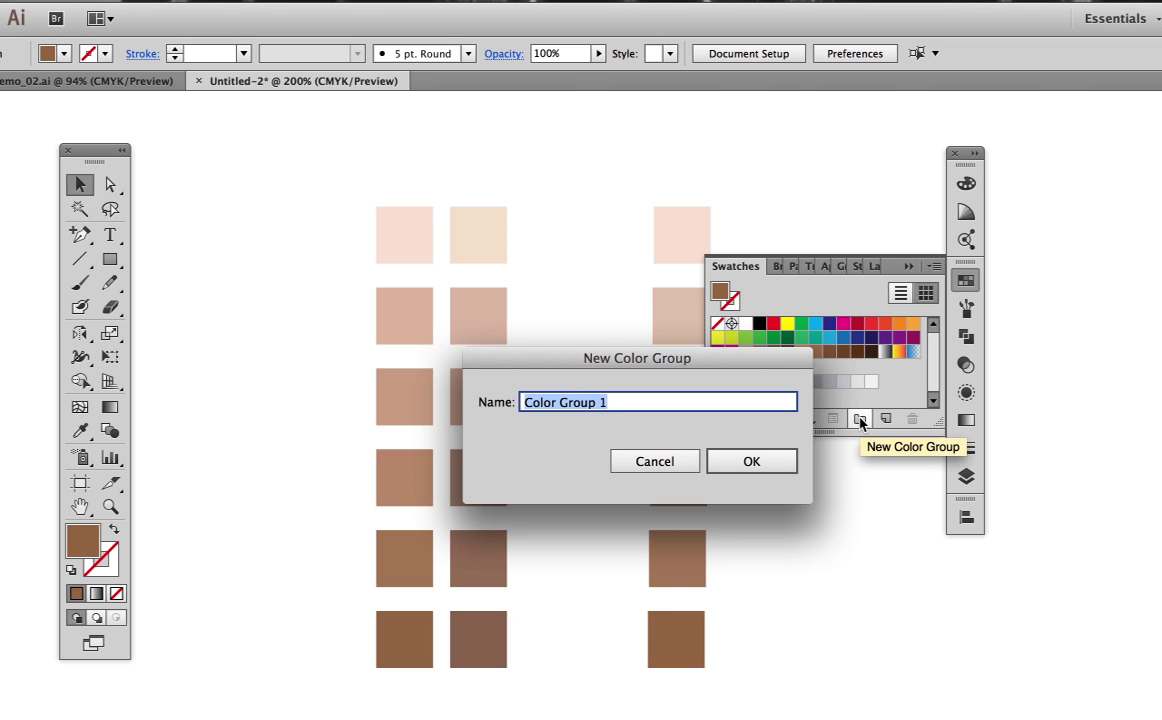
type("Custom f")
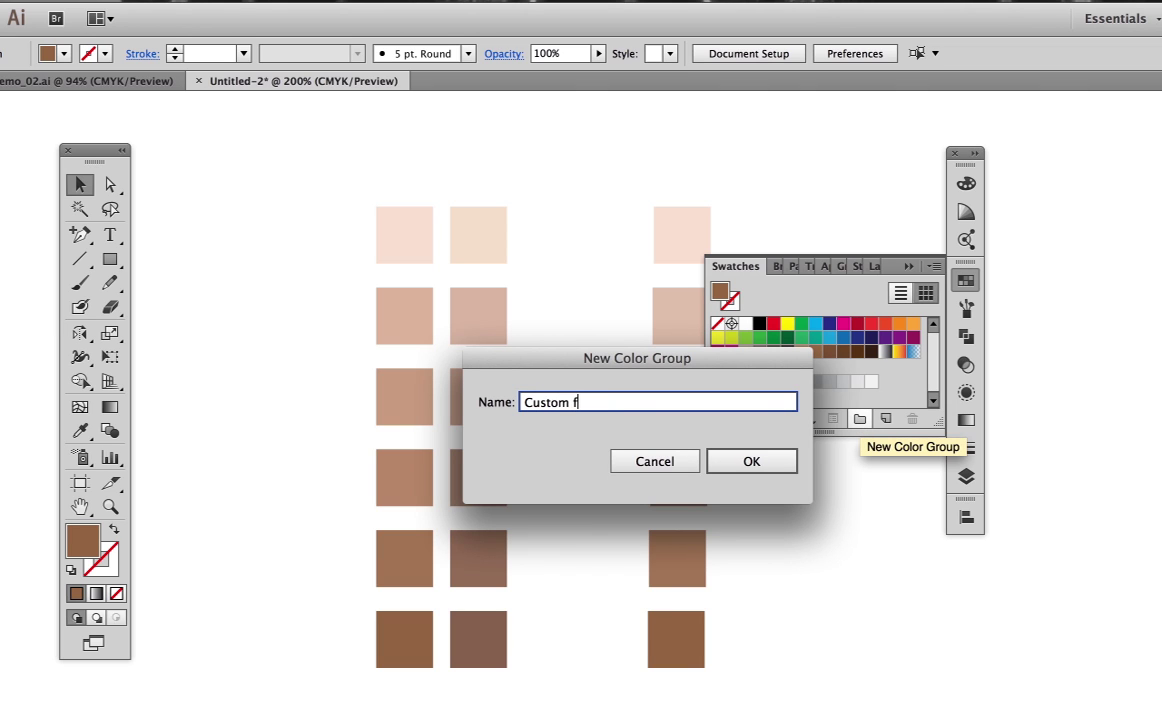
type("ace tones")
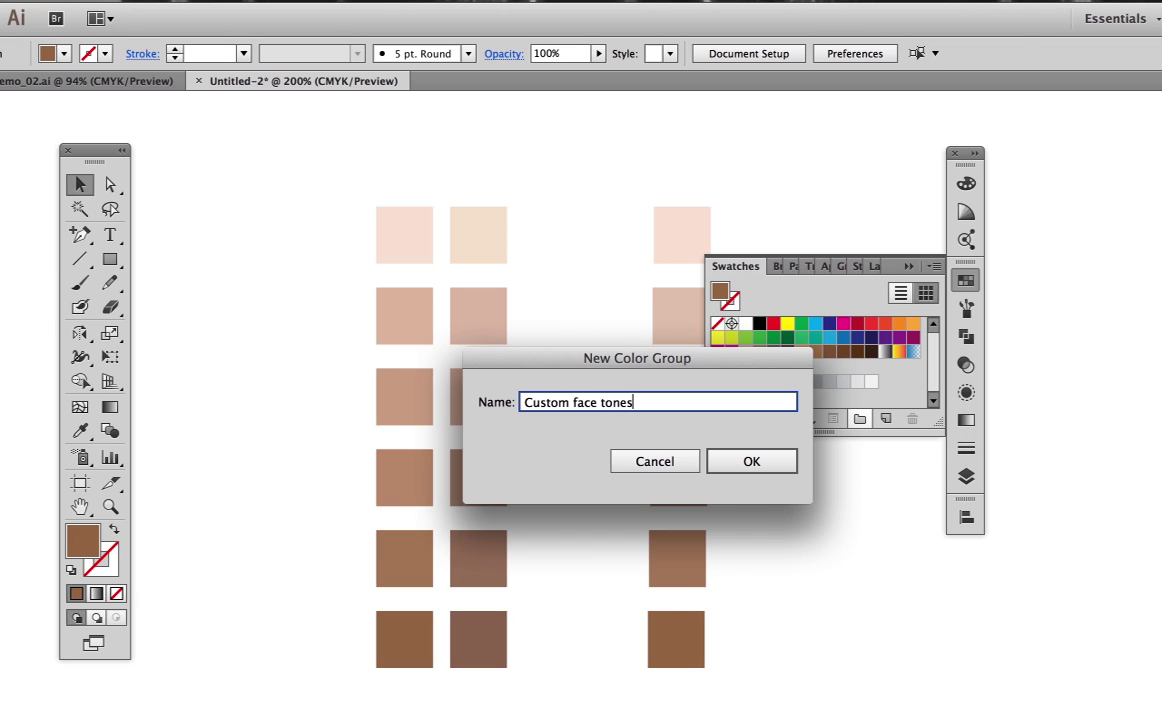
left_click(745, 461)
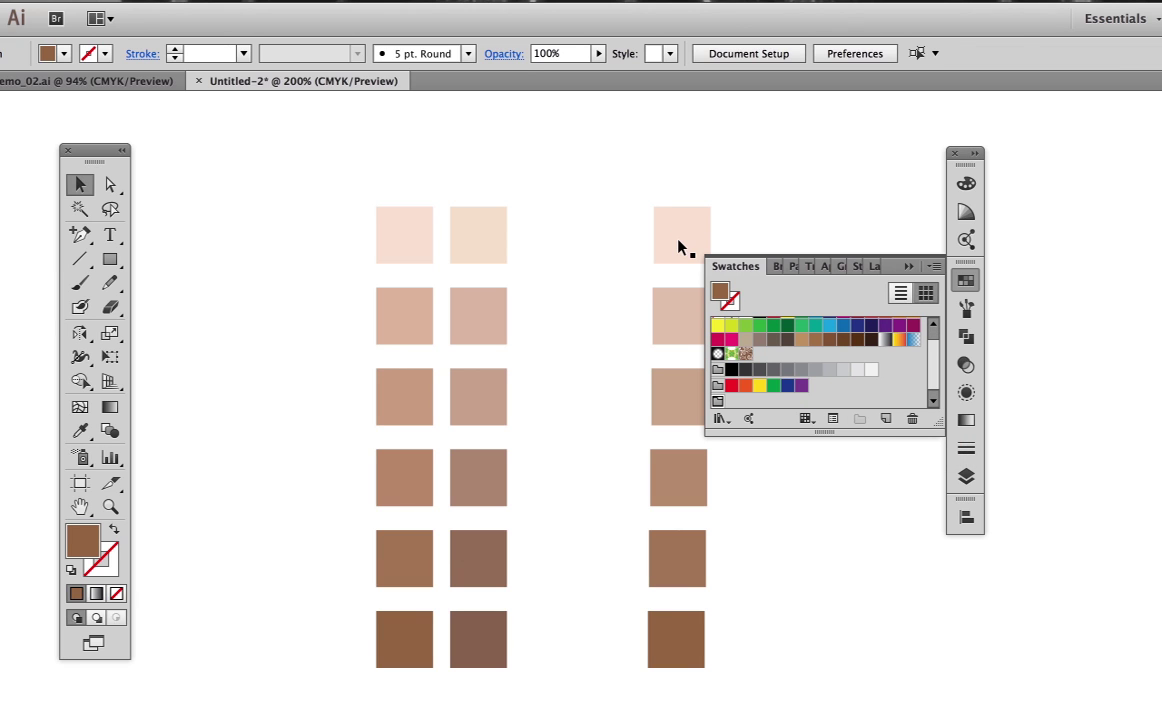
Add the top right-column square colours to the group and show swatches in Large List View
left_click(683, 245)
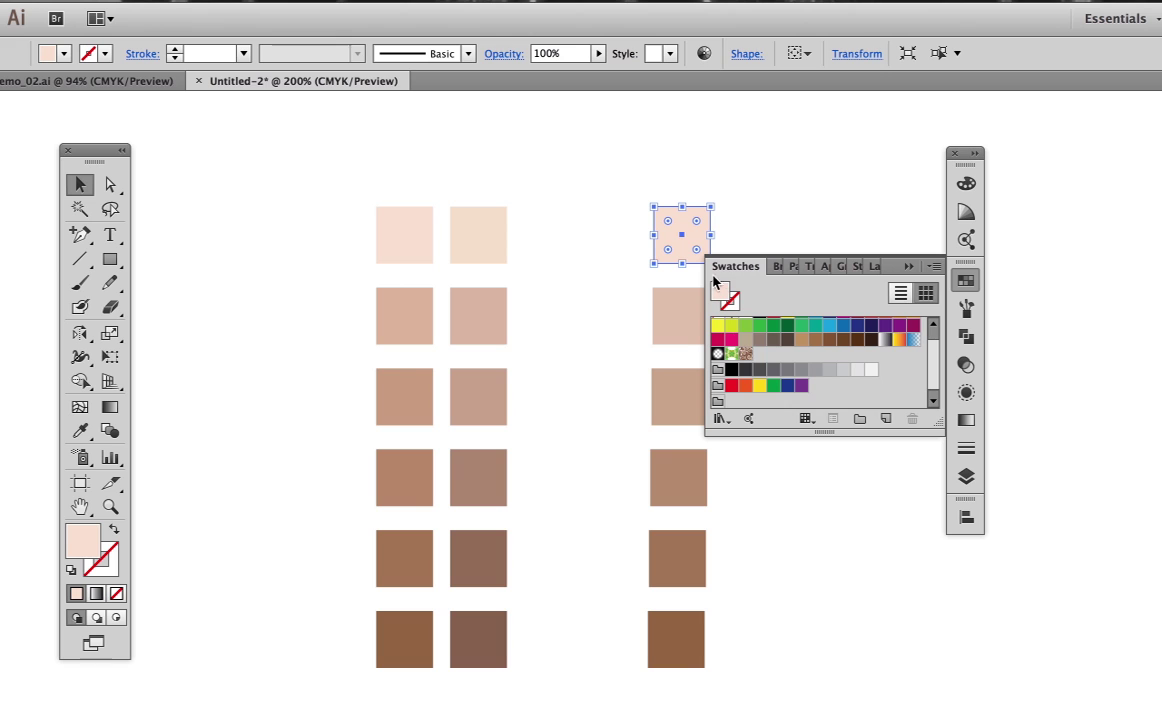
left_click_drag(720, 291, 716, 397)
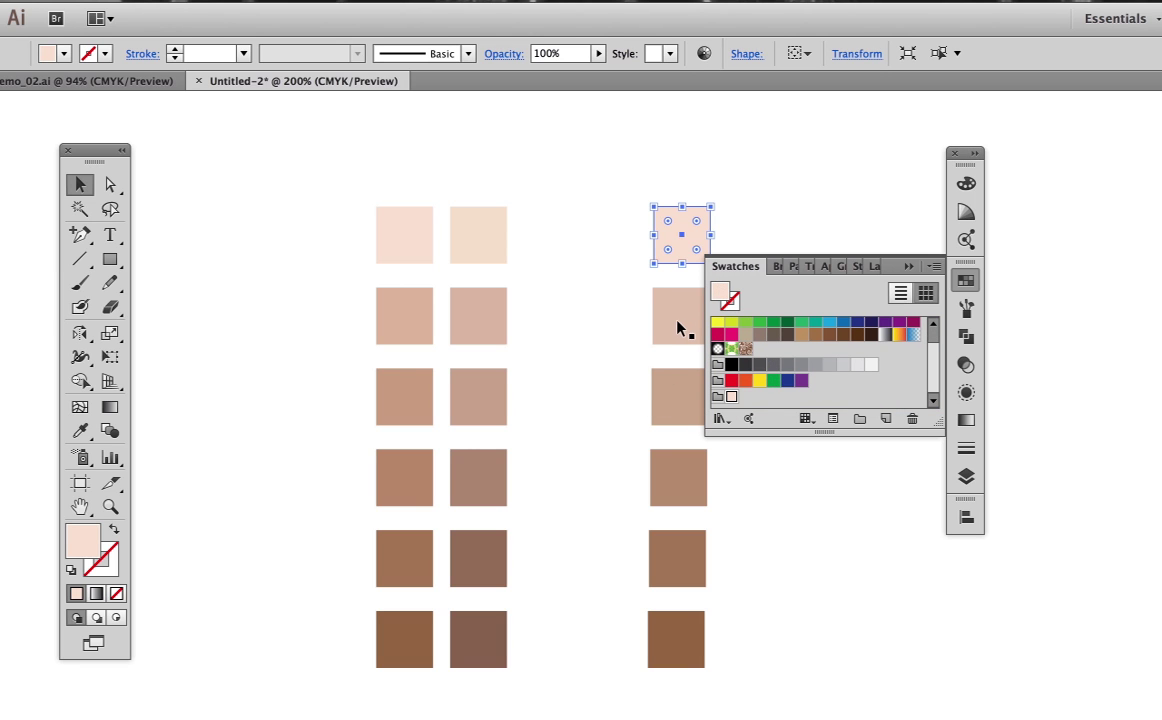
left_click(680, 317)
left_click(933, 266)
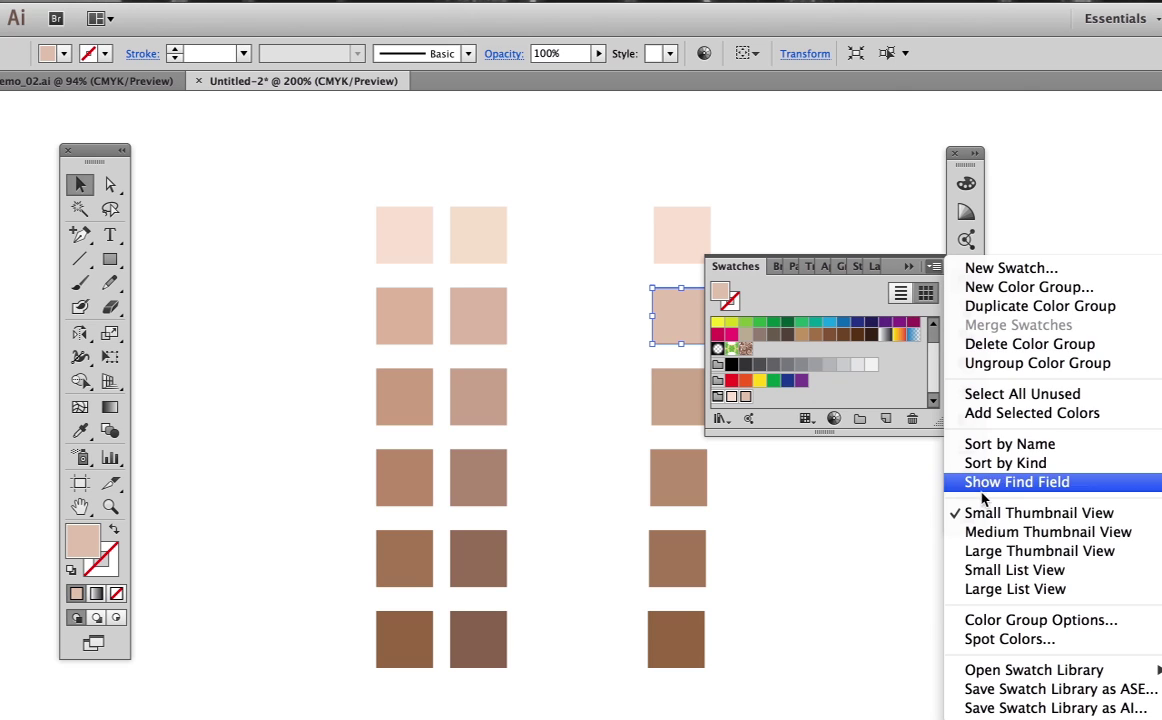
left_click(986, 590)
left_click(820, 364)
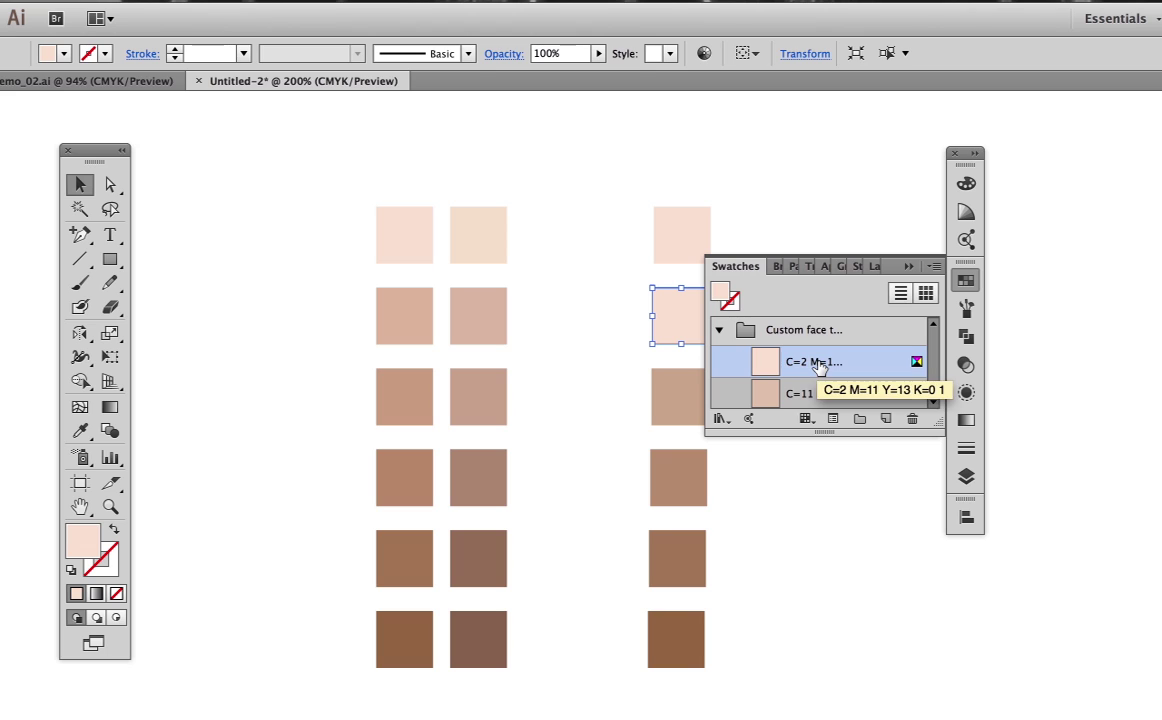
Name the group's first two swatches 'face 01' and 'face 02'
double_click(818, 364)
type("f")
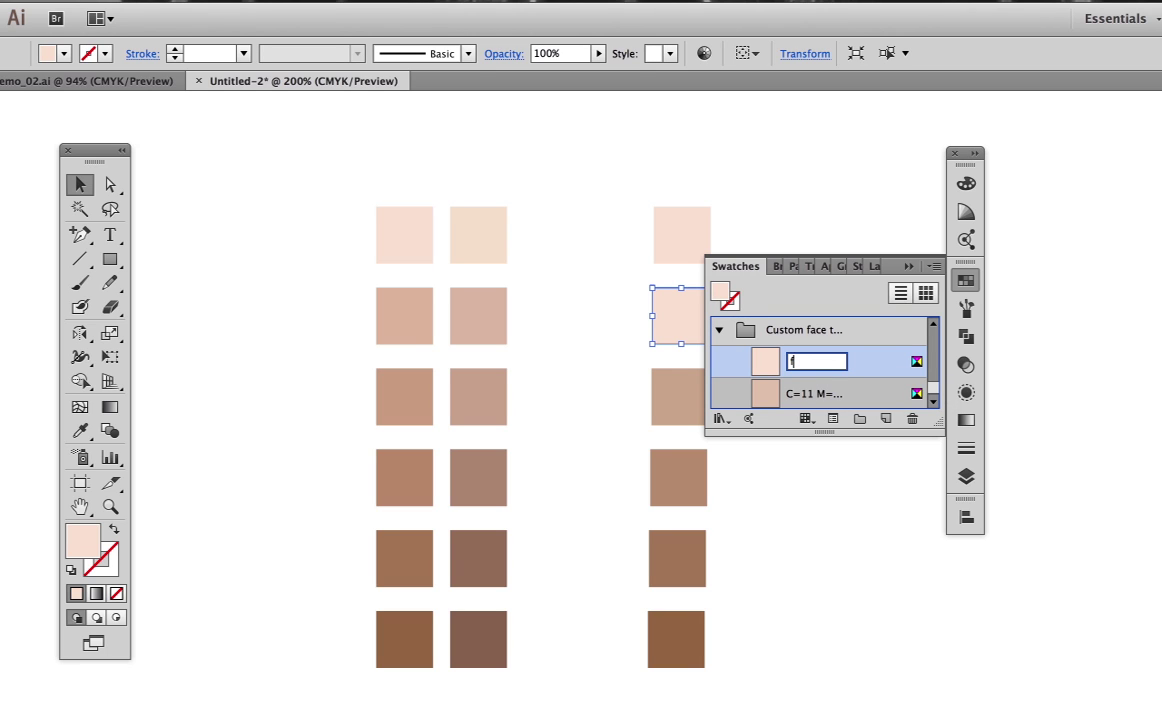
type("ace 01")
double_click(810, 394)
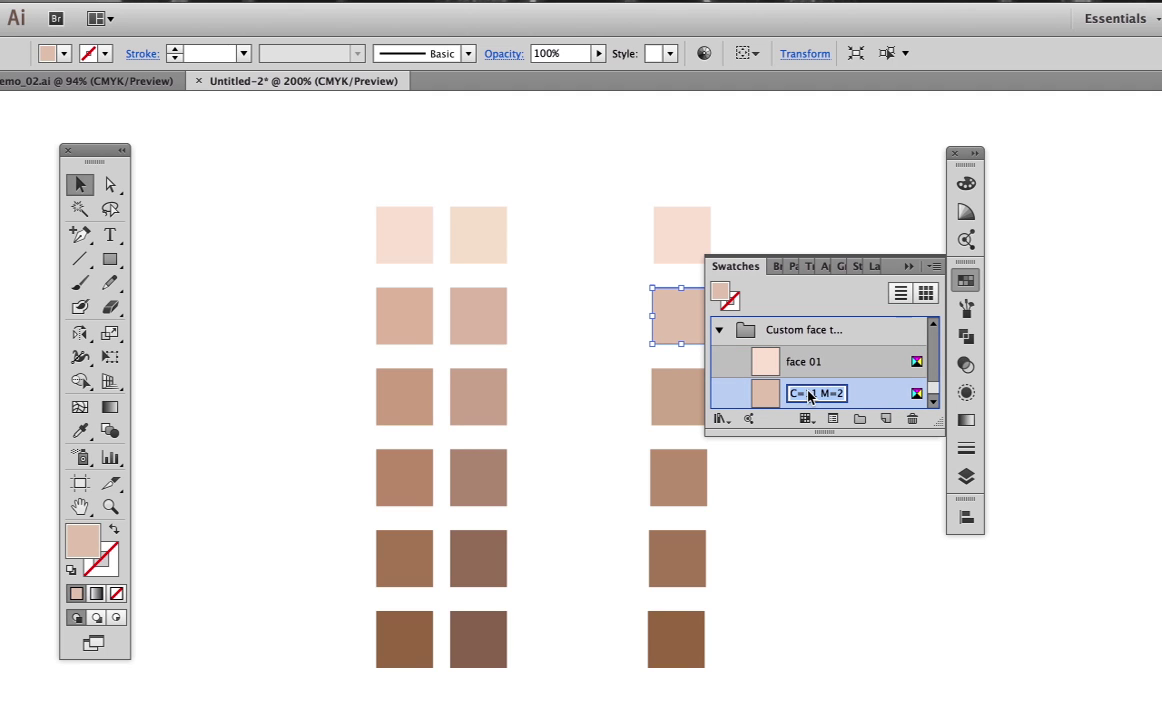
type("face 02")
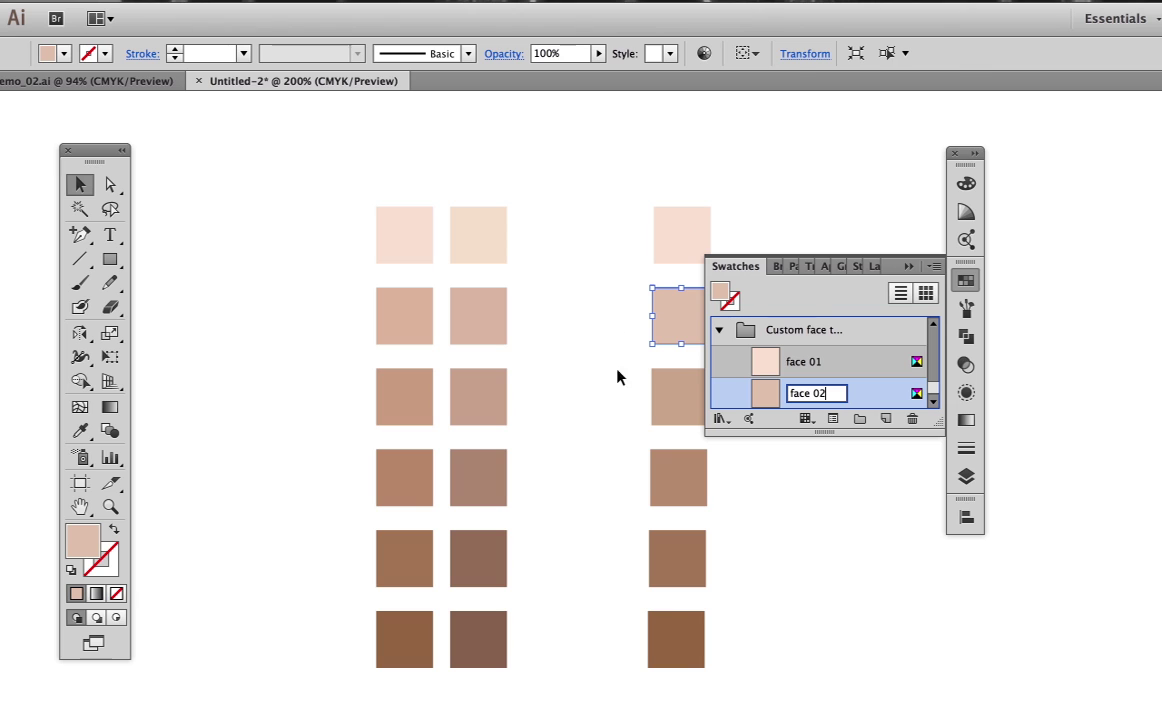
key("Return")
left_click(556, 489)
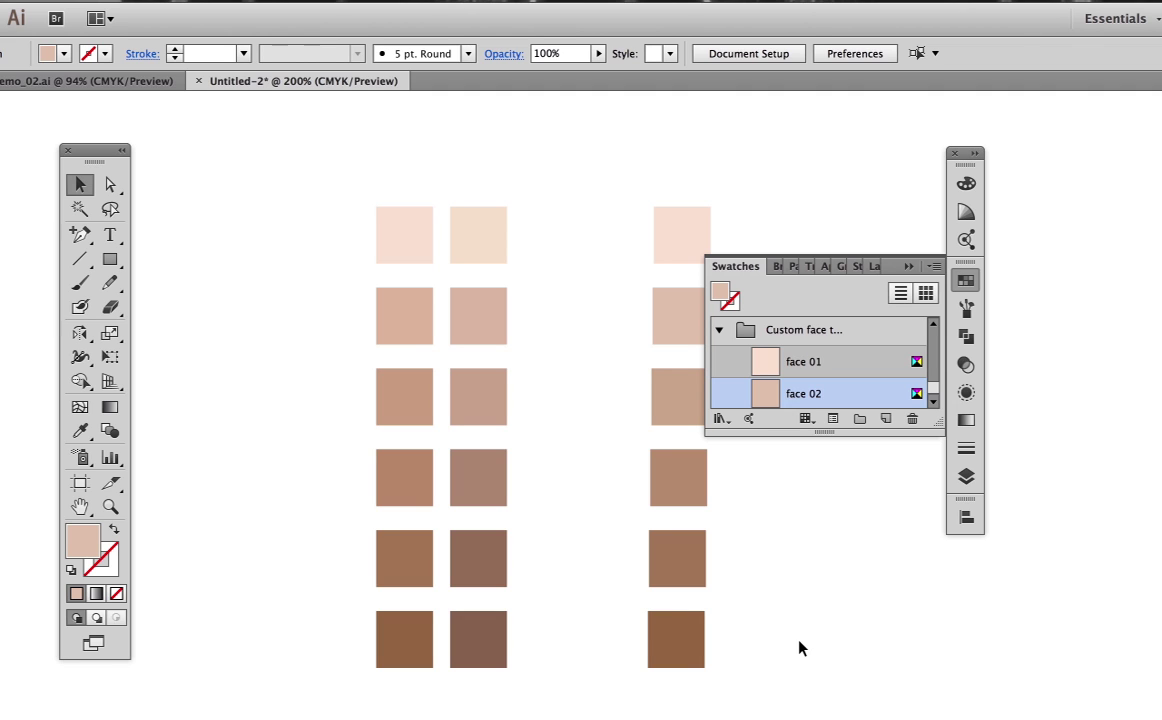
left_click(682, 235)
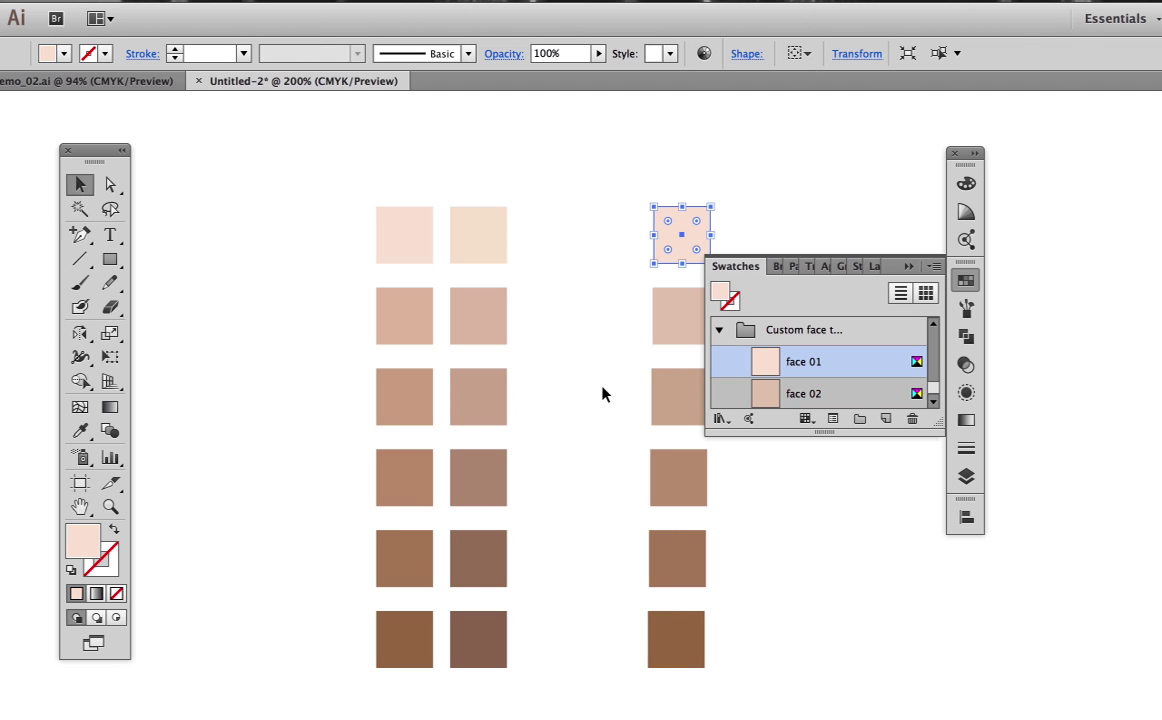
Select all squares sharing the face 01 fill, warm them to M 19, Y 22, then stop recording
left_click(290, 0)
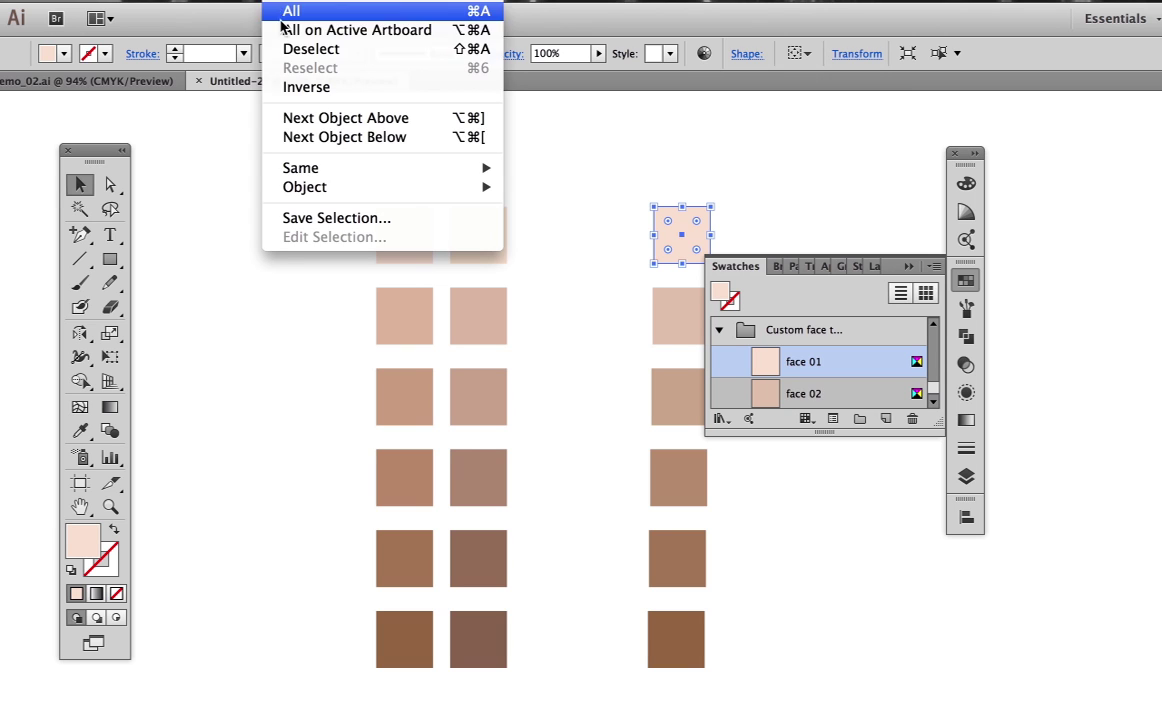
mouse_move(311, 169)
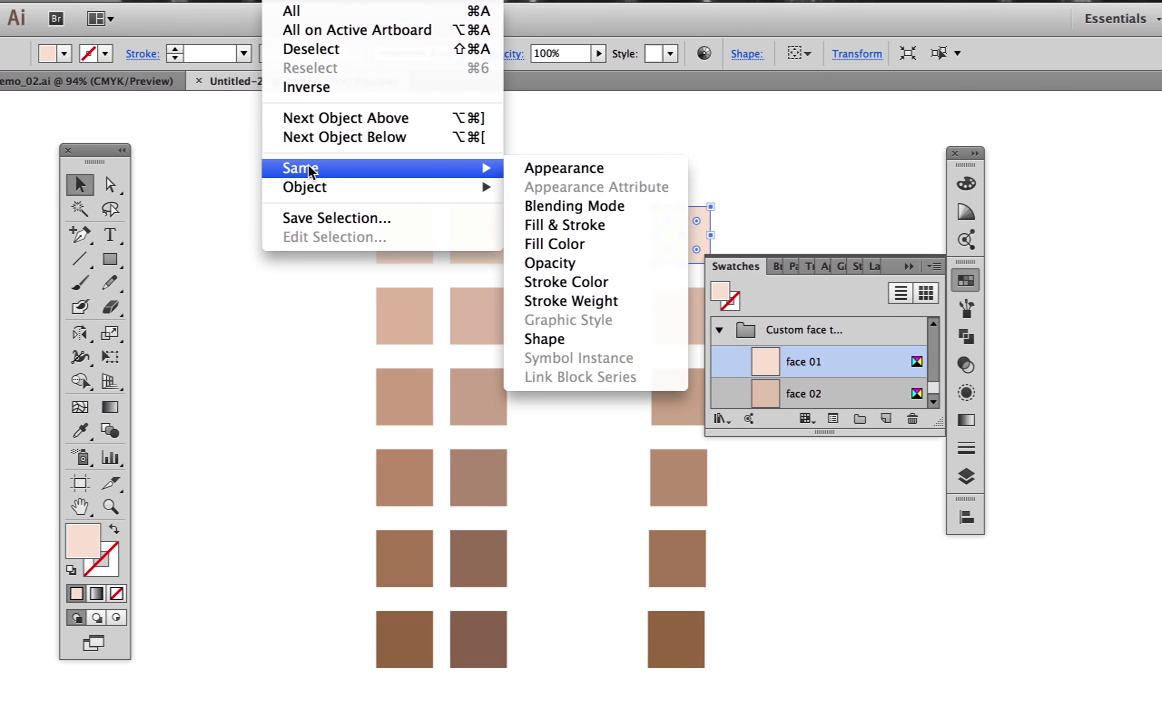
left_click(557, 245)
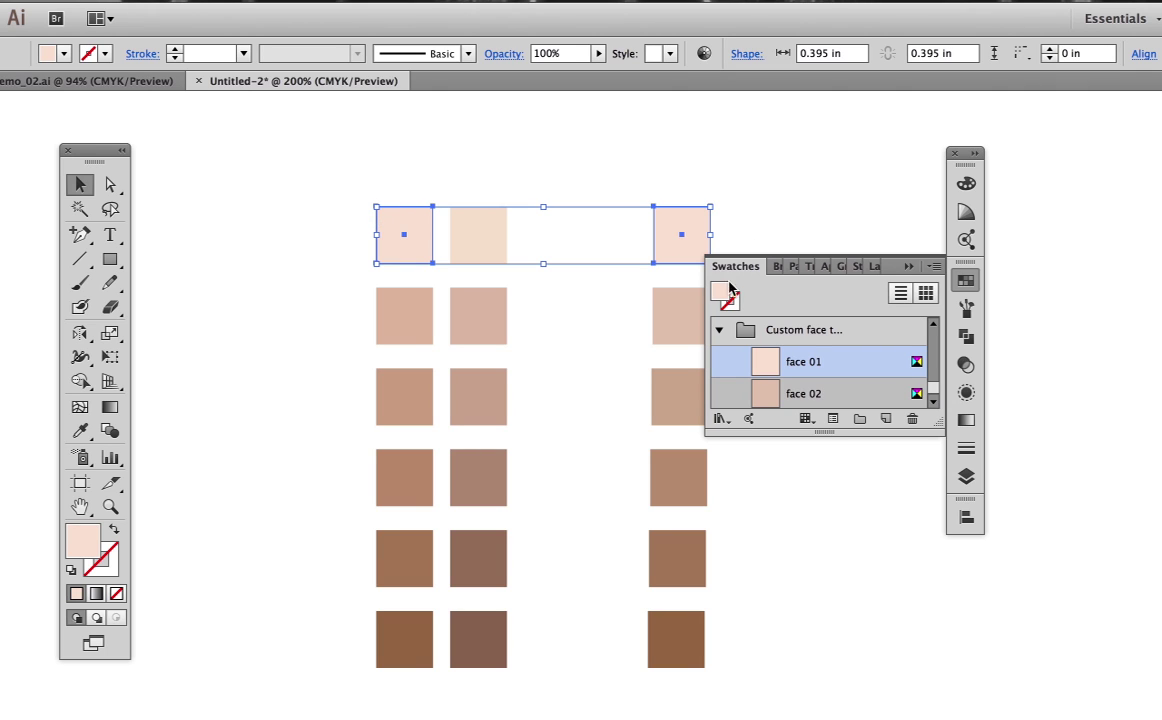
left_click(965, 183)
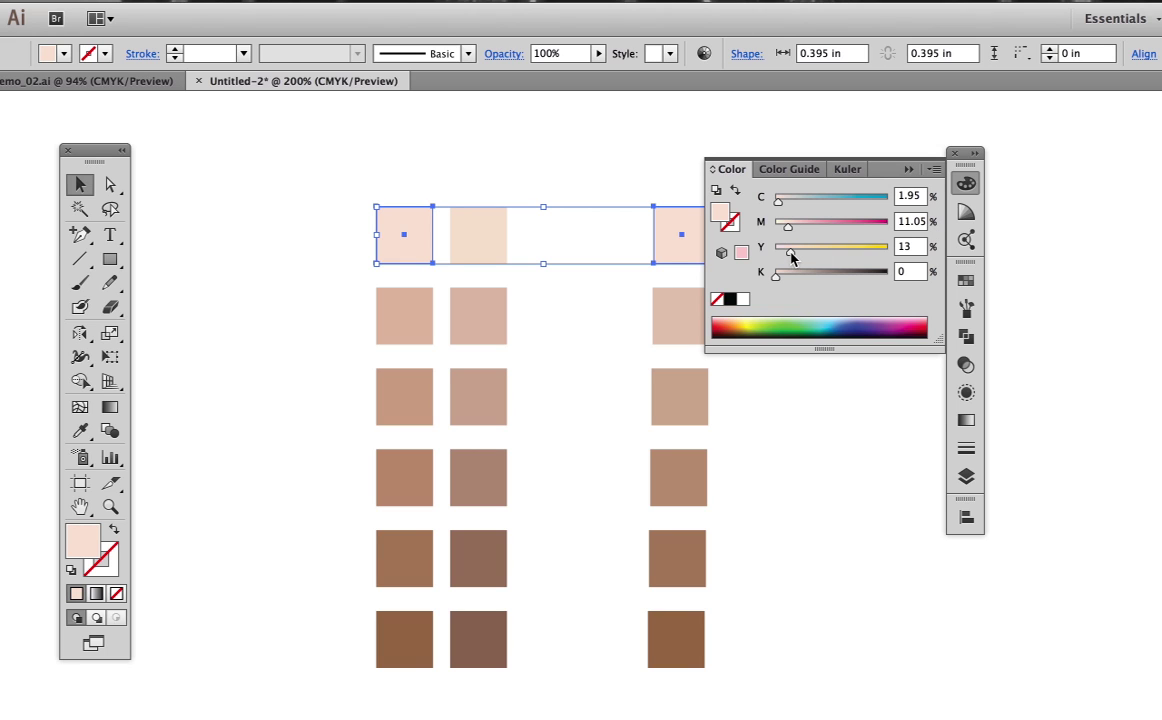
left_click_drag(804, 257, 799, 233)
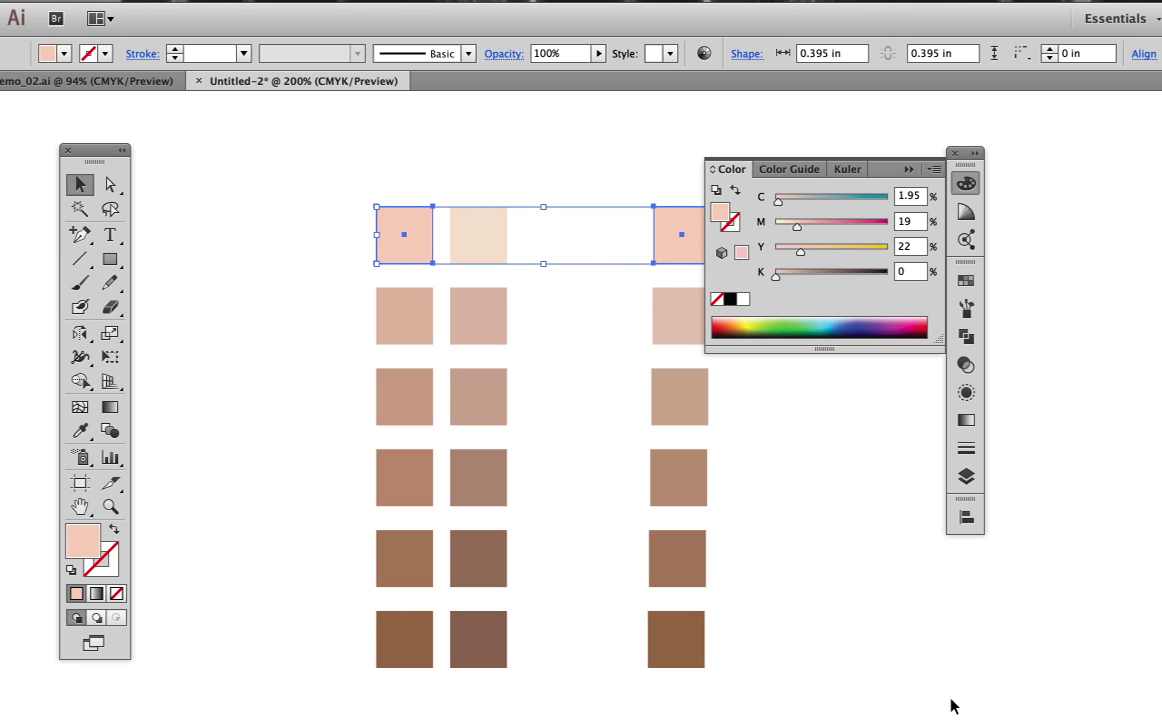
right_click(1160, 715)
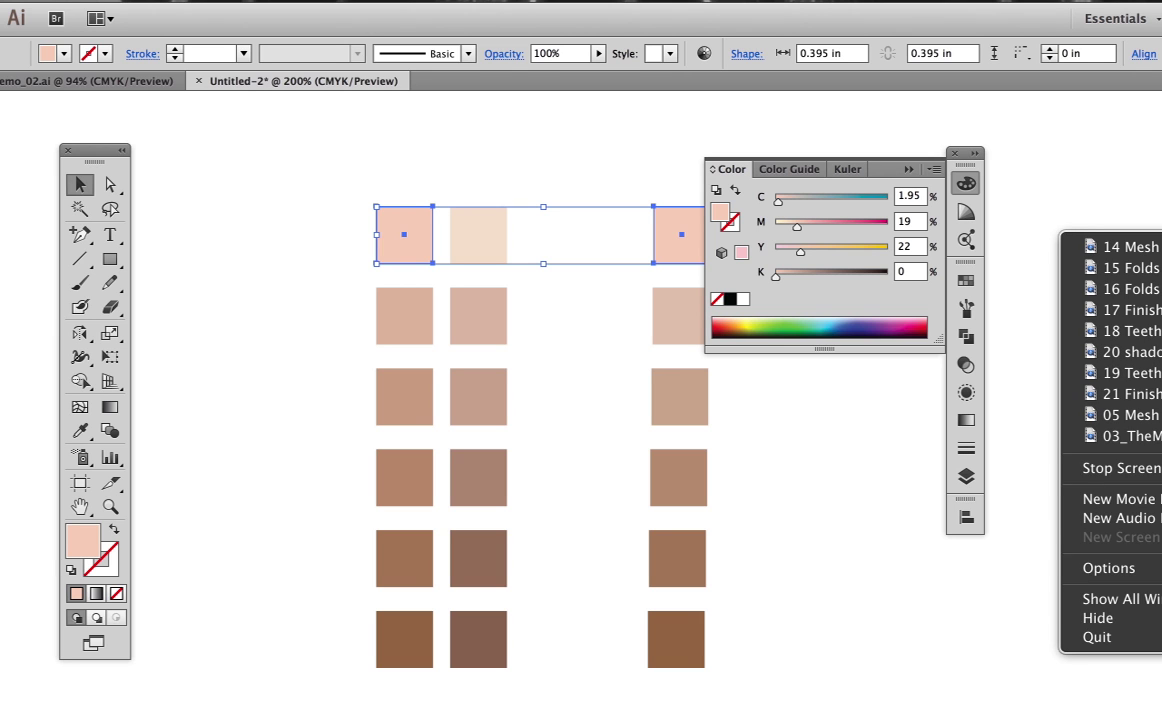
left_click(1112, 468)
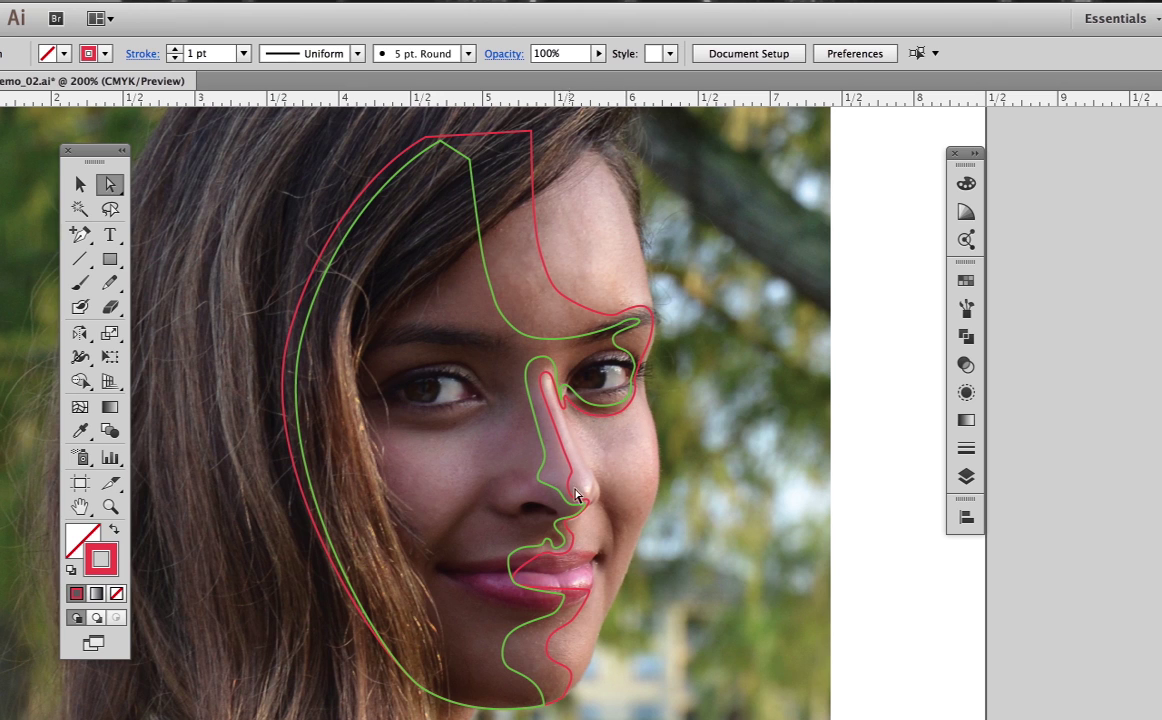
left_click_drag(565, 290, 717, 454)
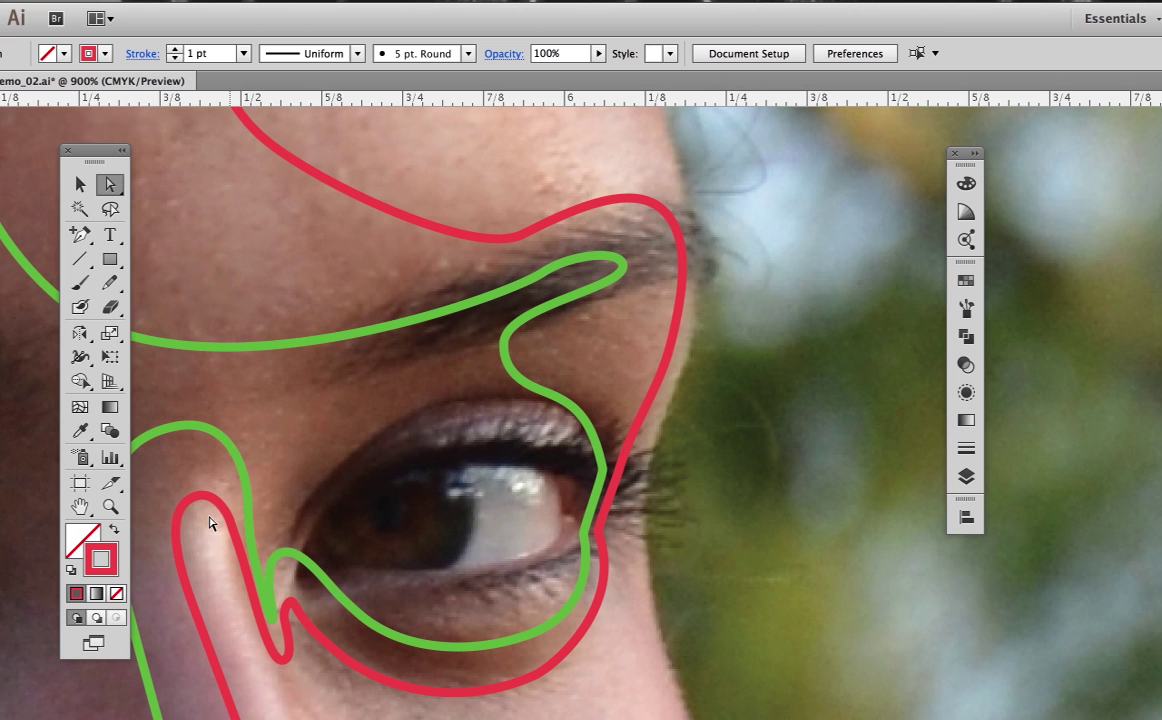
scroll(420, 648, "down", 5)
scroll(420, 648, "left", 5)
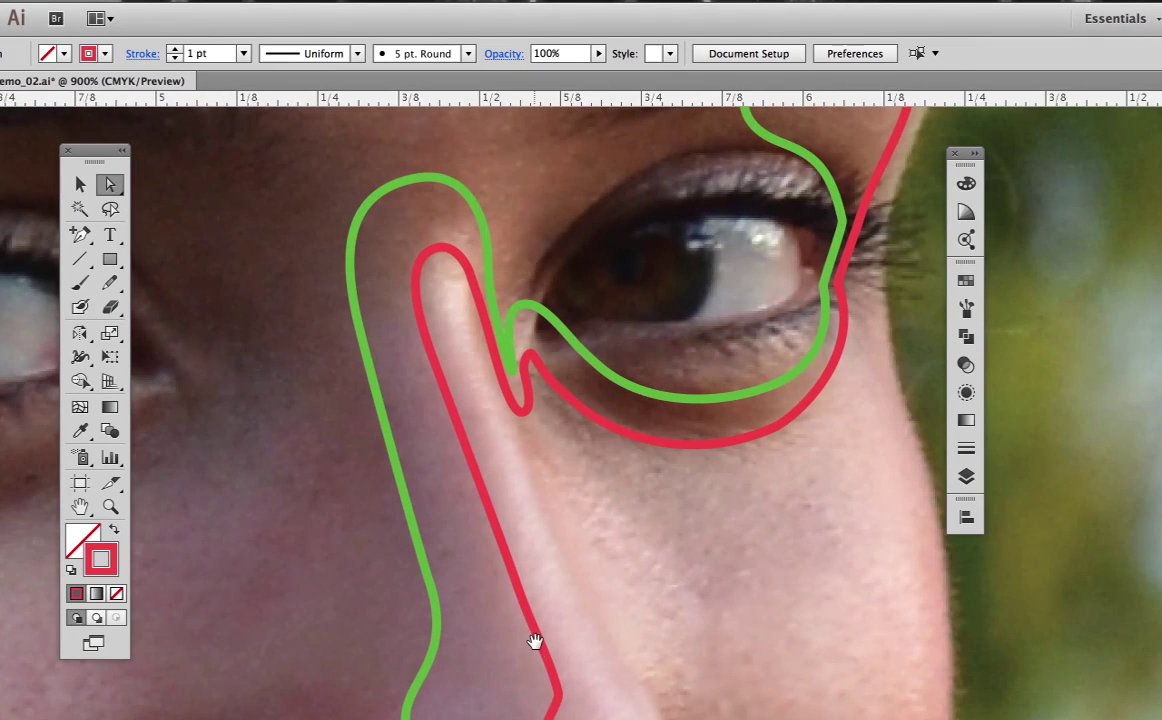
left_click_drag(532, 638, 500, 392)
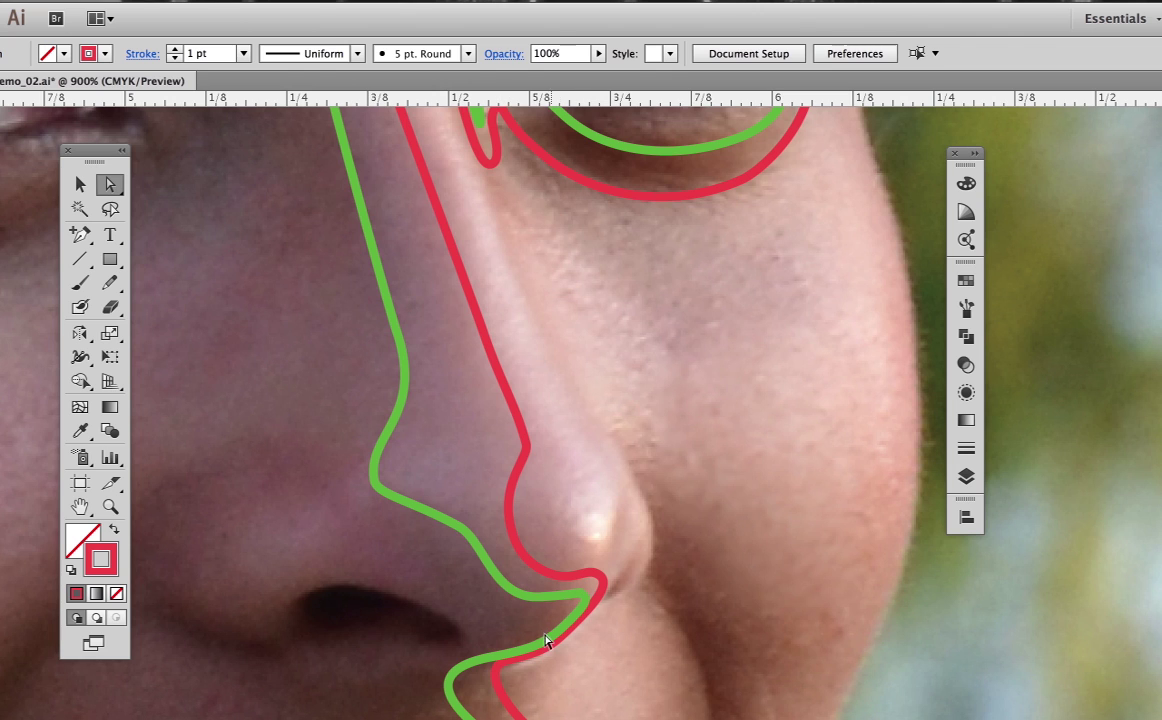
left_click_drag(626, 600, 615, 342)
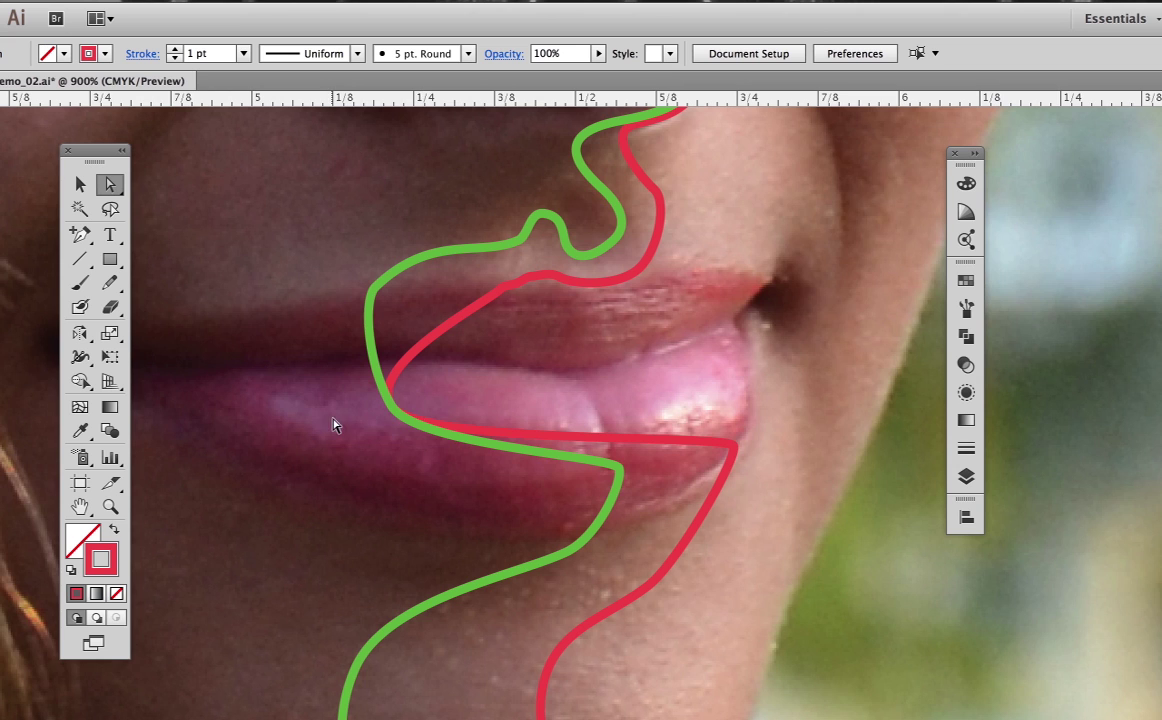
scroll(456, 386, "left", 10)
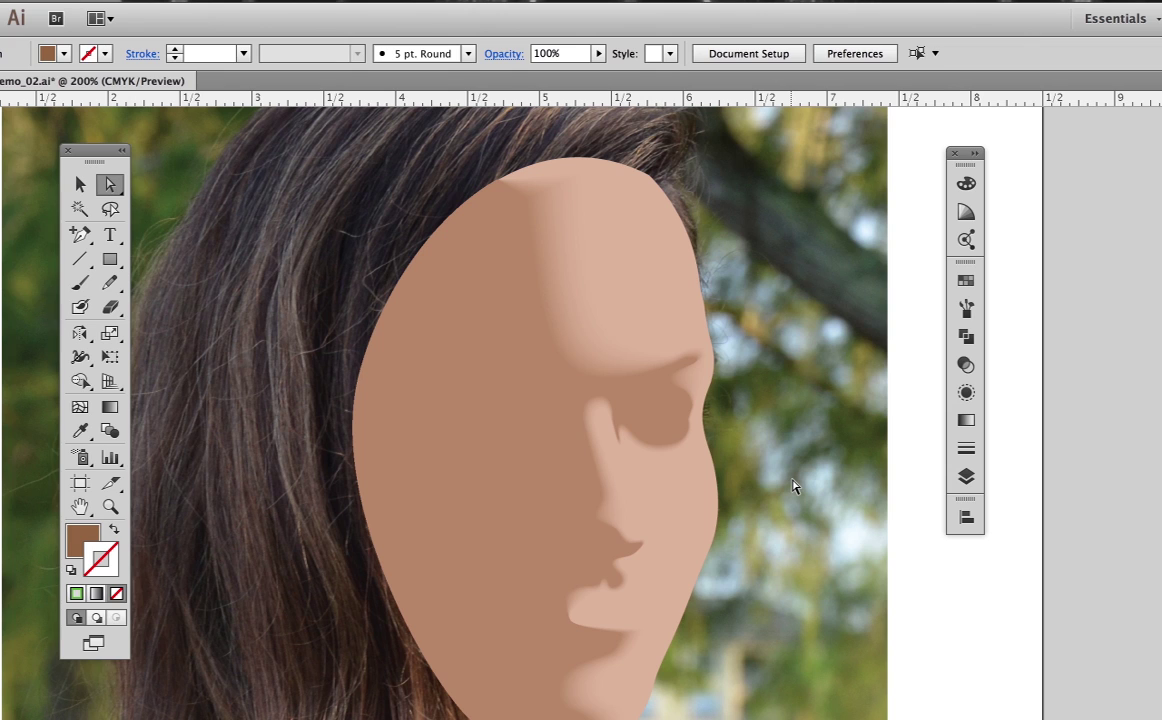
Switch the Face Shading and Face base layers to outline view in the Layers panel
left_click(966, 476)
scroll(930, 490, "down", 3)
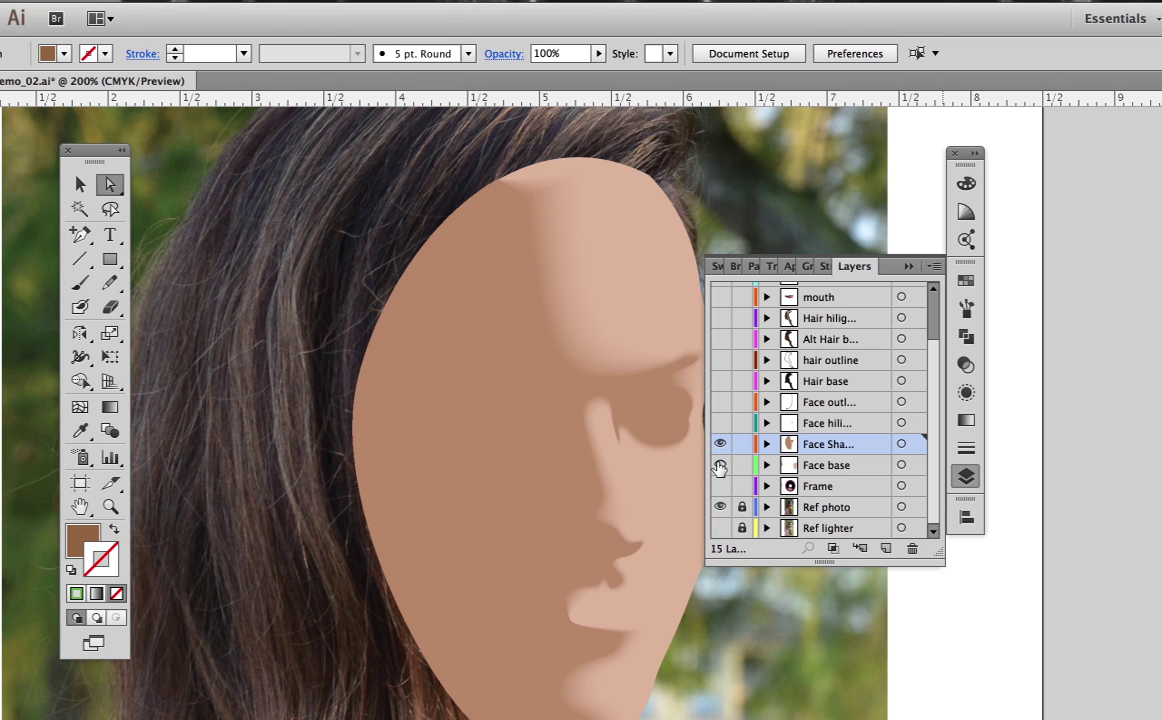
left_click(719, 444, "ctrl")
left_click(719, 465, "ctrl")
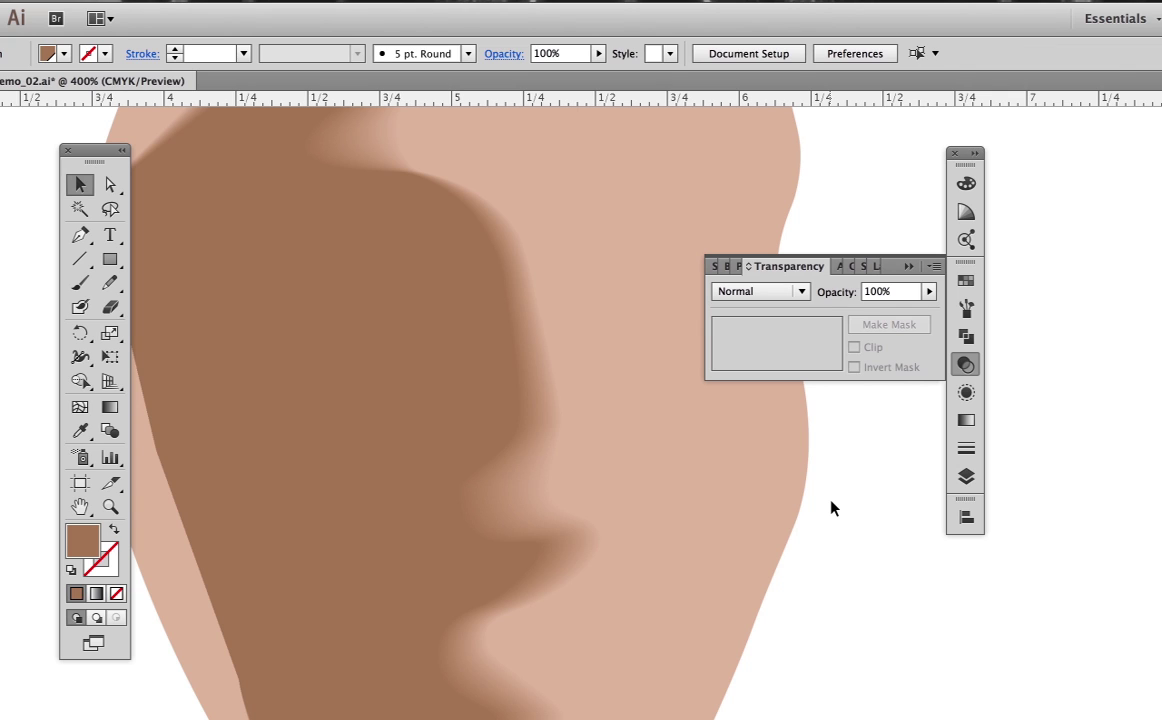
Give the dark brown shadow shape Multiply blending and roughly 60% opacity, then deselect
left_click(368, 372)
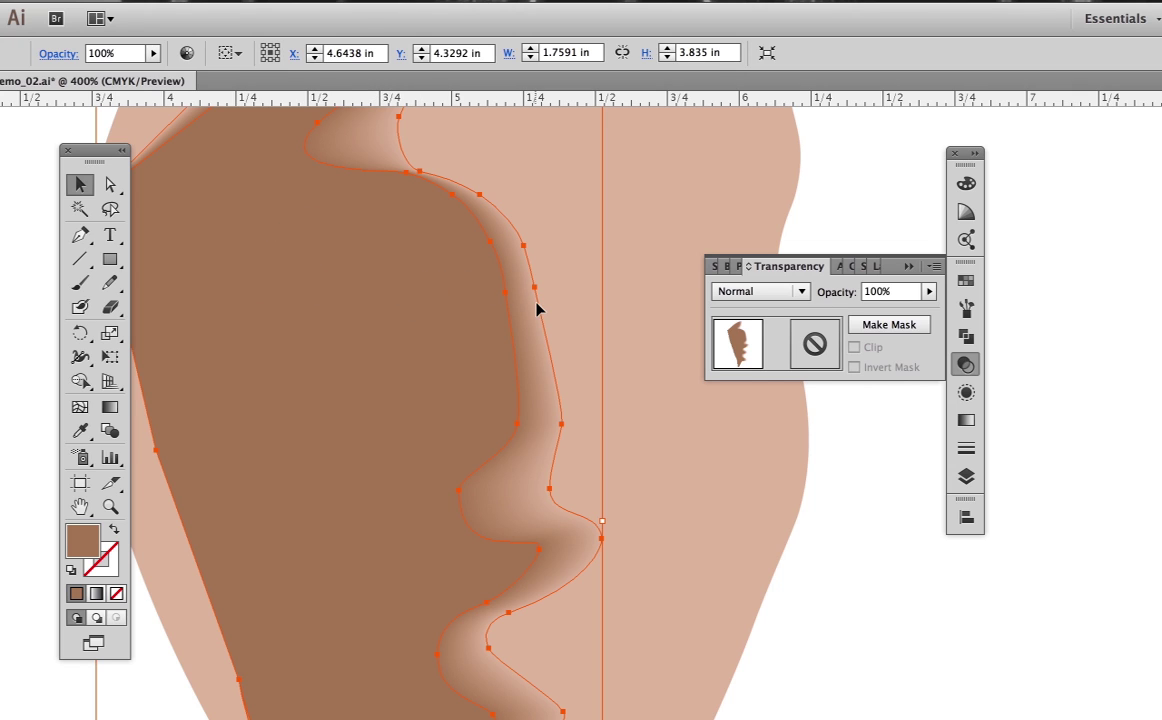
left_click(785, 291)
left_click(768, 363)
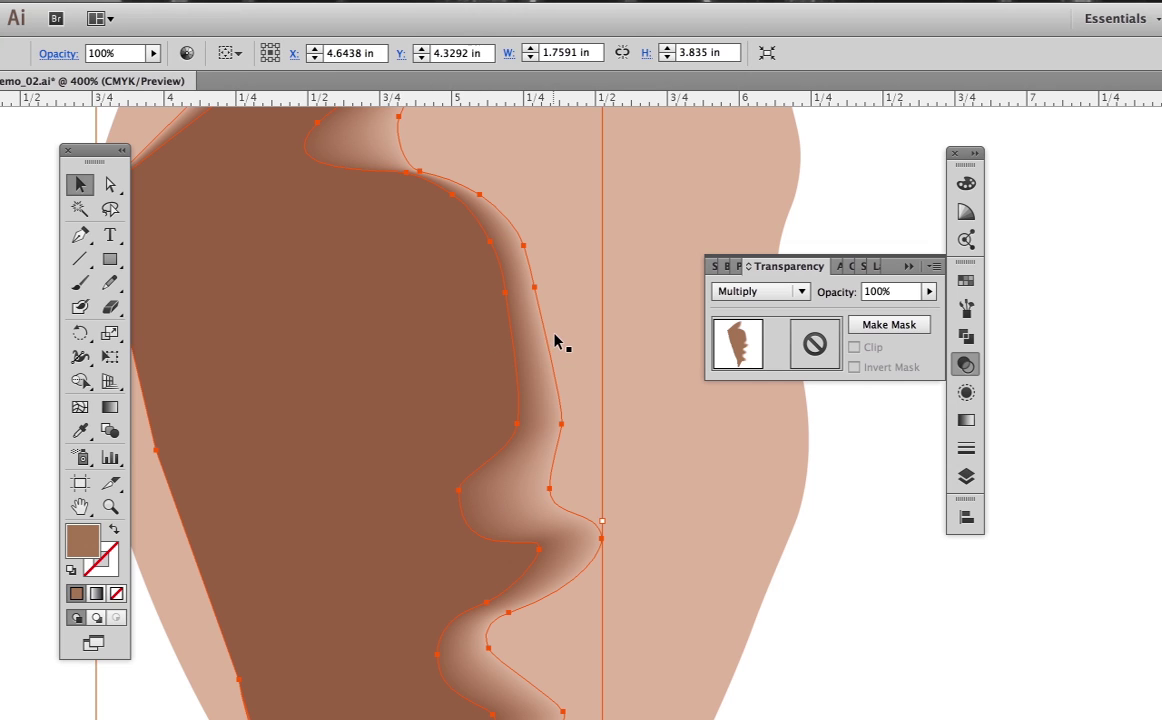
left_click(929, 292)
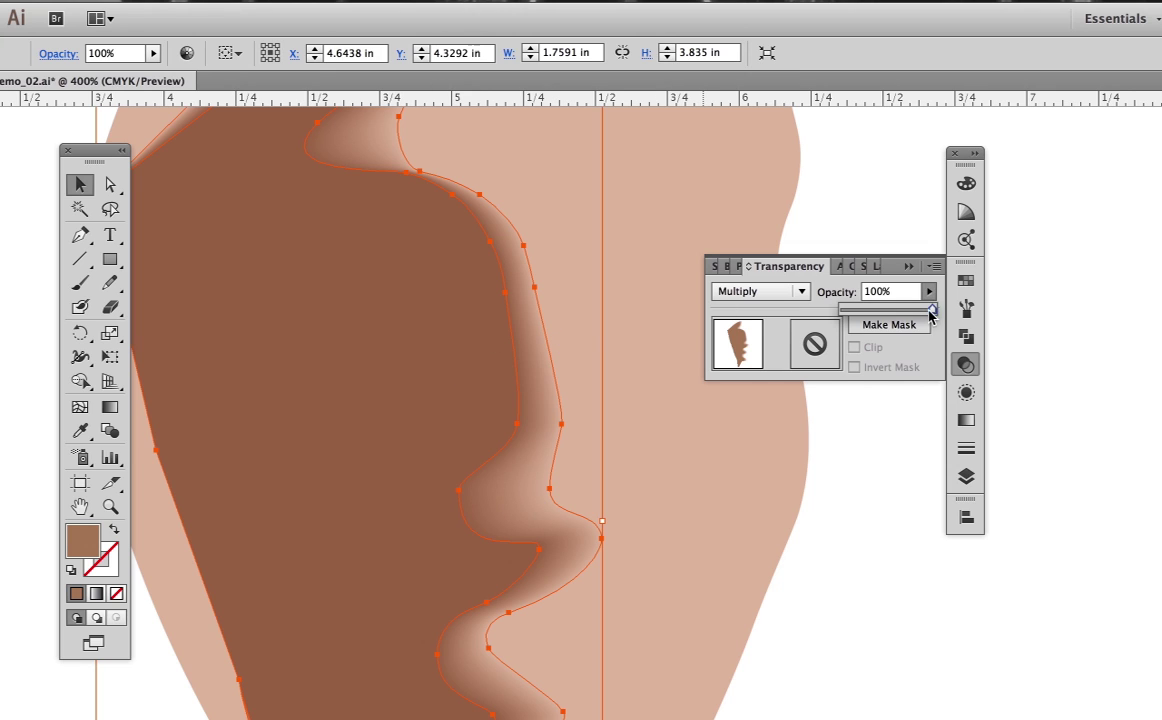
left_click_drag(929, 312, 898, 316)
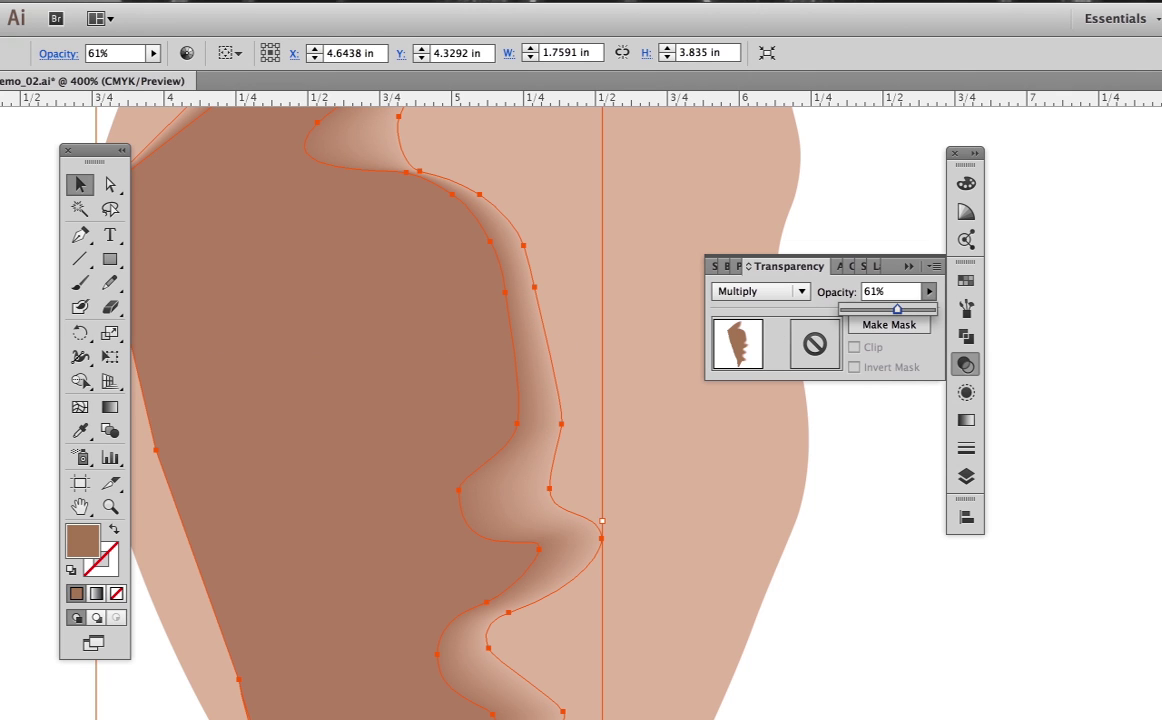
key("super+shift+a")
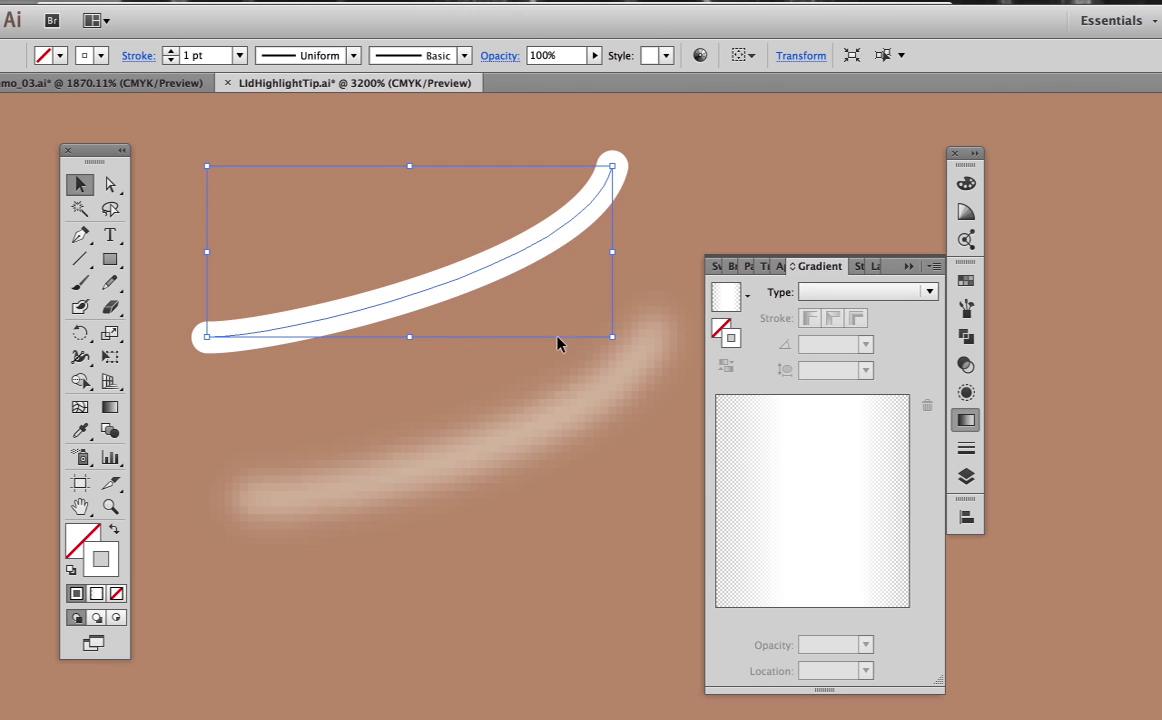
Apply a white-to-transparent gradient along the highlight stroke with stops near 54% and 86%
left_click(814, 488)
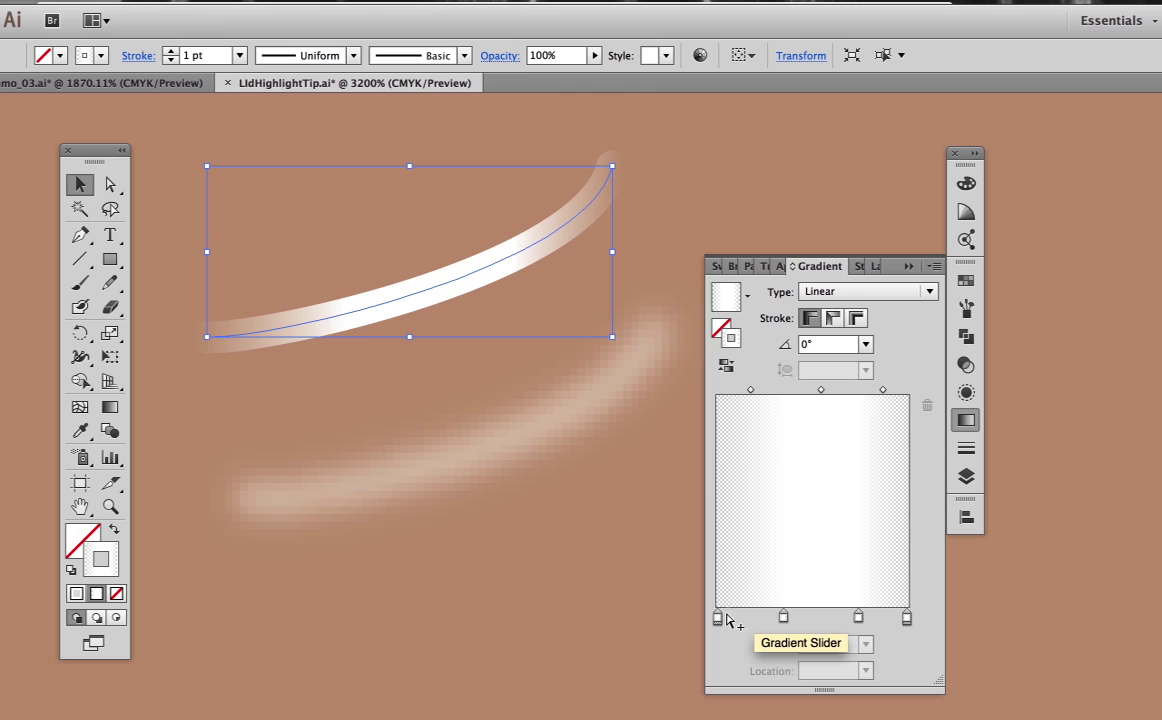
left_click(907, 619)
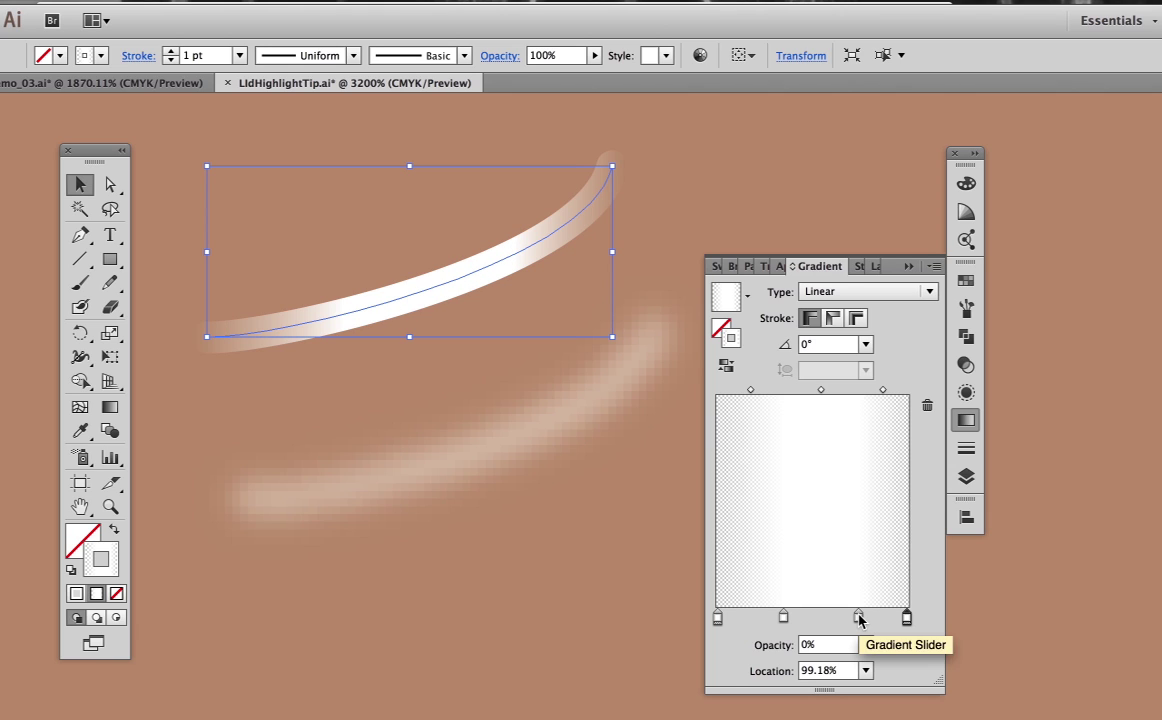
left_click_drag(858, 617, 880, 617)
left_click_drag(783, 617, 820, 617)
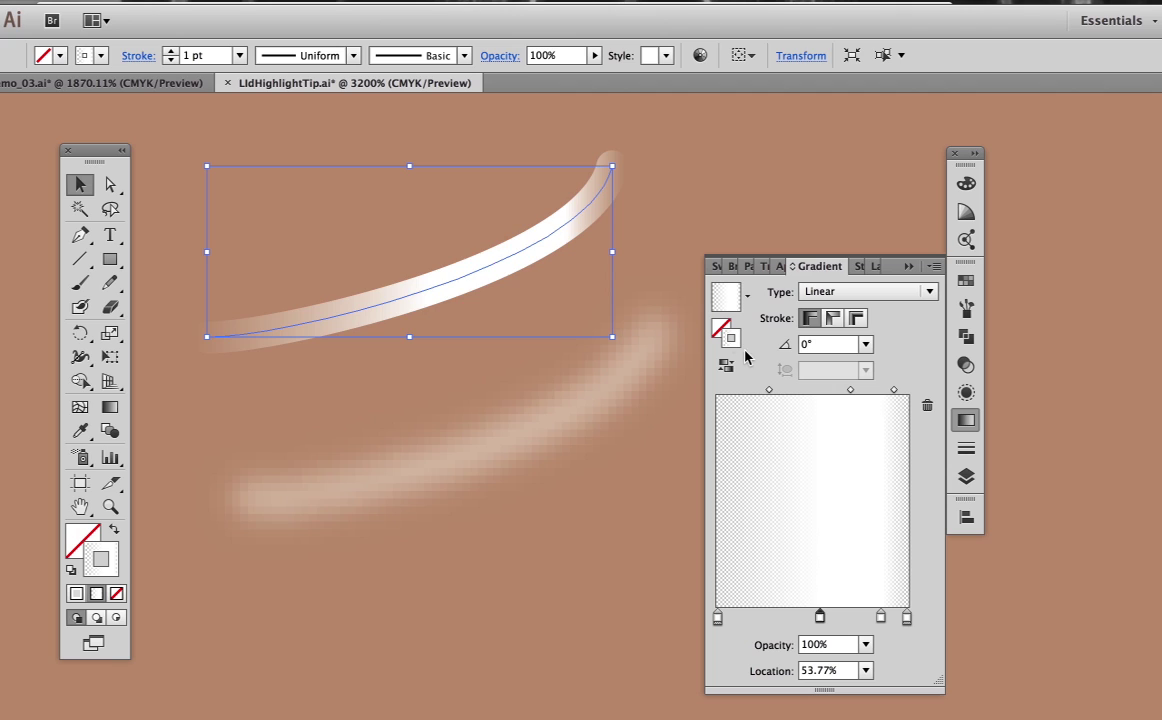
left_click(267, 145)
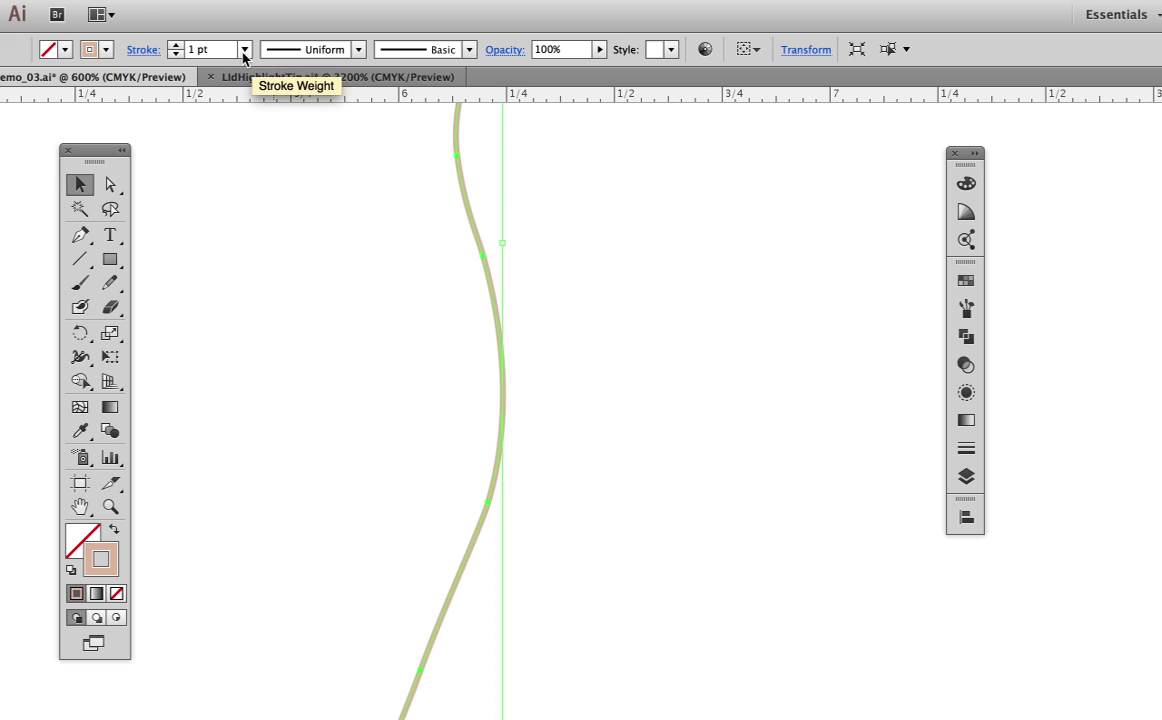
Set the jaw curve's stroke colour to Black and zoom in on the curve
left_click(106, 50)
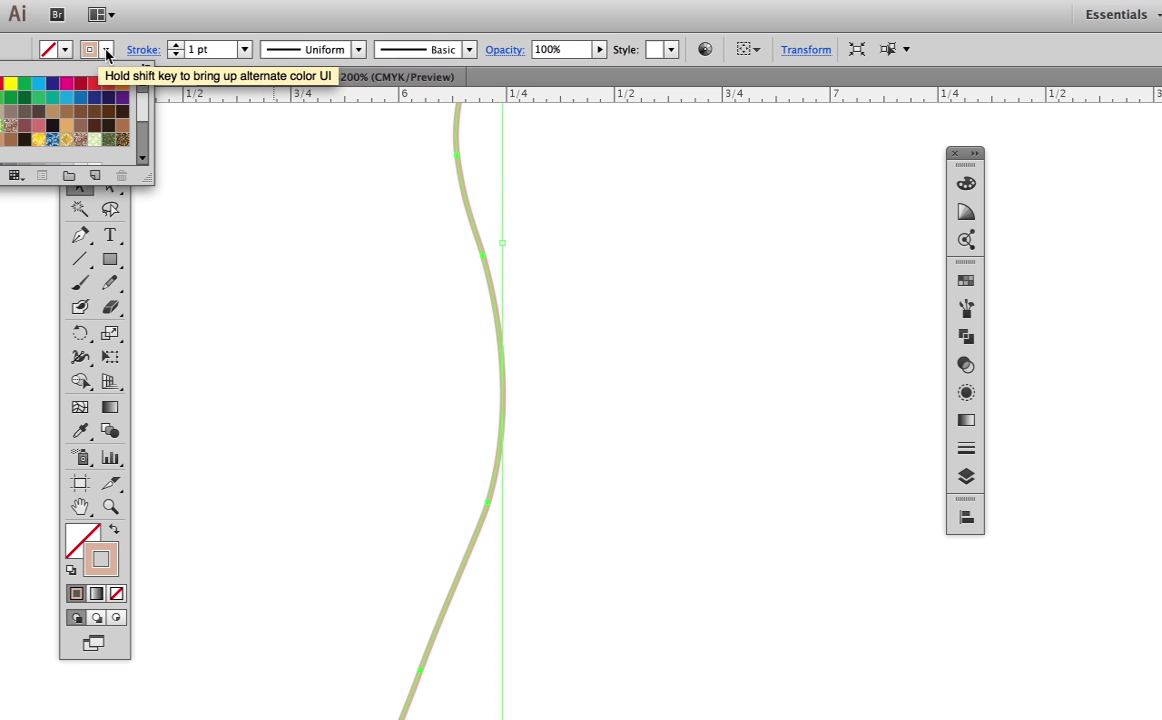
left_click(11, 110)
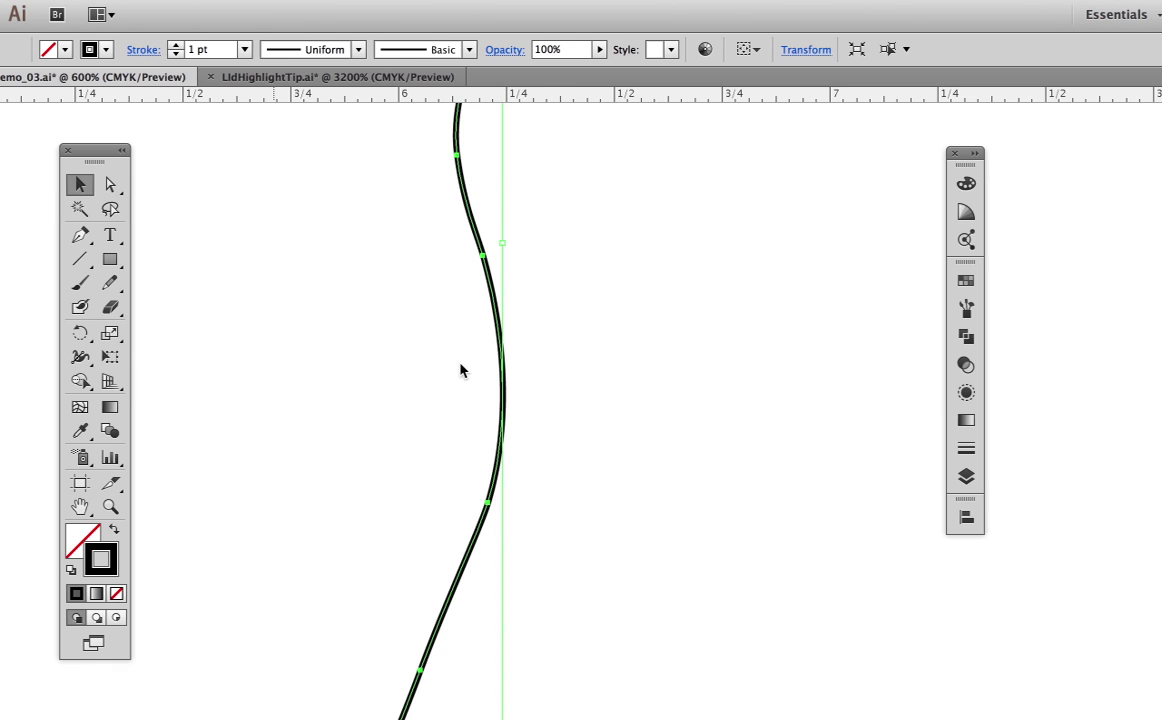
left_click_drag(459, 362, 558, 490)
Widen the black jaw outline at its middle anchor with the Width Tool, then undo it
left_click(80, 357)
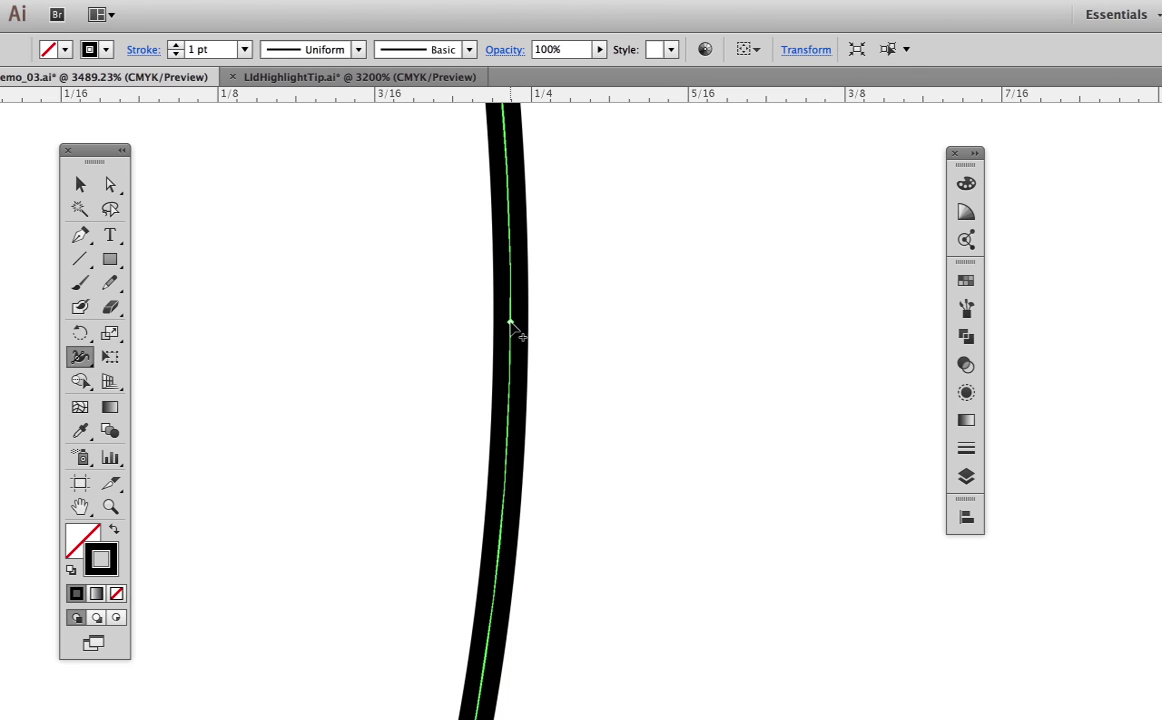
left_click_drag(510, 324, 552, 330)
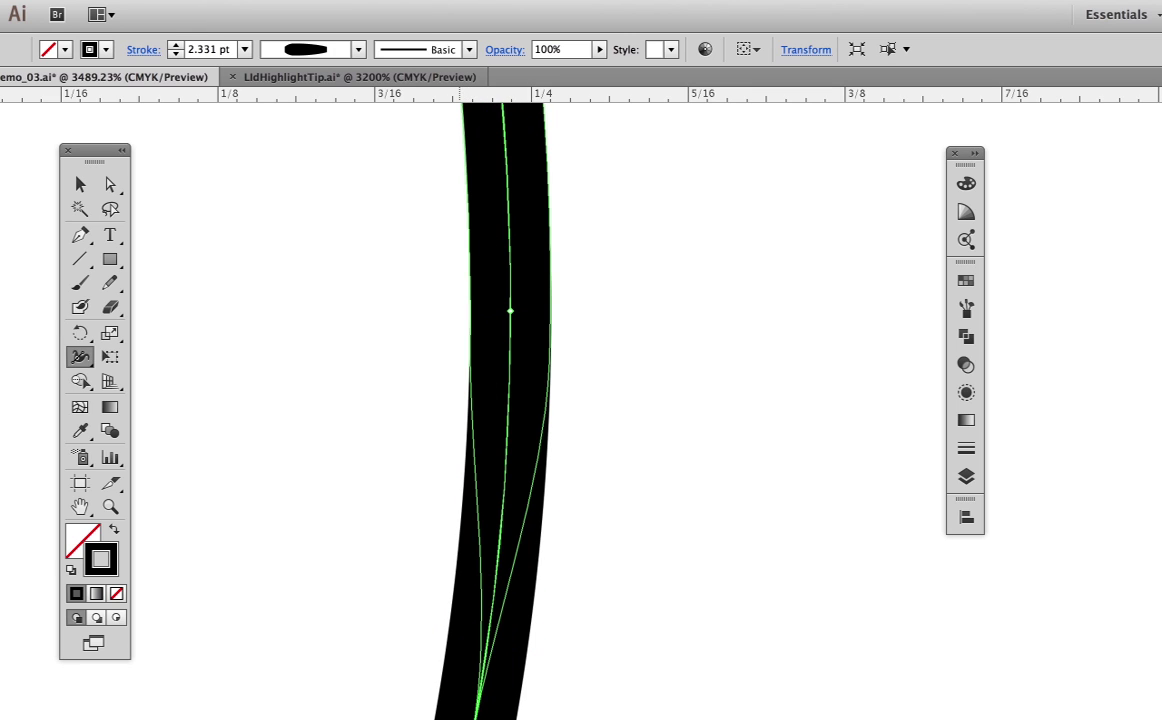
key("super+z")
key("super+z")
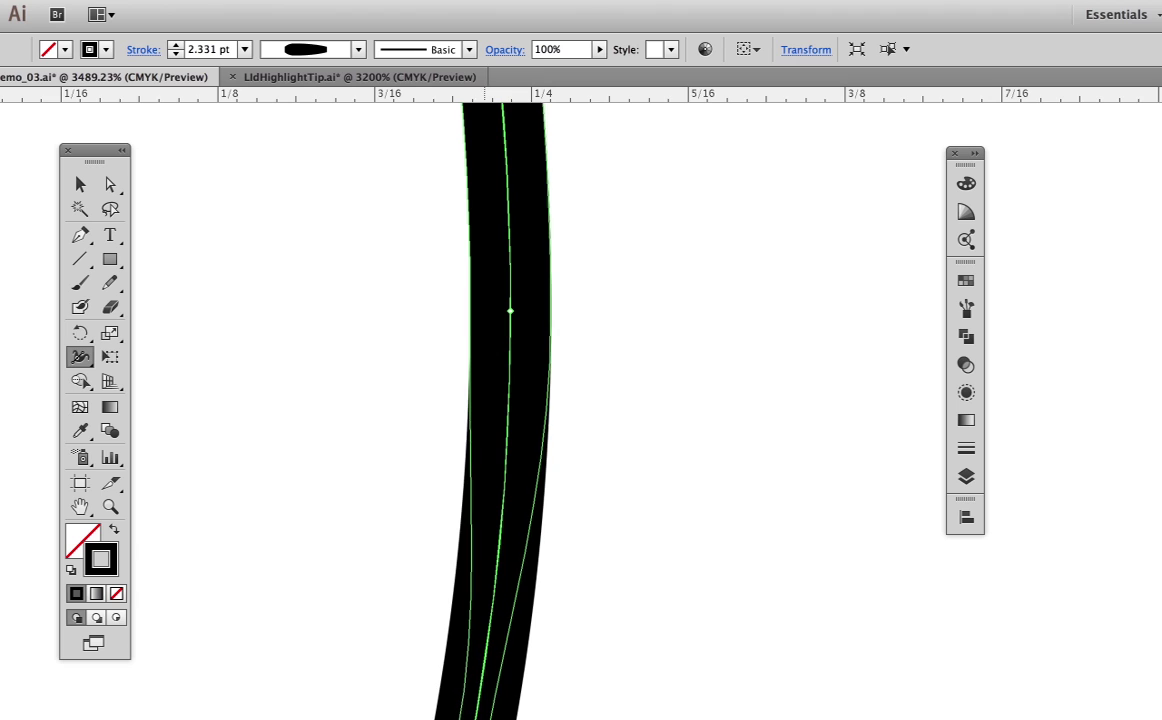